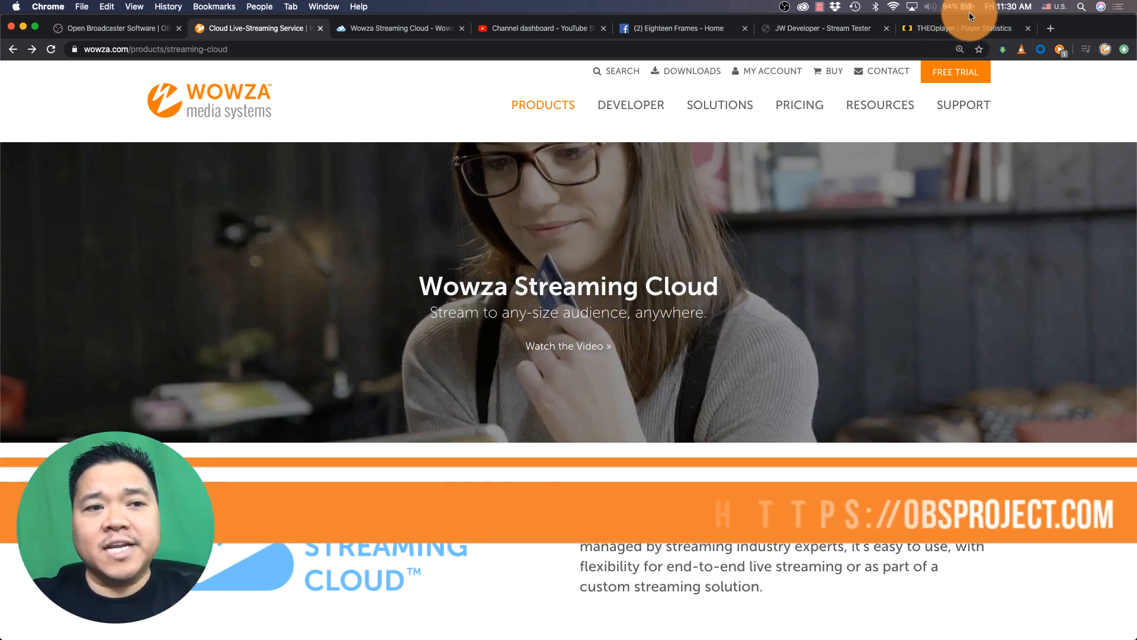
# Switch from the browser to the OBS Studio application
pyautogui.click(133, 30)
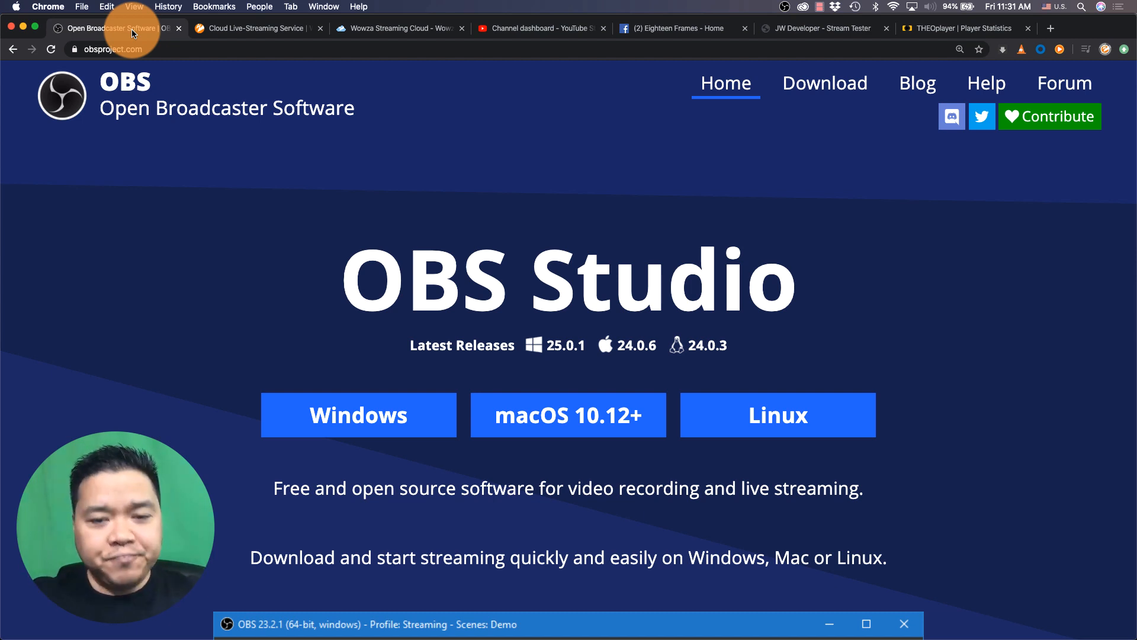
pyautogui.moveTo(266, 631)
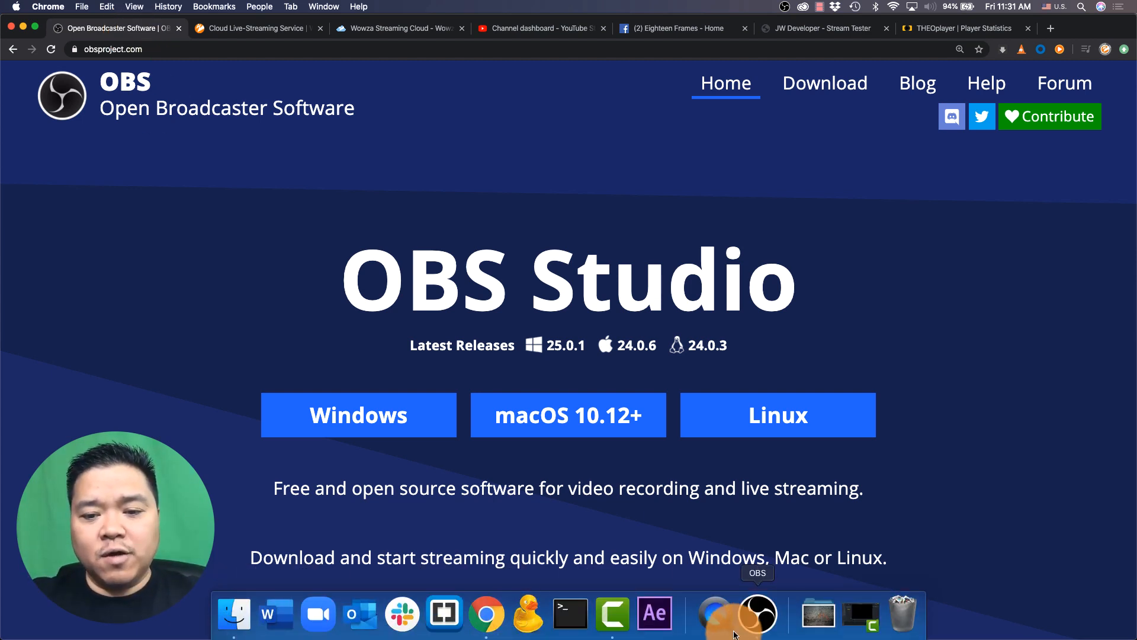
pyautogui.click(755, 628)
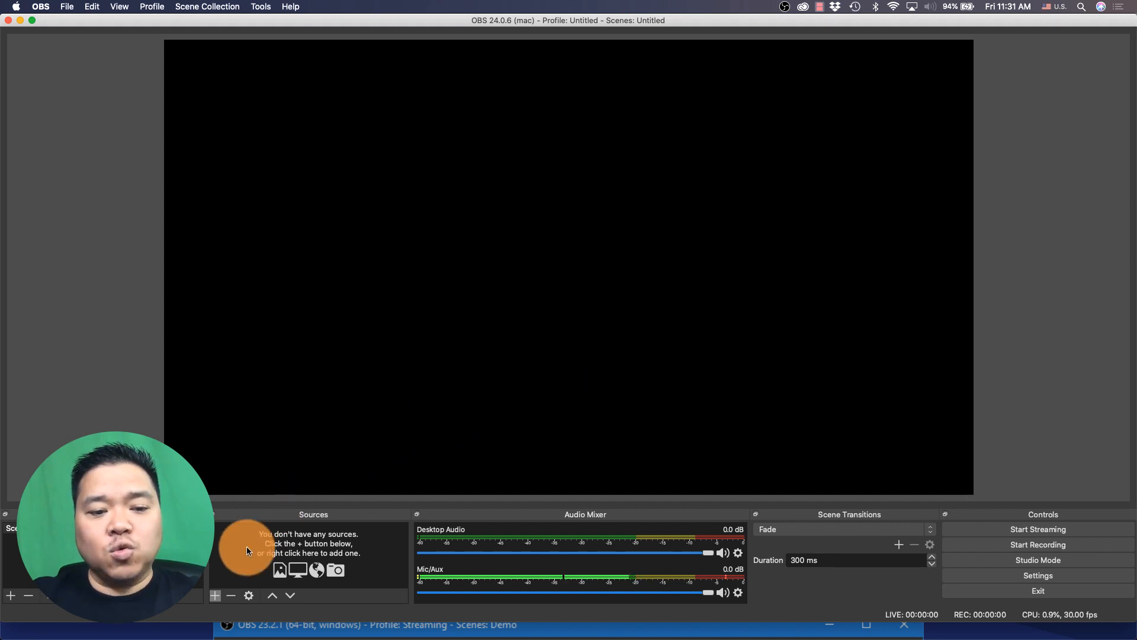
# Add a new Video Capture Device source named logitech
pyautogui.click(215, 596)
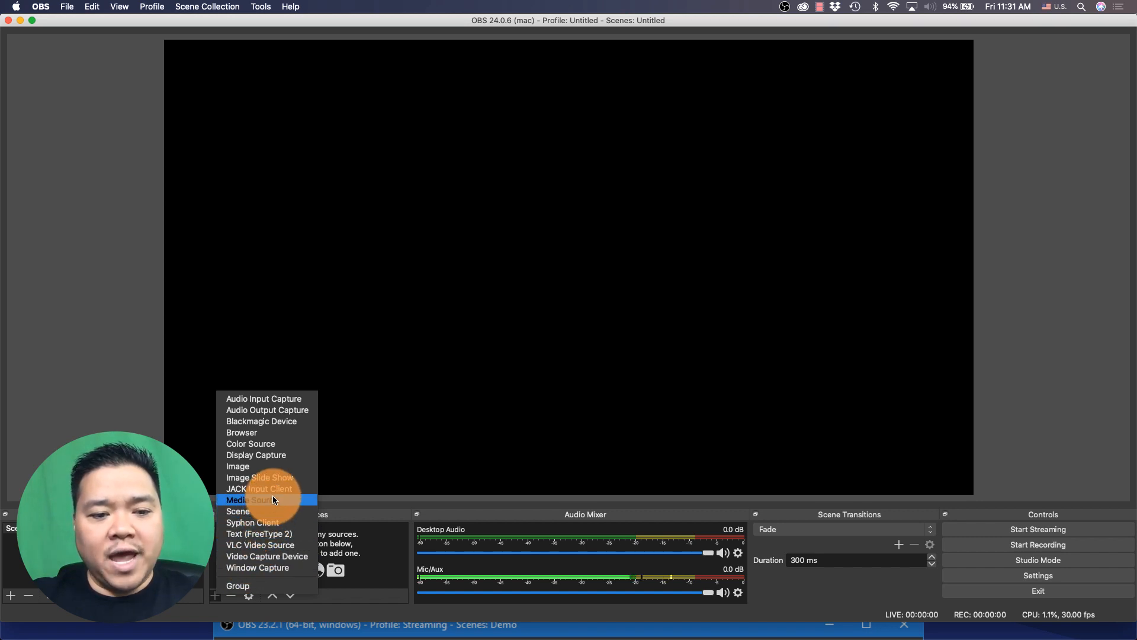
pyautogui.click(271, 556)
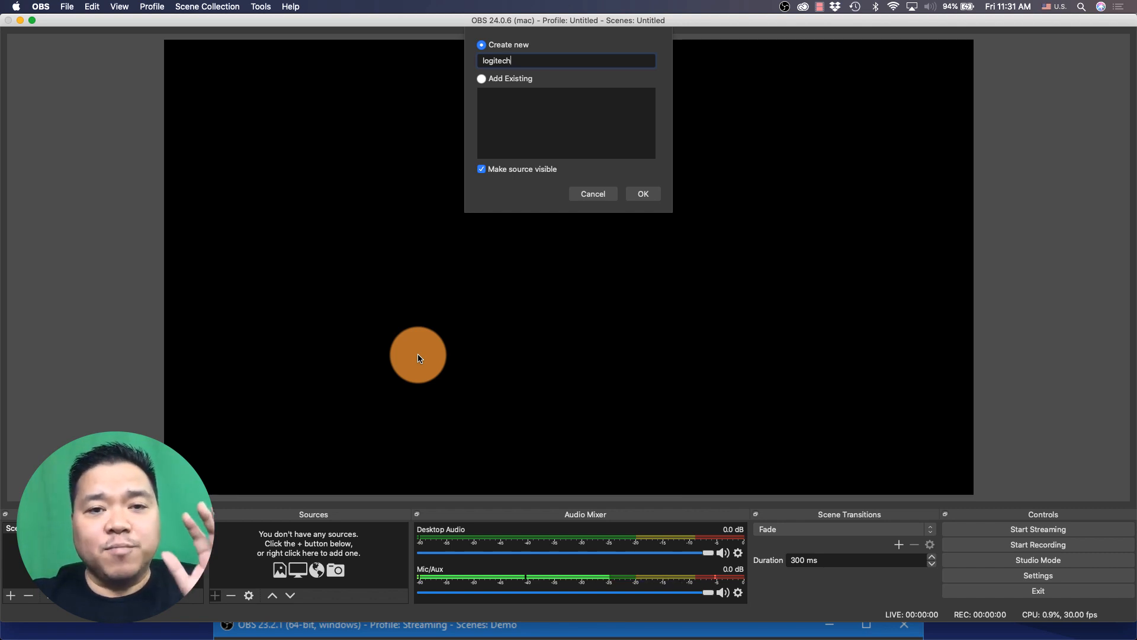
pyautogui.click(643, 195)
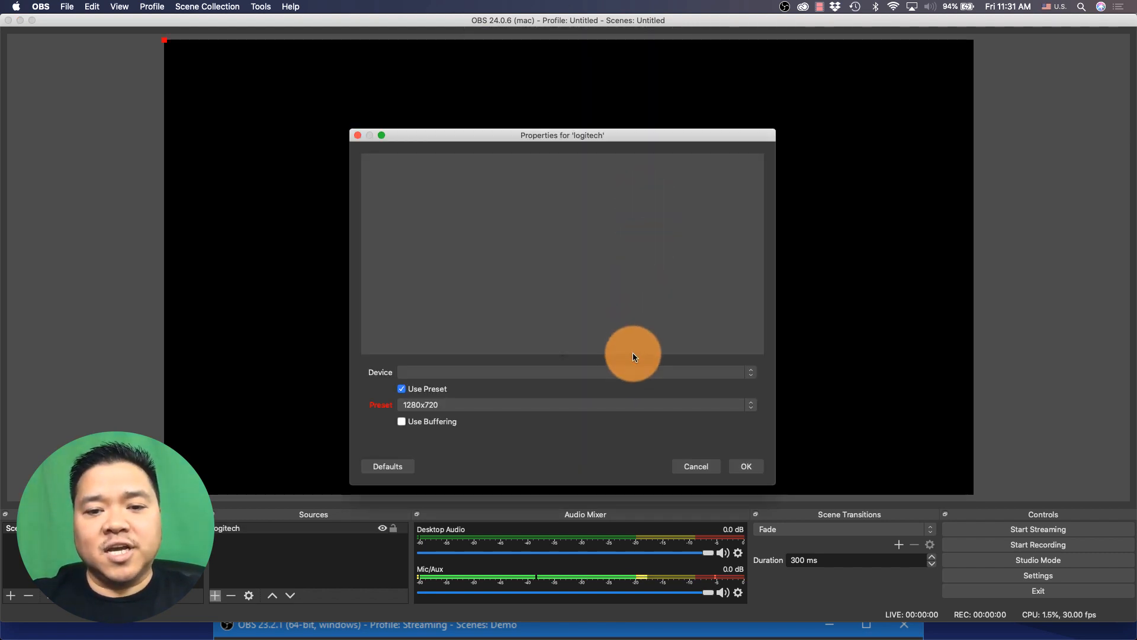
# Set the logitech source's device to HD Webcam C615 #3 with the 1280x720 preset and confirm the properties
pyautogui.click(631, 371)
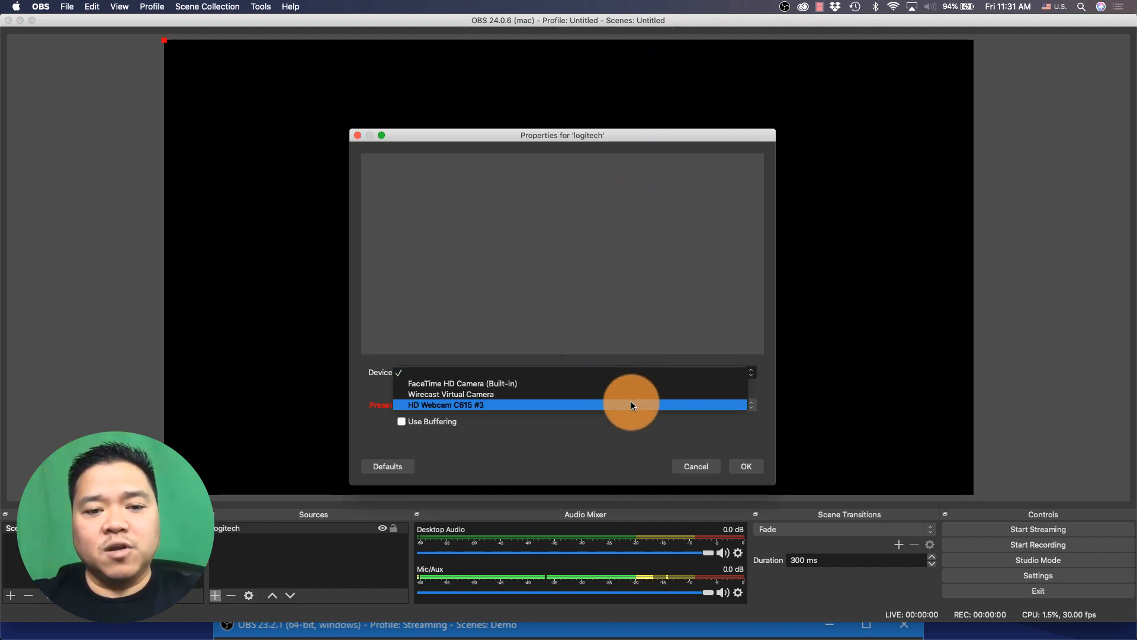
pyautogui.click(631, 405)
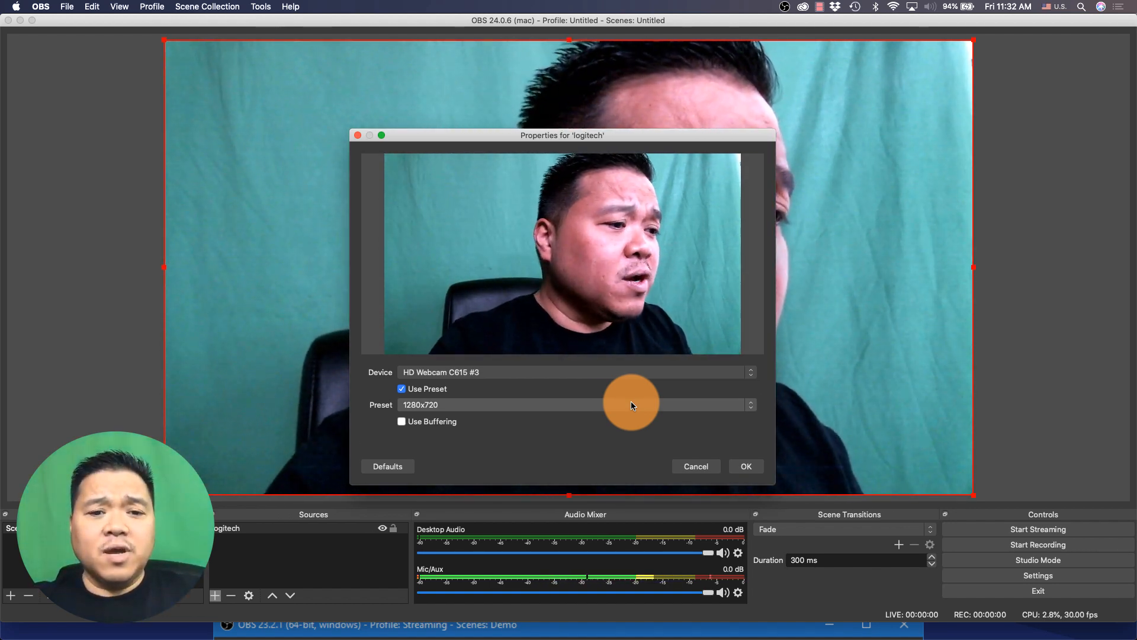
pyautogui.click(631, 407)
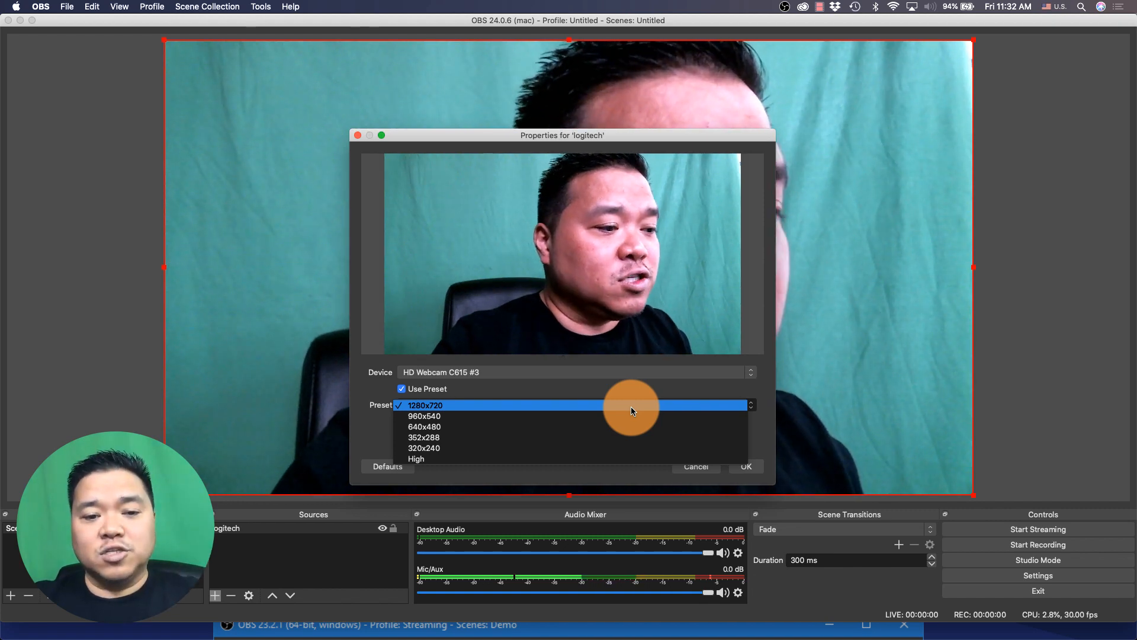
pyautogui.click(756, 467)
pyautogui.click(750, 467)
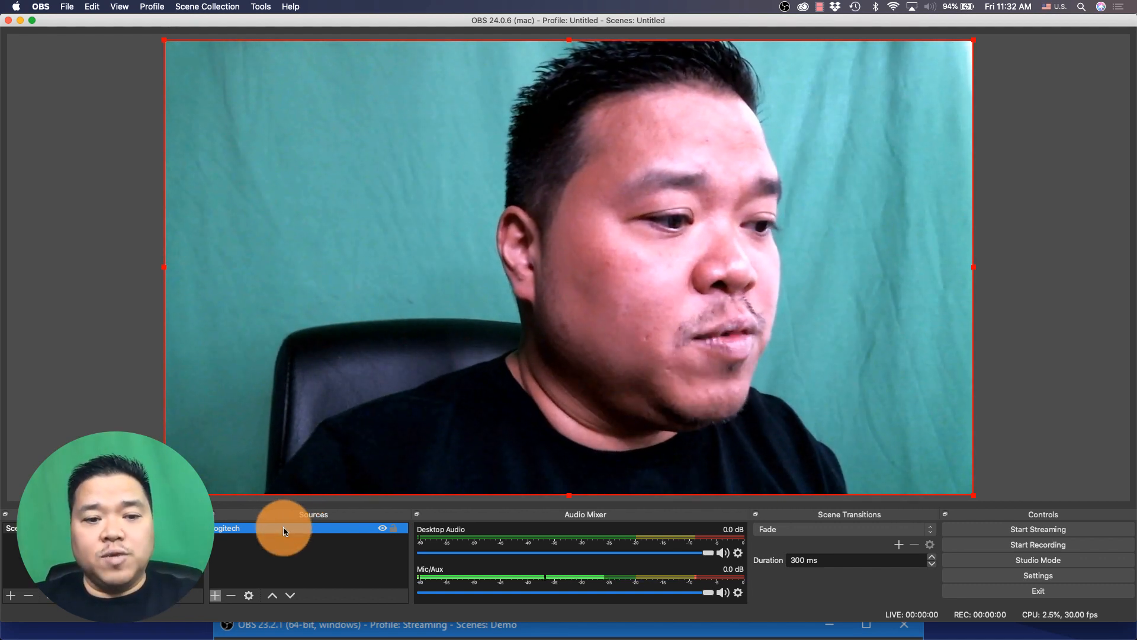
# Open the logitech source's filters and add a Chroma Key effect filter with its default name
pyautogui.rightClick(283, 528)
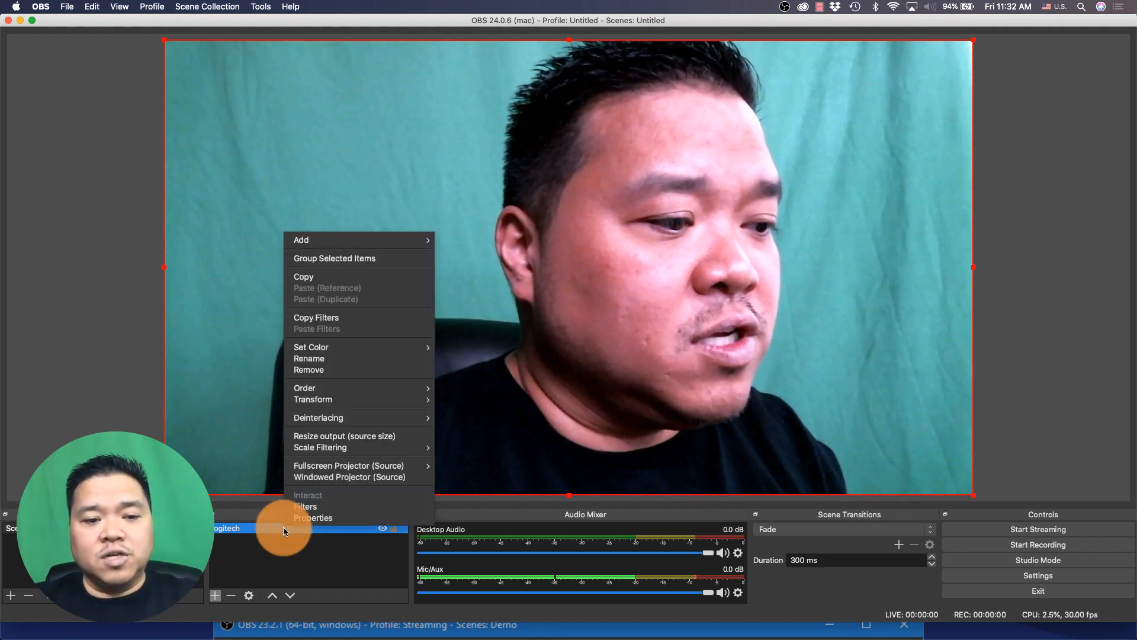
pyautogui.click(318, 508)
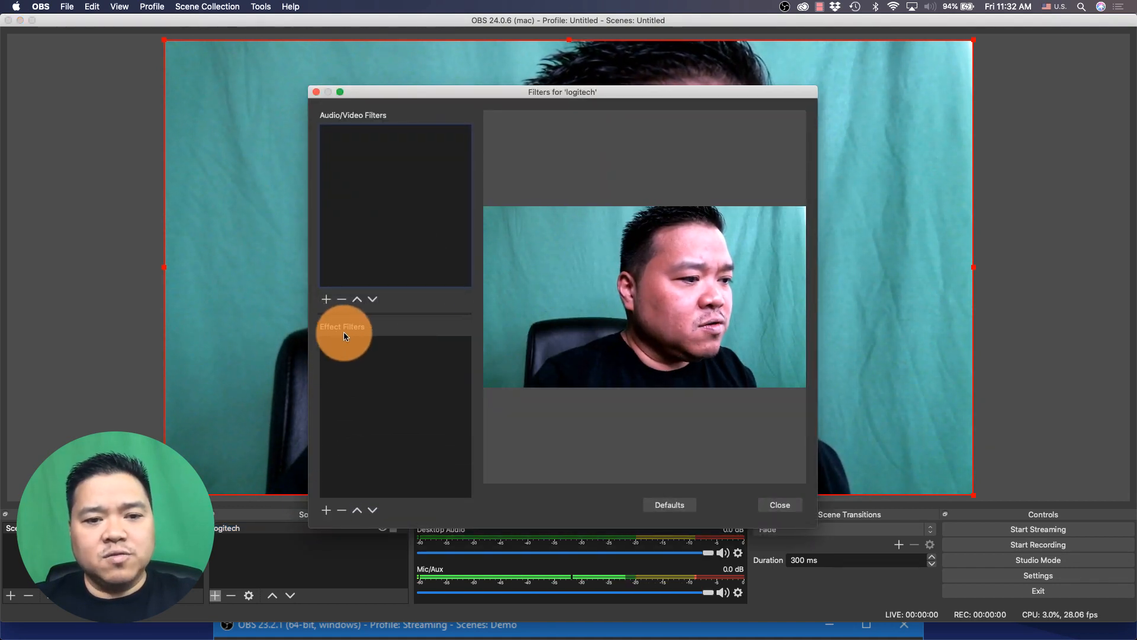
pyautogui.click(325, 509)
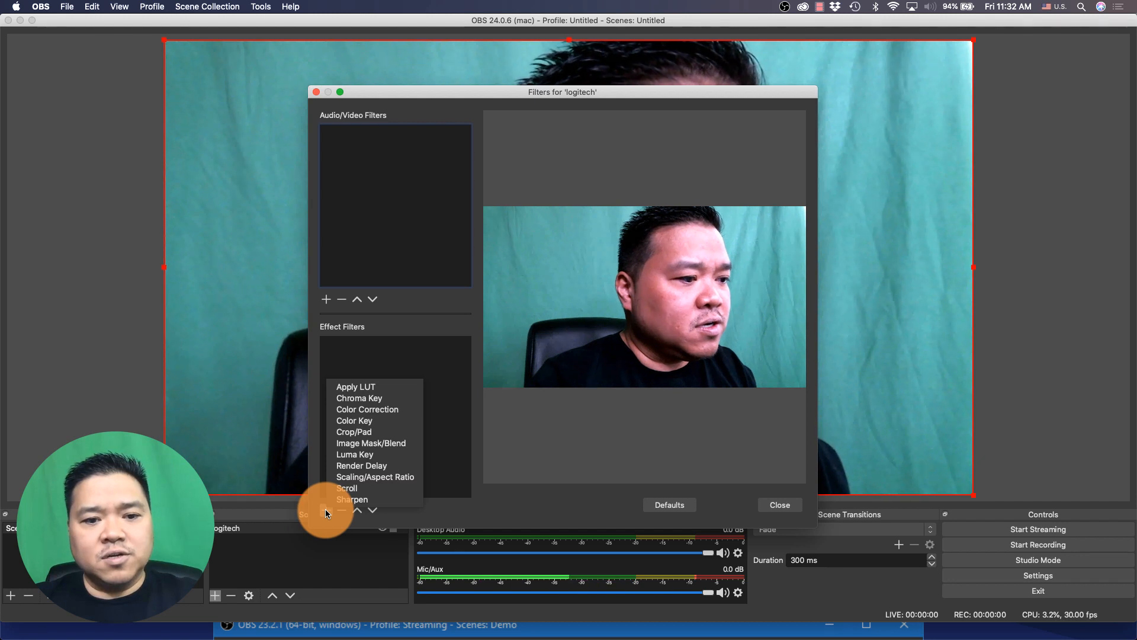
pyautogui.click(359, 399)
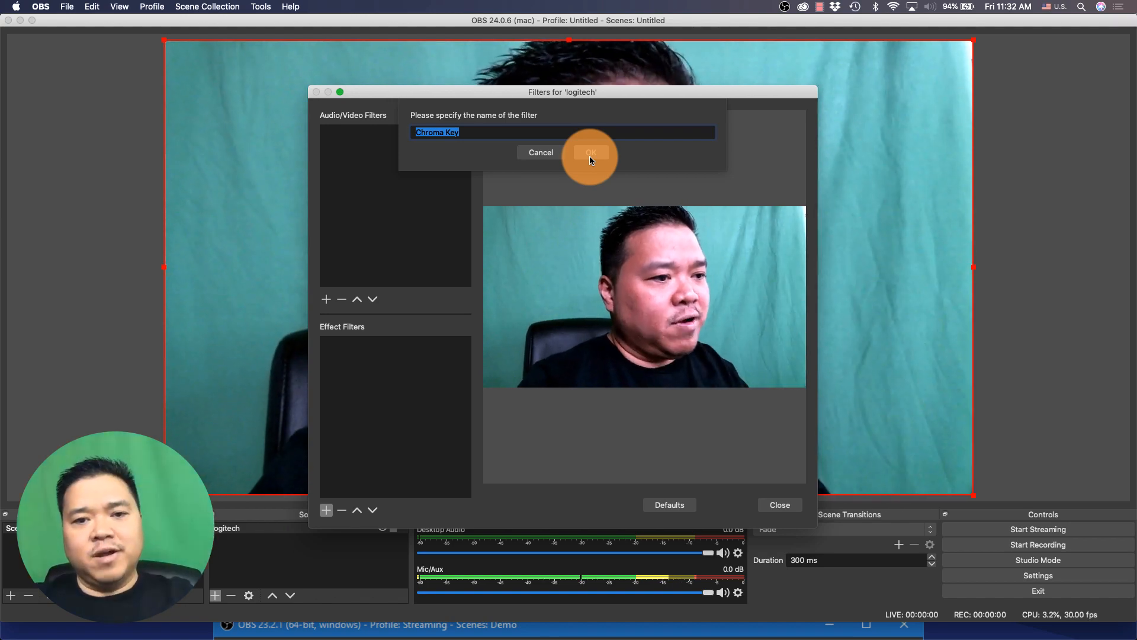
pyautogui.click(589, 156)
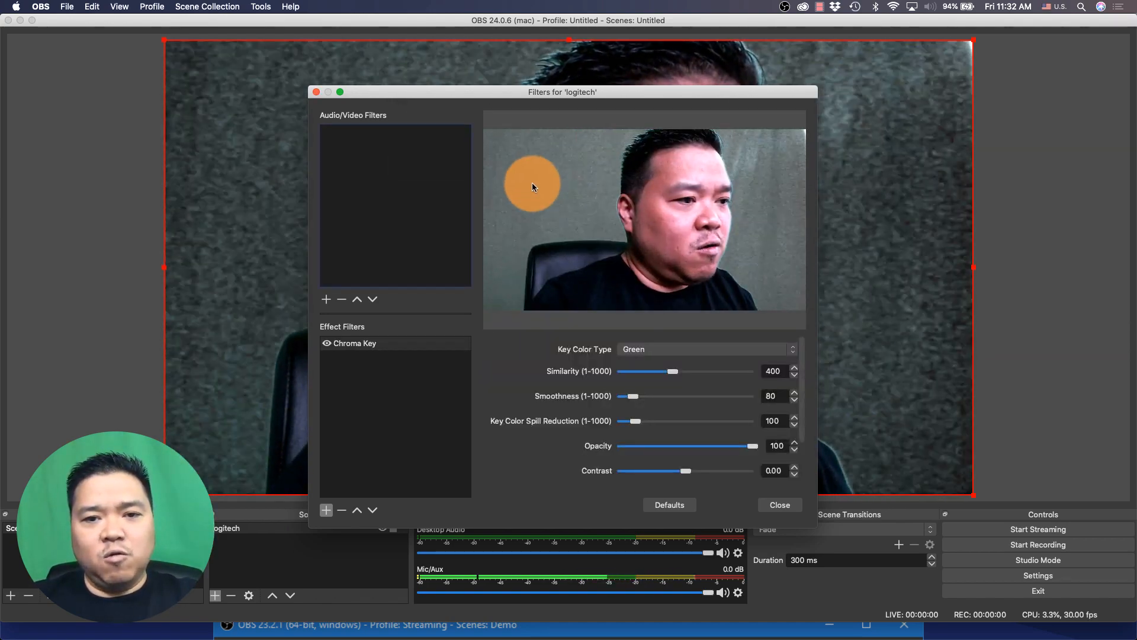
# Change the Chroma Key filter's key color type to Custom
pyautogui.moveTo(669, 368); pyautogui.dragTo(670, 368)
pyautogui.click(669, 350)
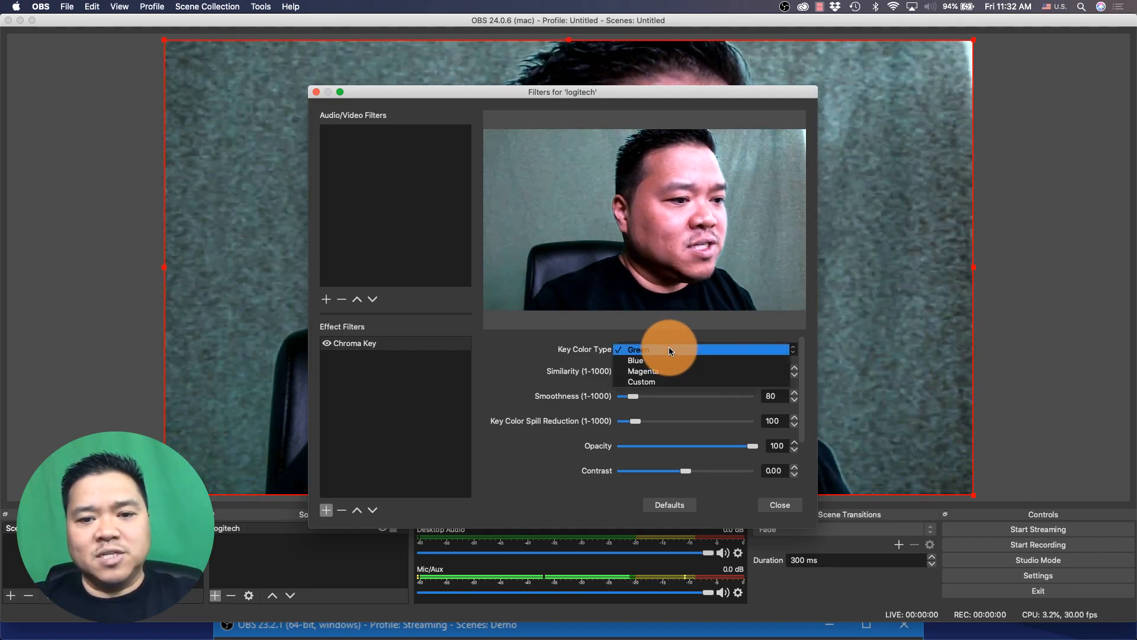
pyautogui.click(669, 381)
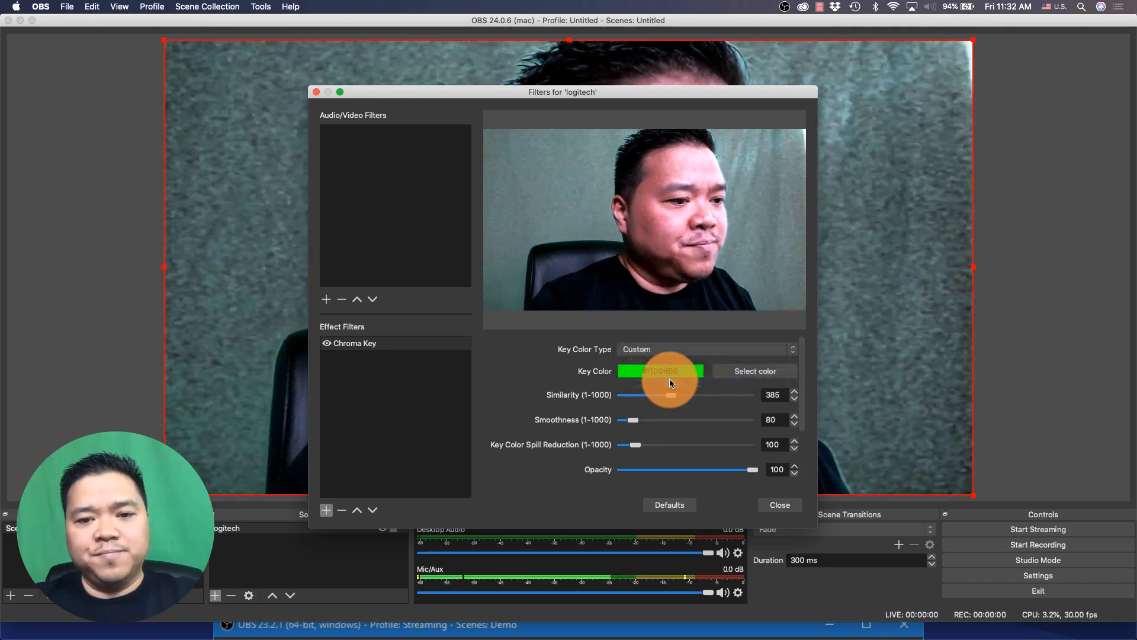
# Set the custom key color to #65ffa3 in the color picker and apply it
pyautogui.click(715, 371)
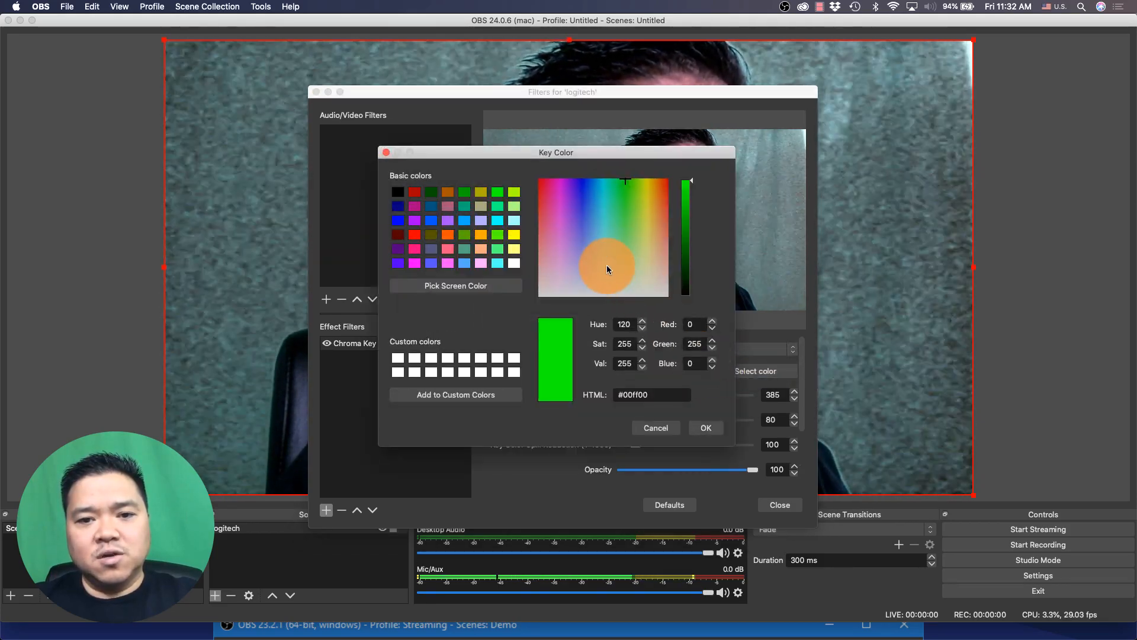
pyautogui.moveTo(628, 185); pyautogui.dragTo(616, 223)
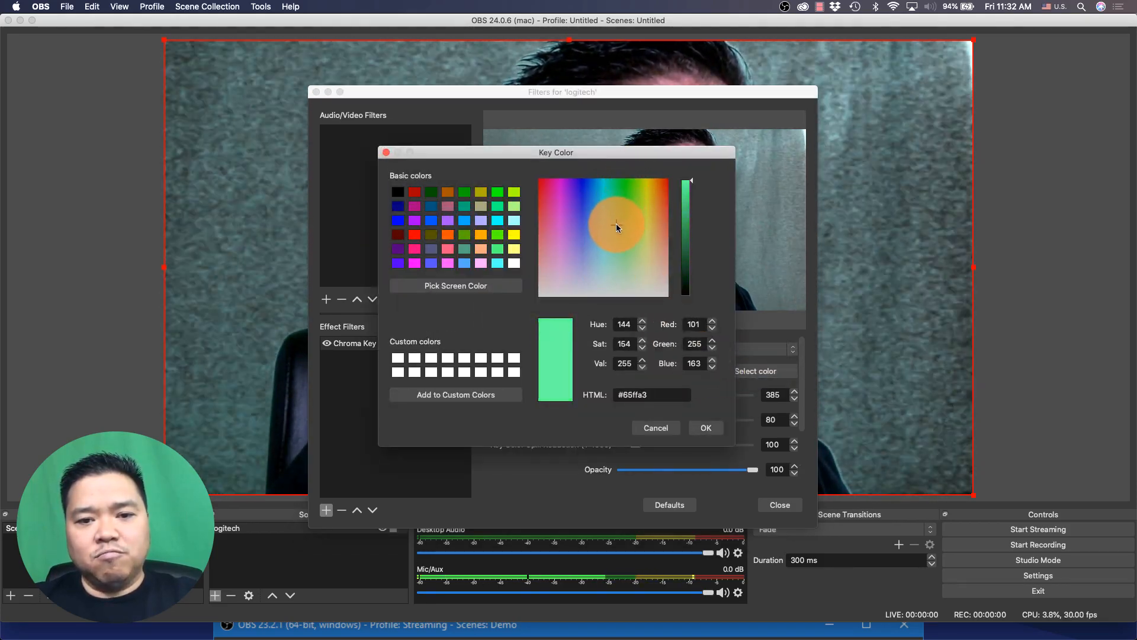
pyautogui.click(703, 423)
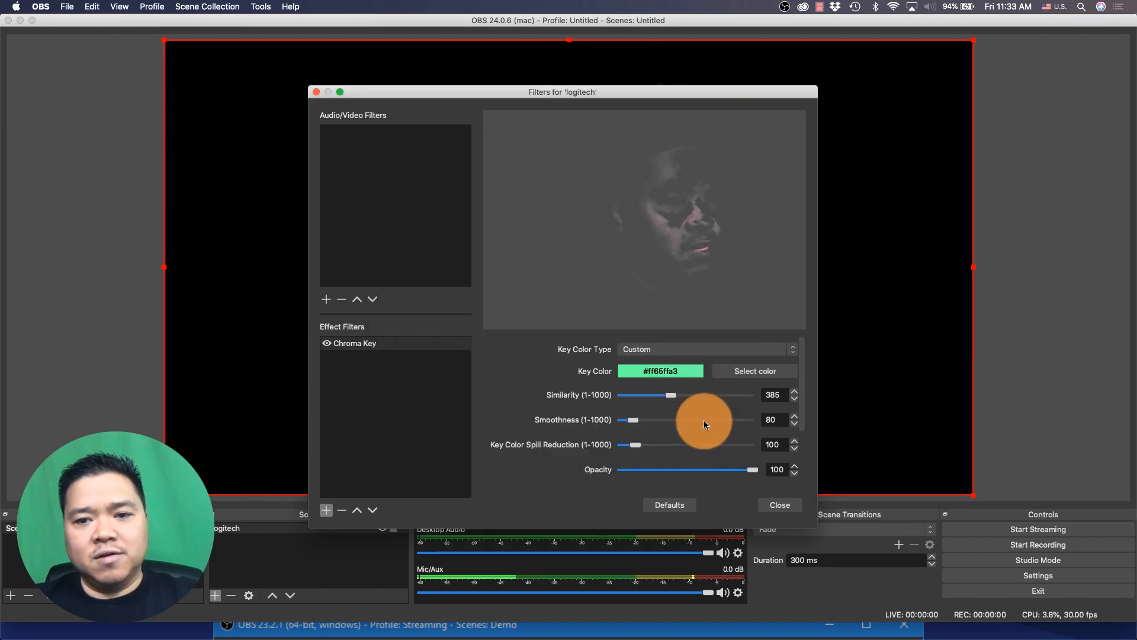
# Lower the Chroma Key similarity to 176 and close the filters window
pyautogui.moveTo(669, 394); pyautogui.dragTo(644, 399)
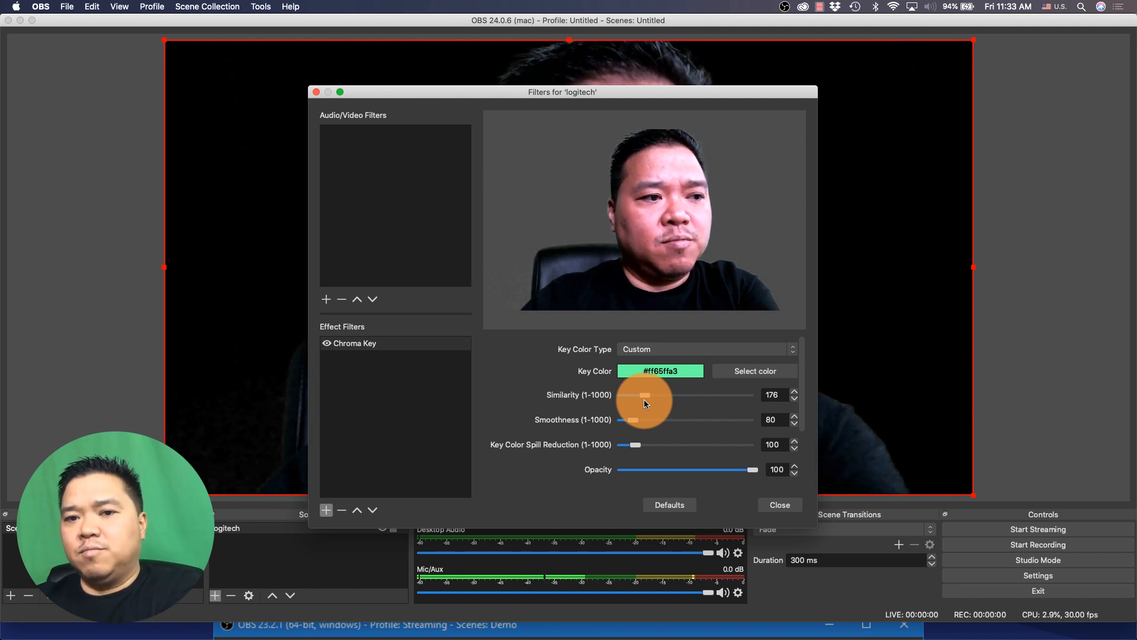
pyautogui.click(782, 503)
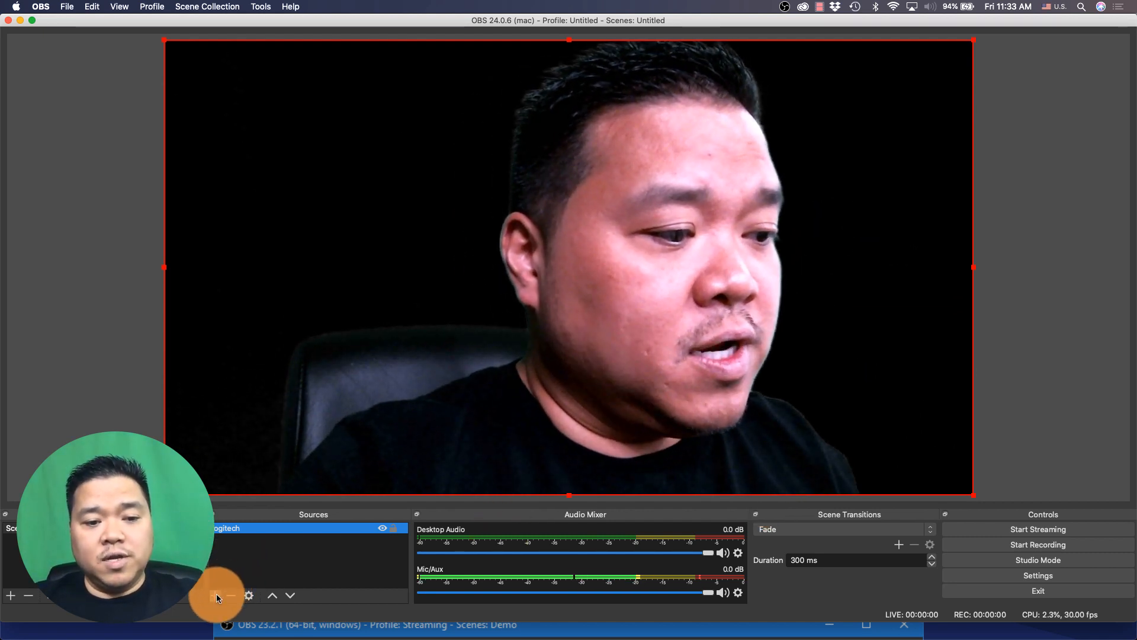
# Add a new Image source named brick wall
pyautogui.click(216, 594)
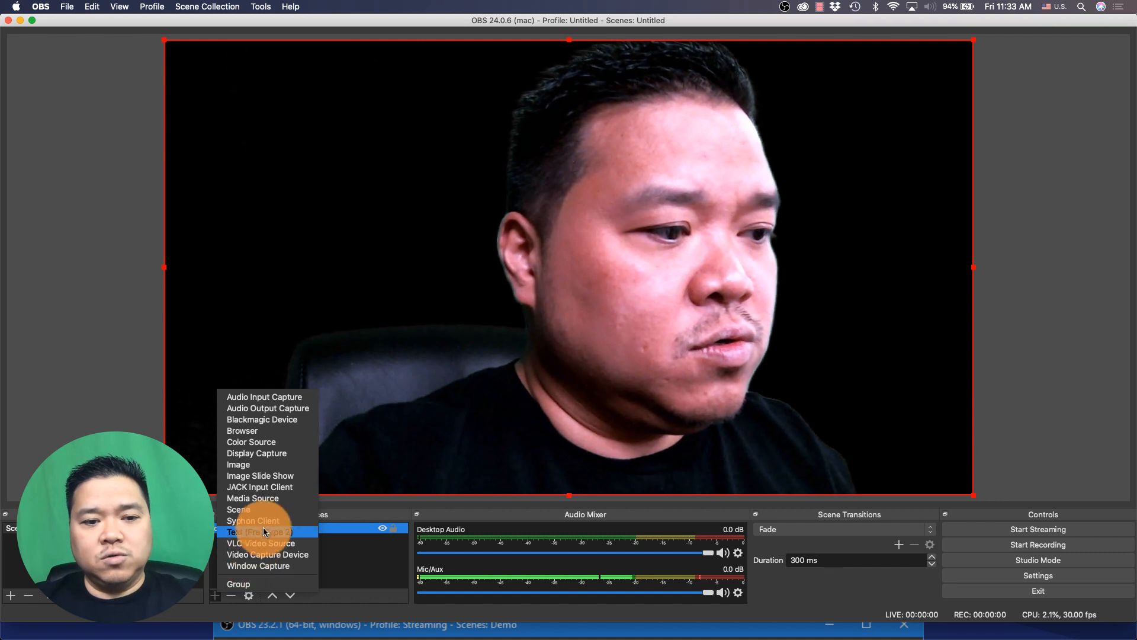
pyautogui.click(279, 464)
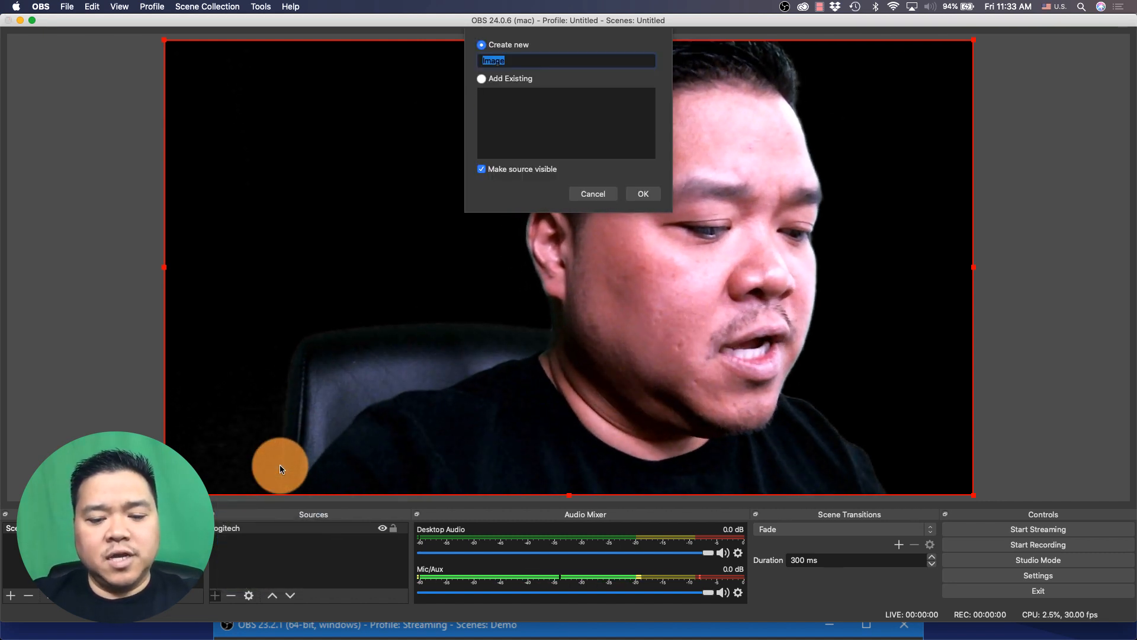
pyautogui.write('brick wall')
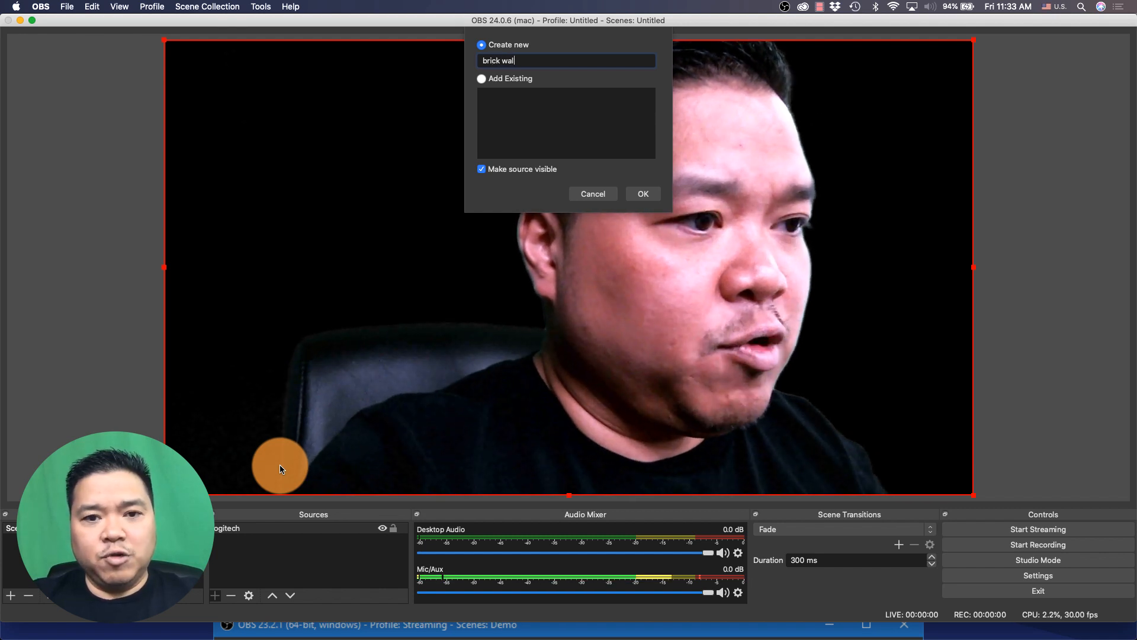
pyautogui.click(633, 195)
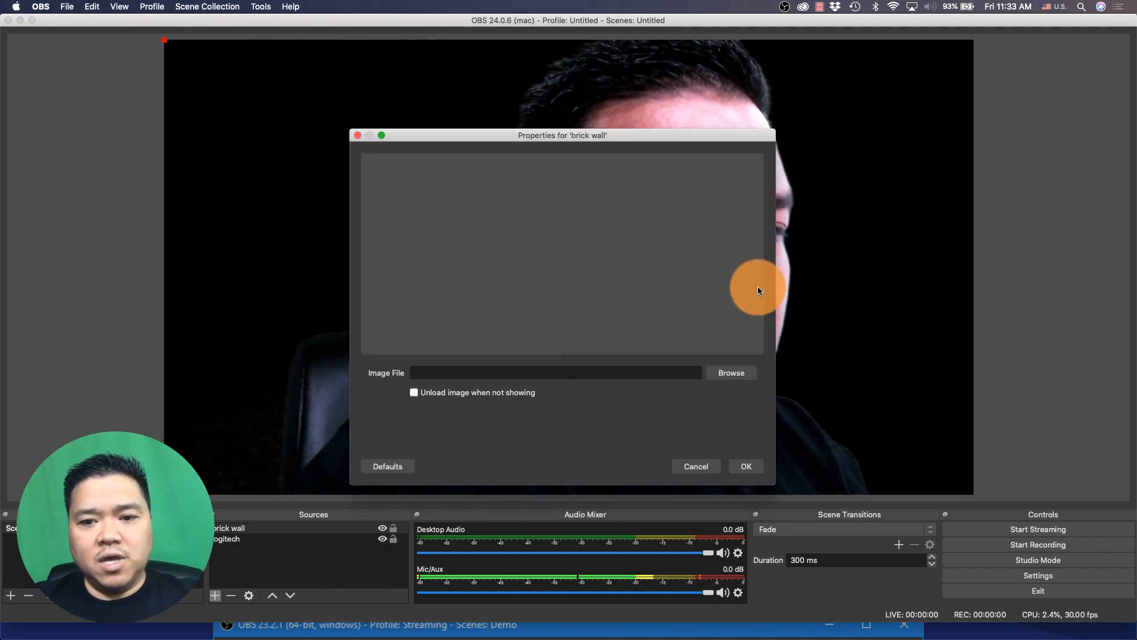
# Load donnie-rosie-taO2fC7sxDU-unsplash.jpg from Downloads as the brick wall image, confirm, and move it below the logitech source
pyautogui.click(733, 372)
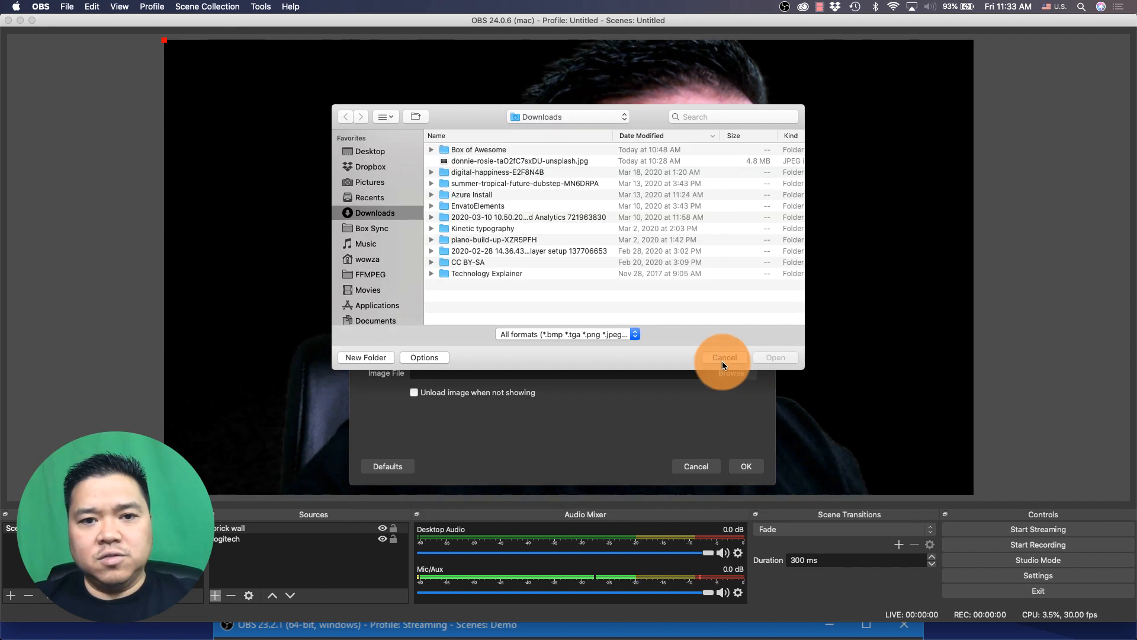
pyautogui.doubleClick(510, 160)
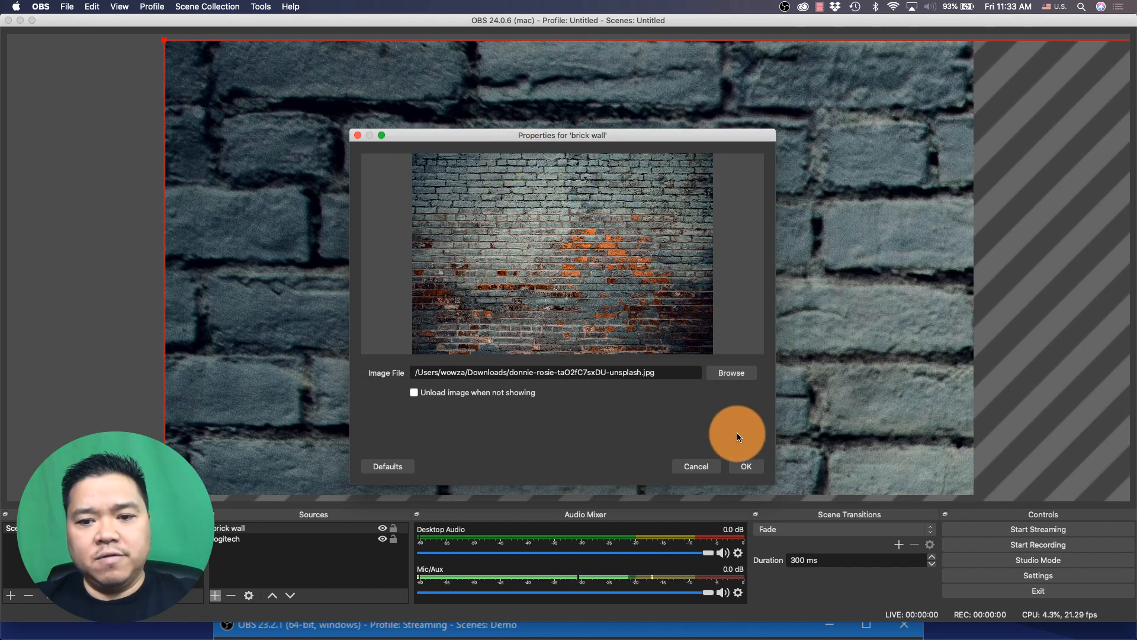
pyautogui.click(737, 465)
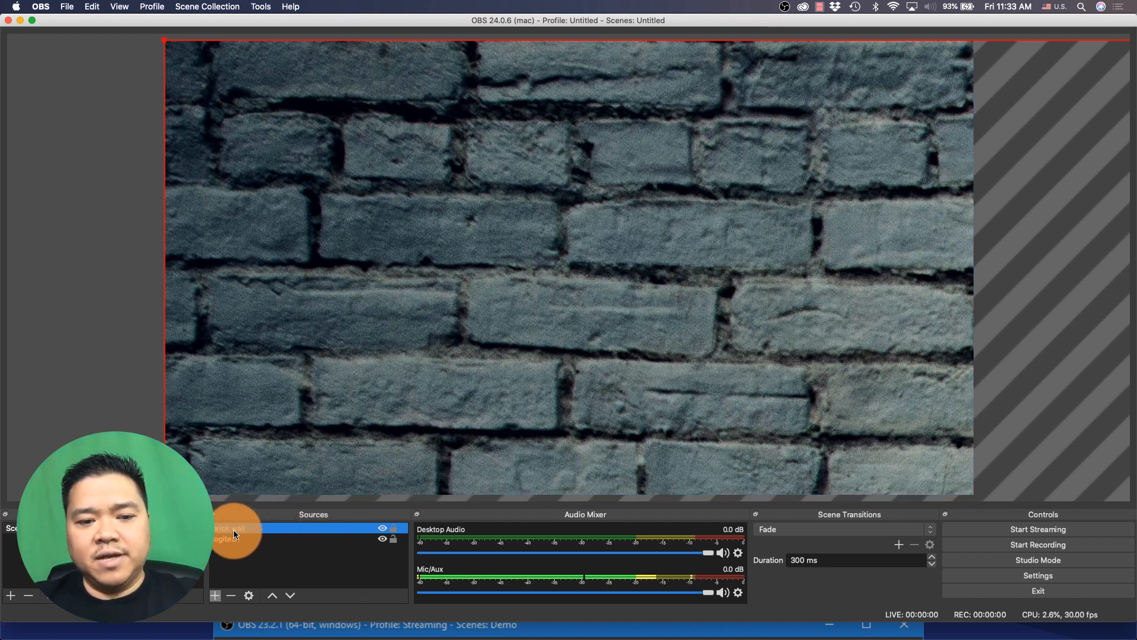
pyautogui.moveTo(233, 530); pyautogui.dragTo(236, 548)
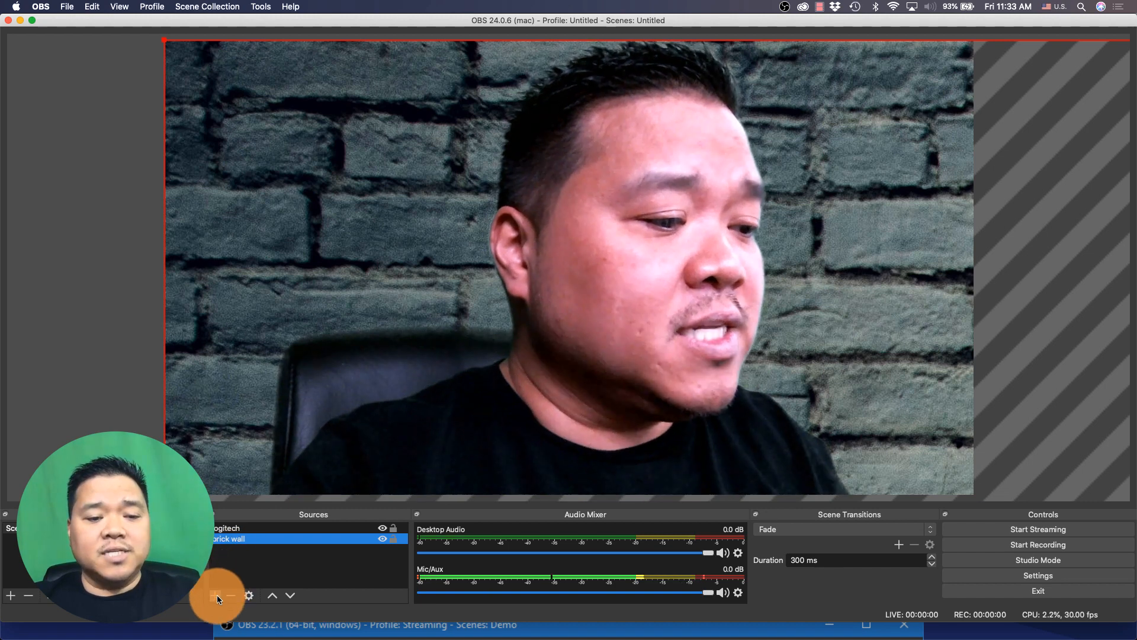
# Add a new Audio Input Capture source named yeti
pyautogui.click(215, 595)
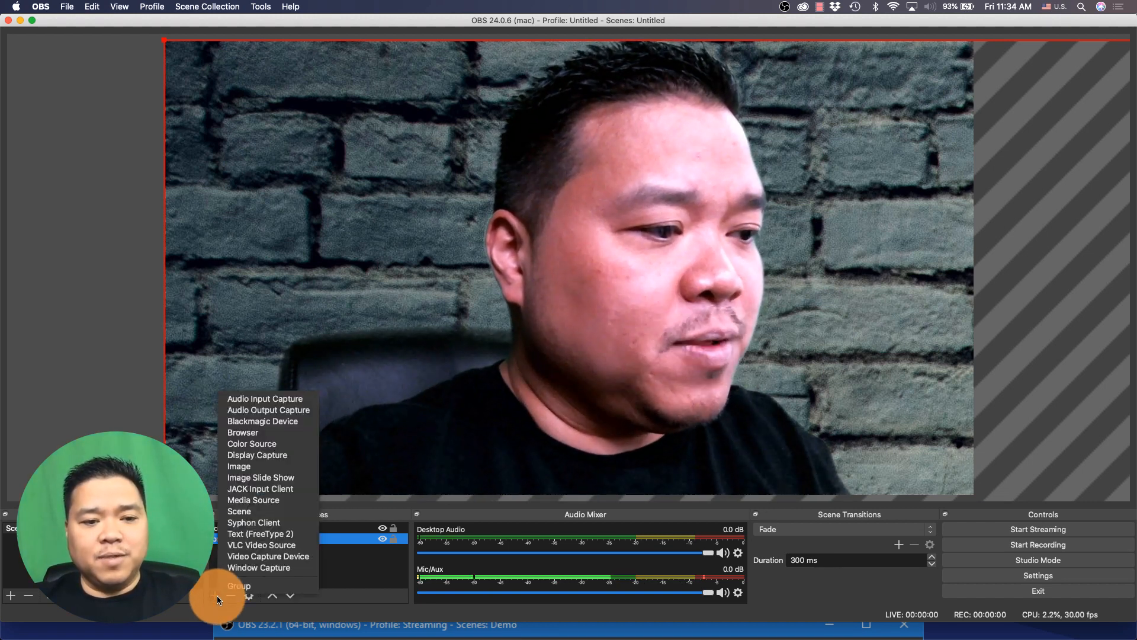
pyautogui.click(294, 398)
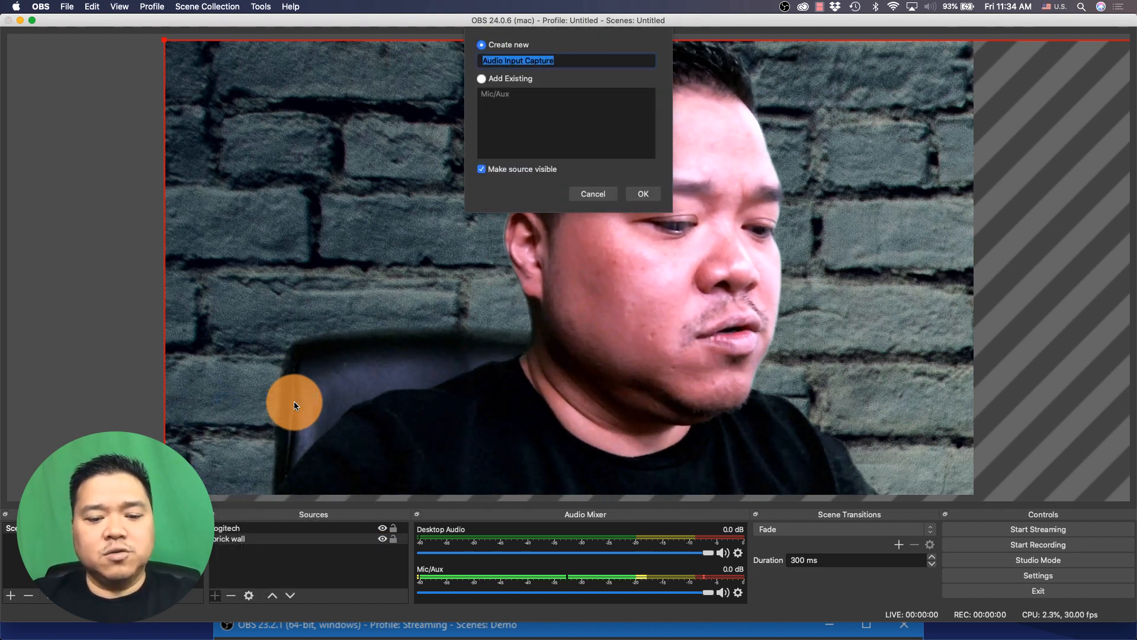
pyautogui.write('yet')
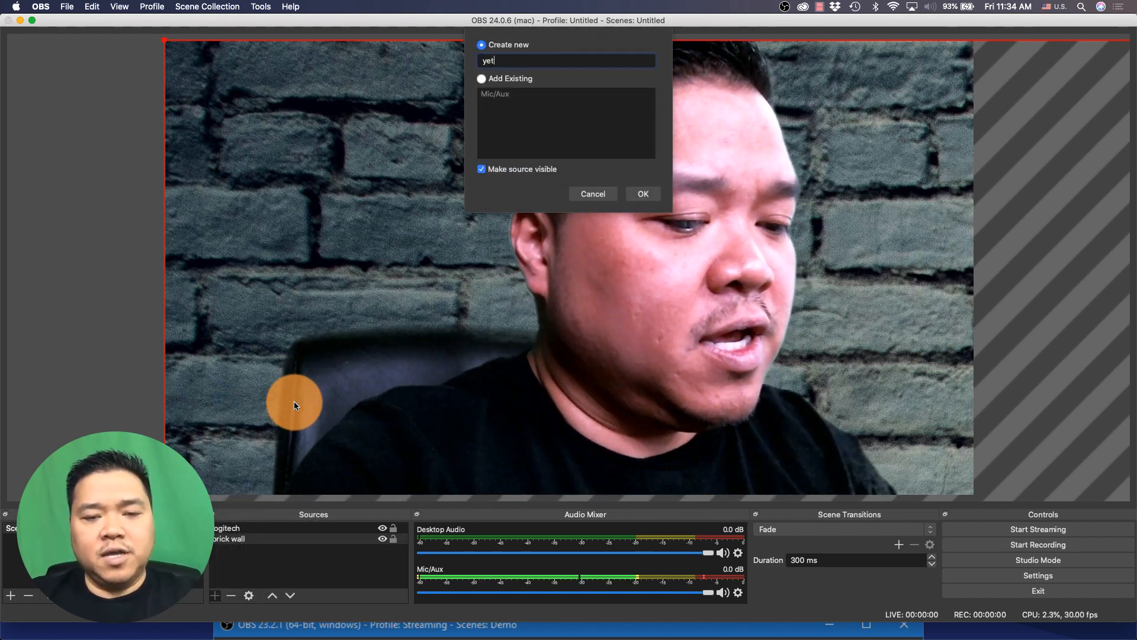
pyautogui.write('i')
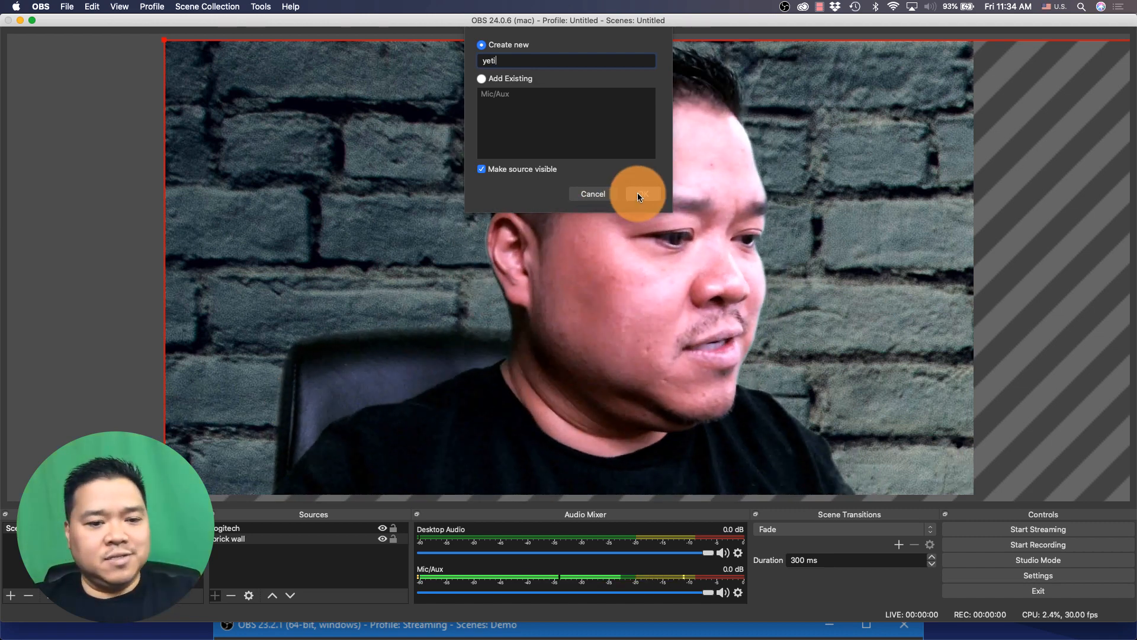
pyautogui.click(637, 193)
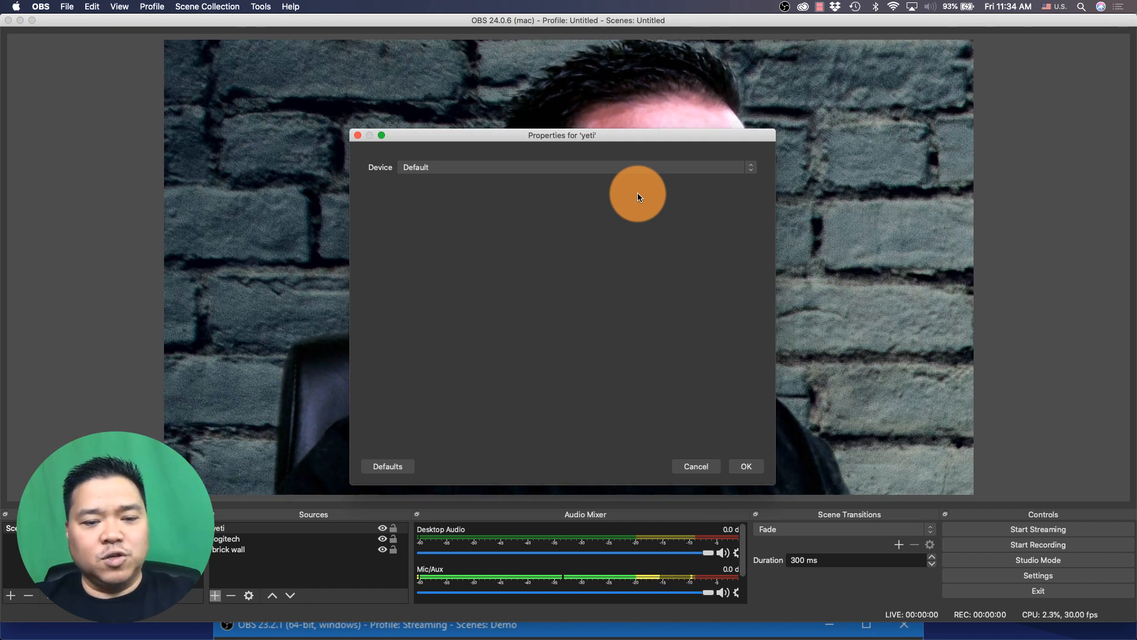
# Set the yeti source's device to Yeti Stereo Microphone and confirm the properties
pyautogui.click(666, 168)
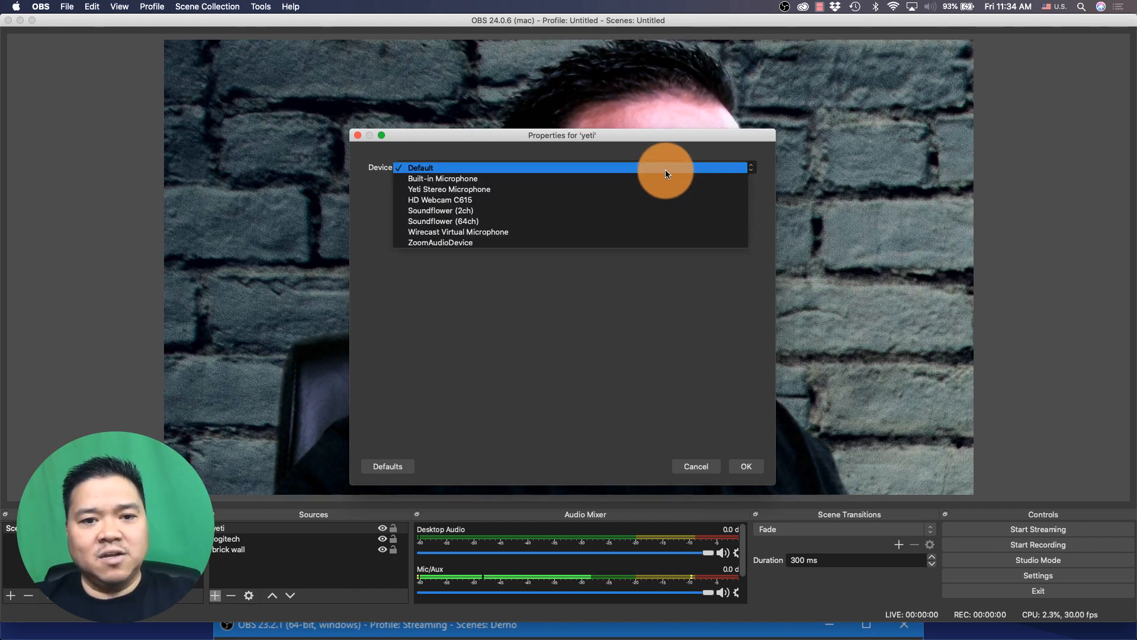
pyautogui.click(667, 187)
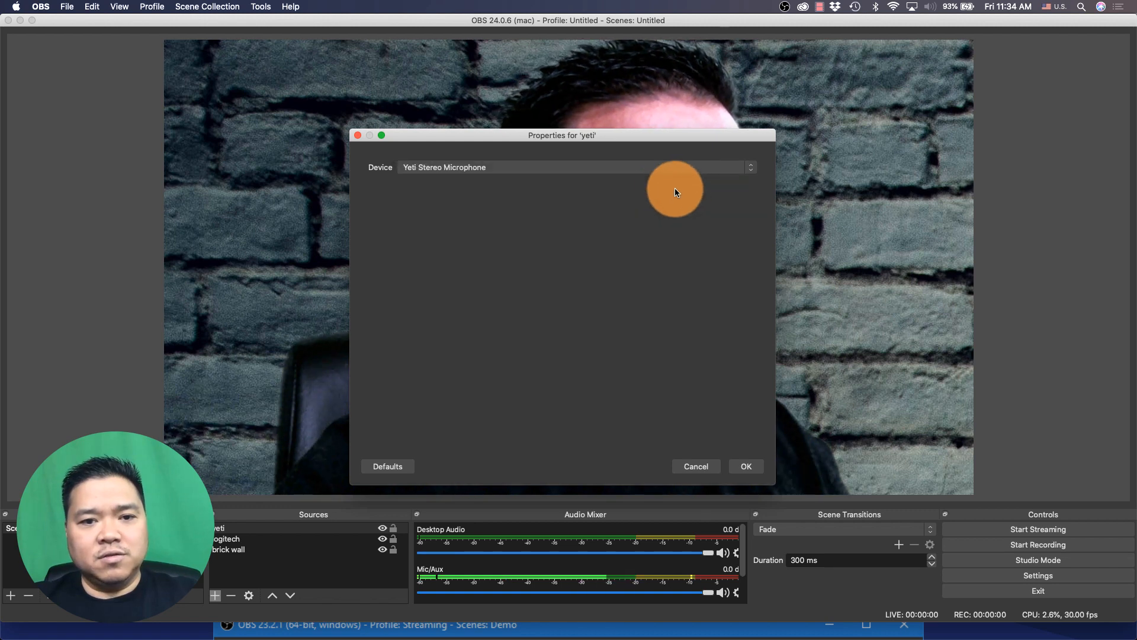
pyautogui.click(745, 466)
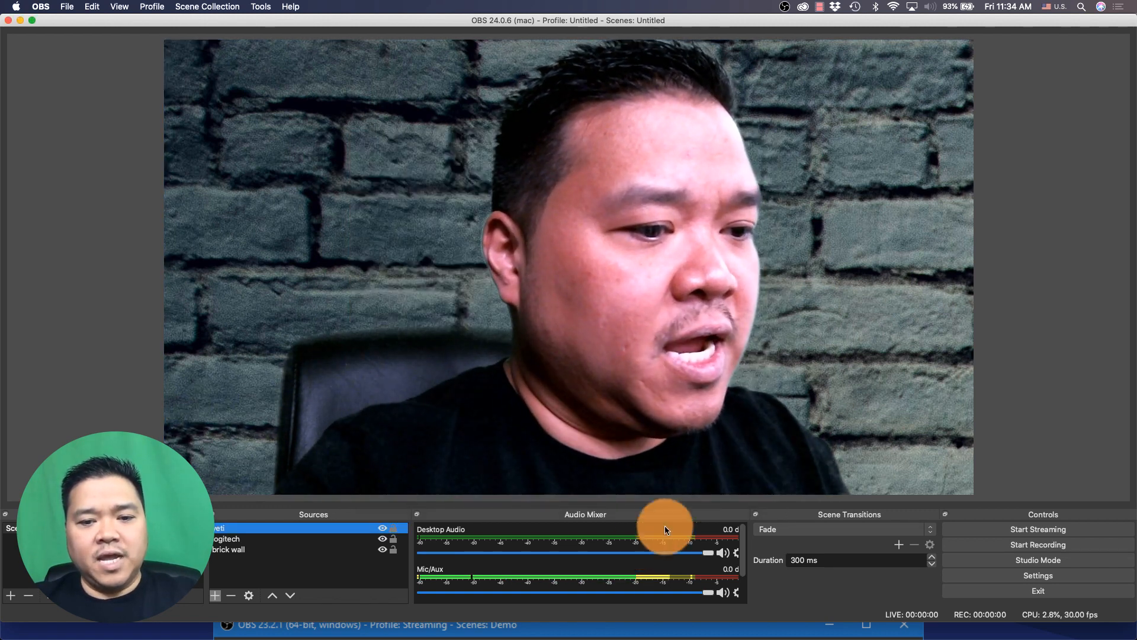
# Raise the yeti fader in the audio mixer to full volume
pyautogui.scroll(-1, 597, 554)
pyautogui.scroll(-3, 596, 554)
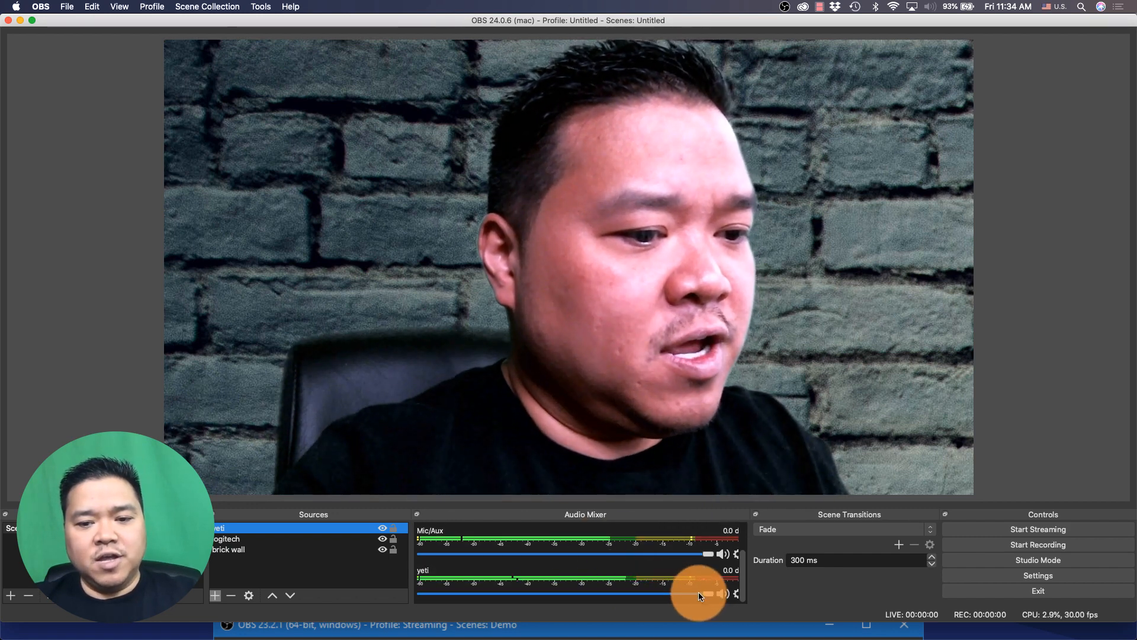
pyautogui.moveTo(702, 591)
pyautogui.mouseDown()
pyautogui.moveTo(516, 596)
pyautogui.moveTo(606, 587)
pyautogui.moveTo(712, 600)
pyautogui.mouseUp()
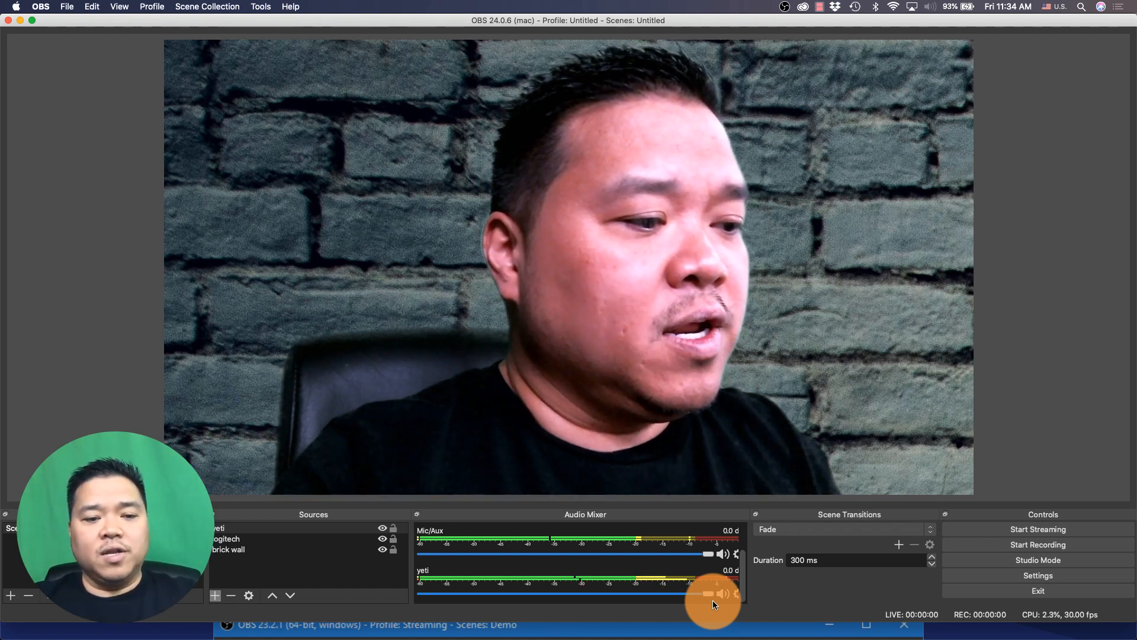
# Shrink the logitech webcam source and move it to the lower left of the canvas
pyautogui.click(665, 237)
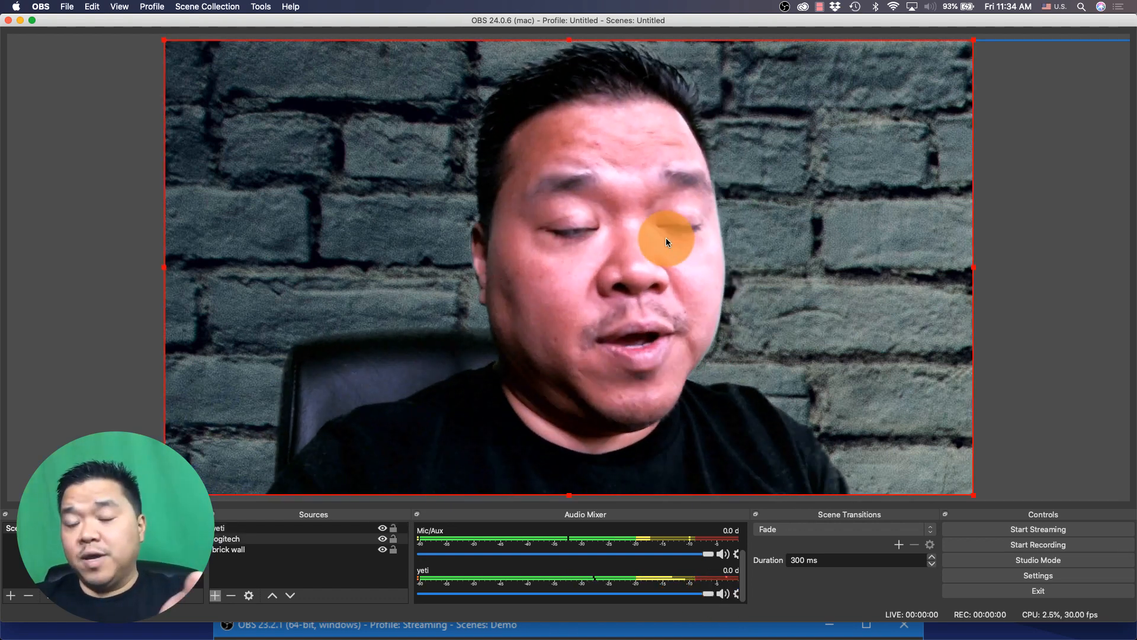
pyautogui.moveTo(164, 40); pyautogui.dragTo(404, 207)
pyautogui.moveTo(726, 307); pyautogui.dragTo(482, 304)
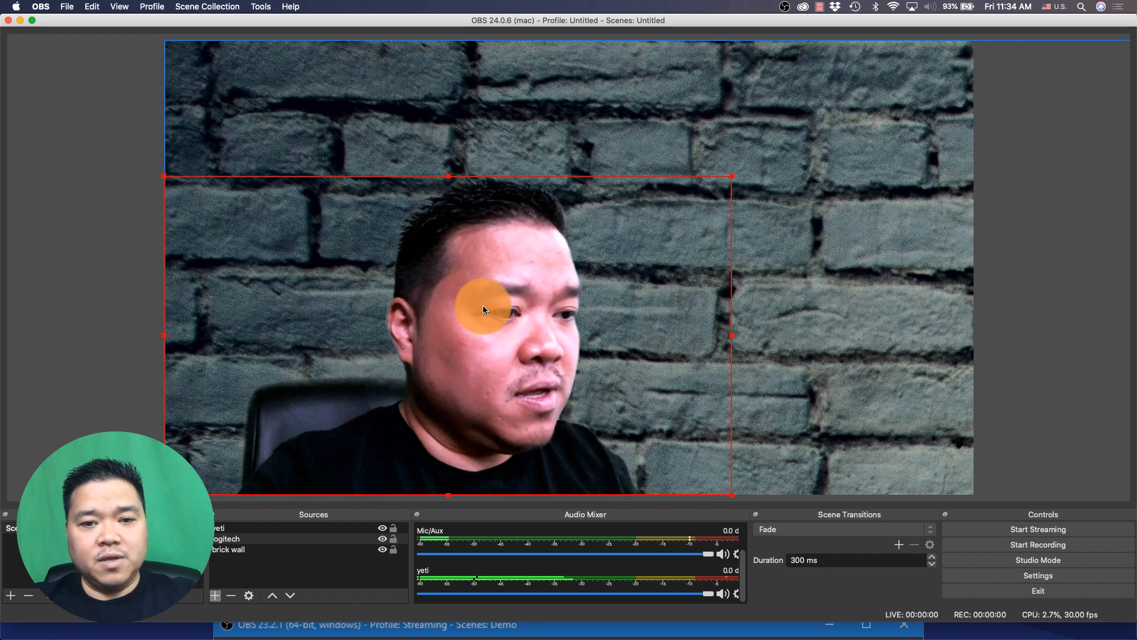
# Resize the brick wall image by adjusting its top-left corner on the canvas
pyautogui.click(866, 247)
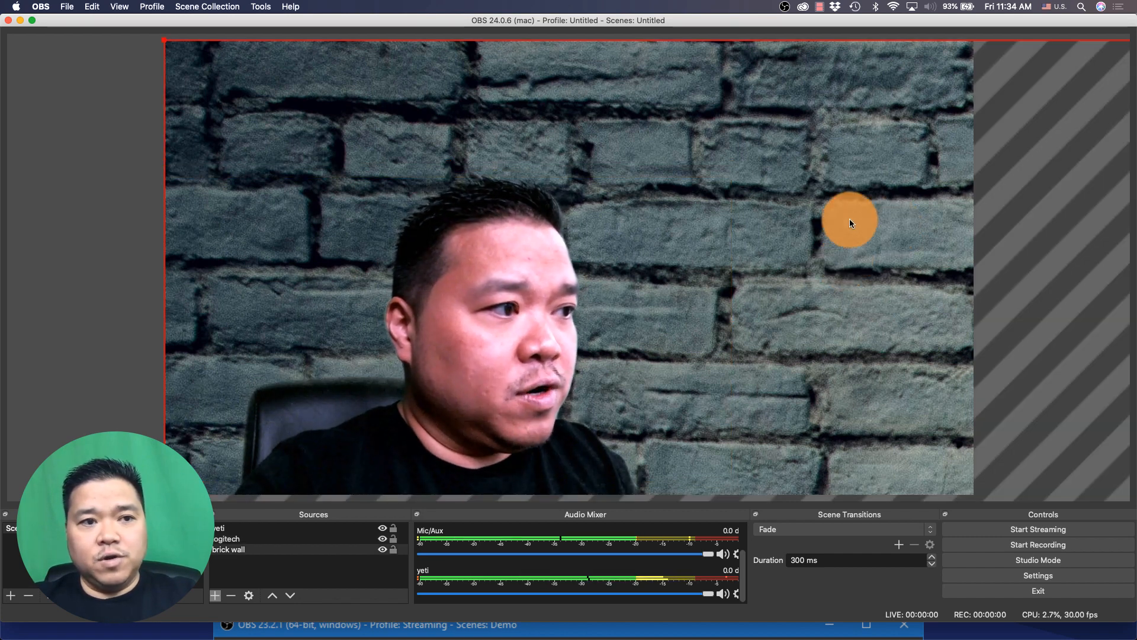
pyautogui.moveTo(165, 39); pyautogui.dragTo(413, 62)
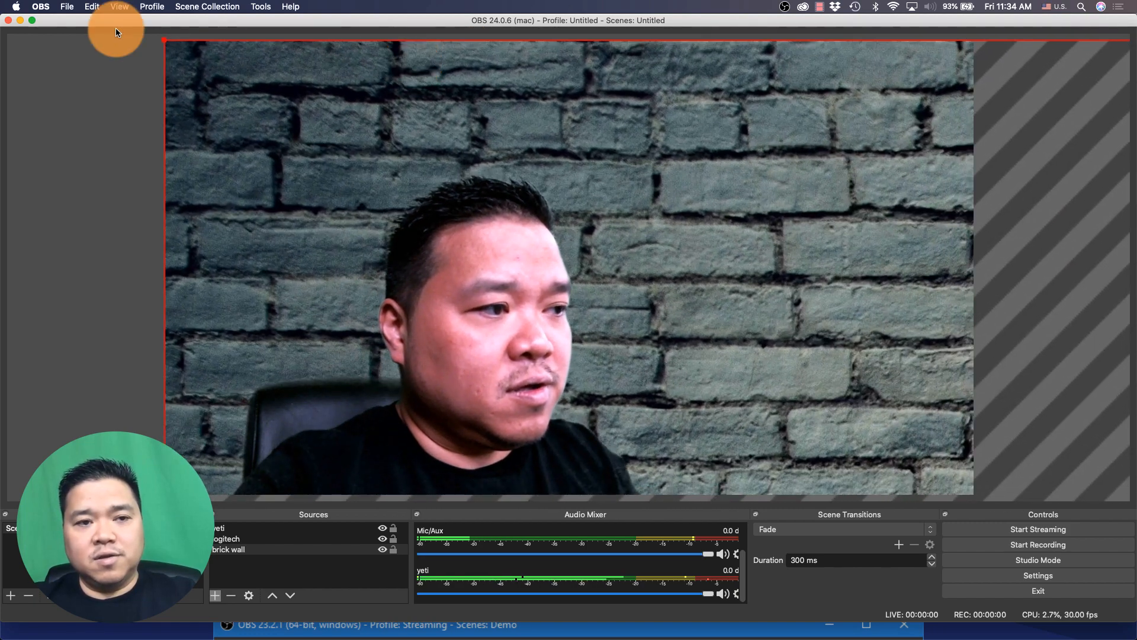
pyautogui.moveTo(165, 39); pyautogui.dragTo(271, 58)
pyautogui.click(425, 240)
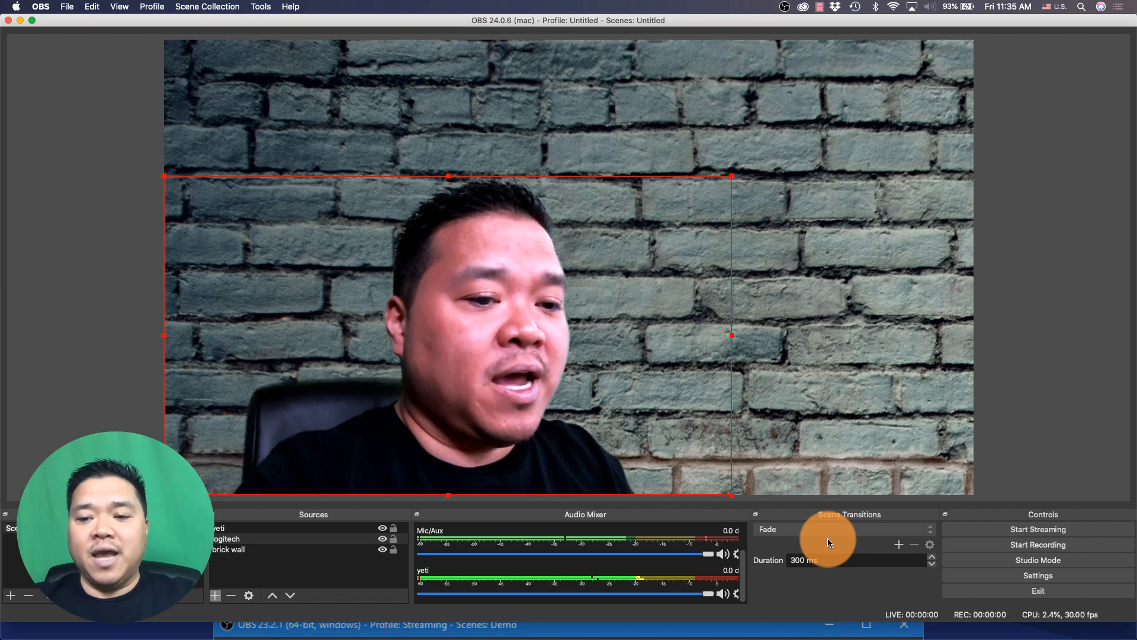
# Open the stream settings and set the streaming service to Custom
pyautogui.click(971, 572)
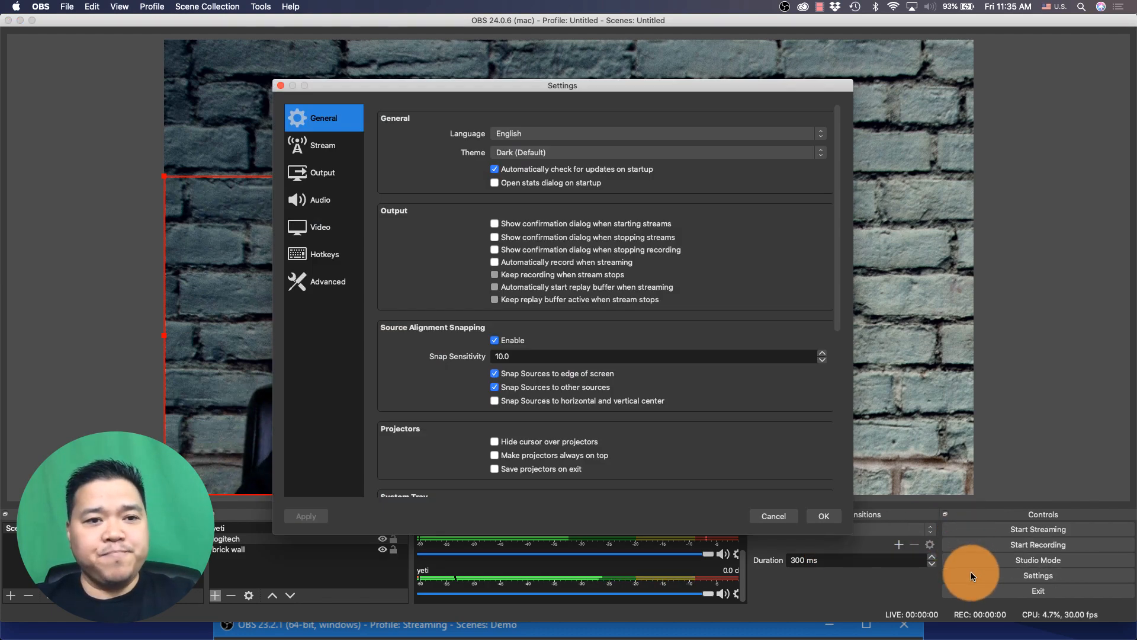
pyautogui.click(325, 153)
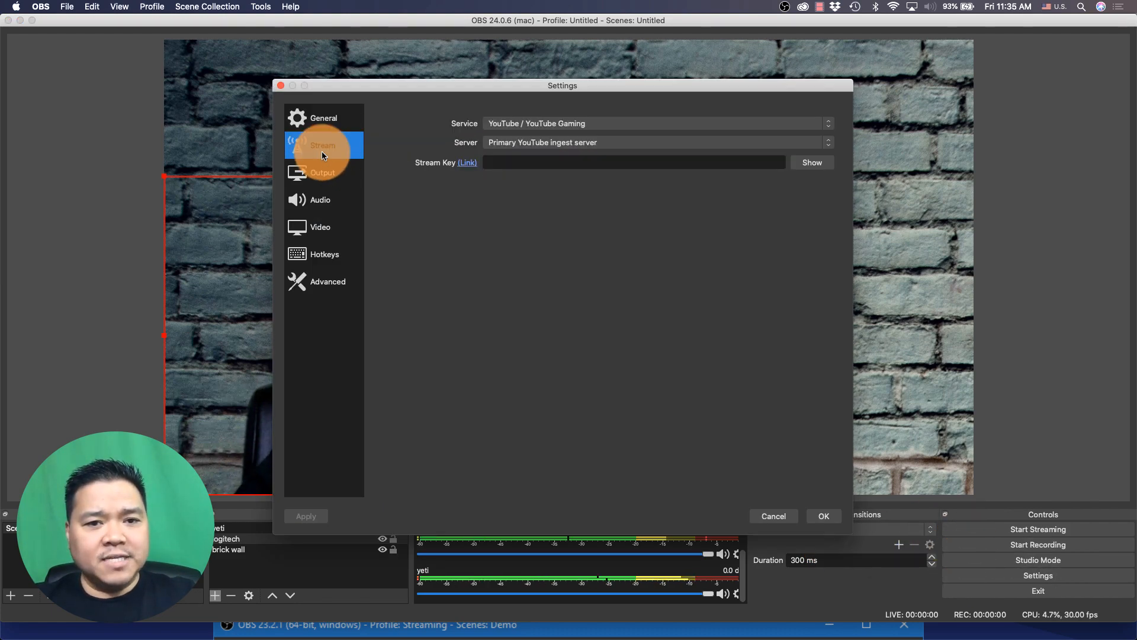
pyautogui.click(497, 124)
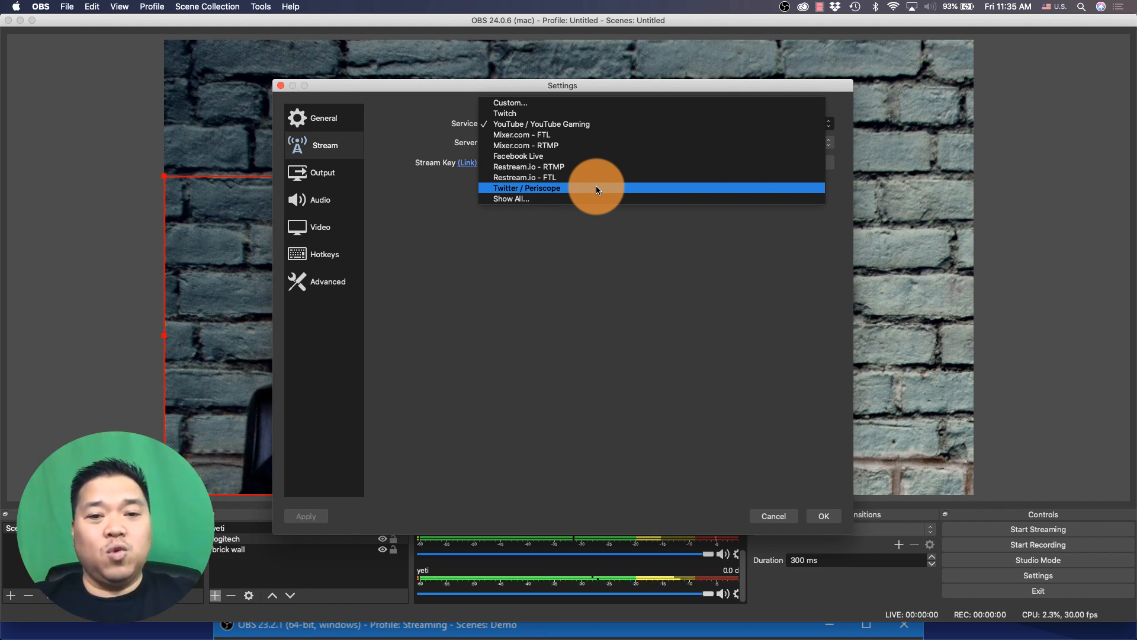
pyautogui.click(588, 105)
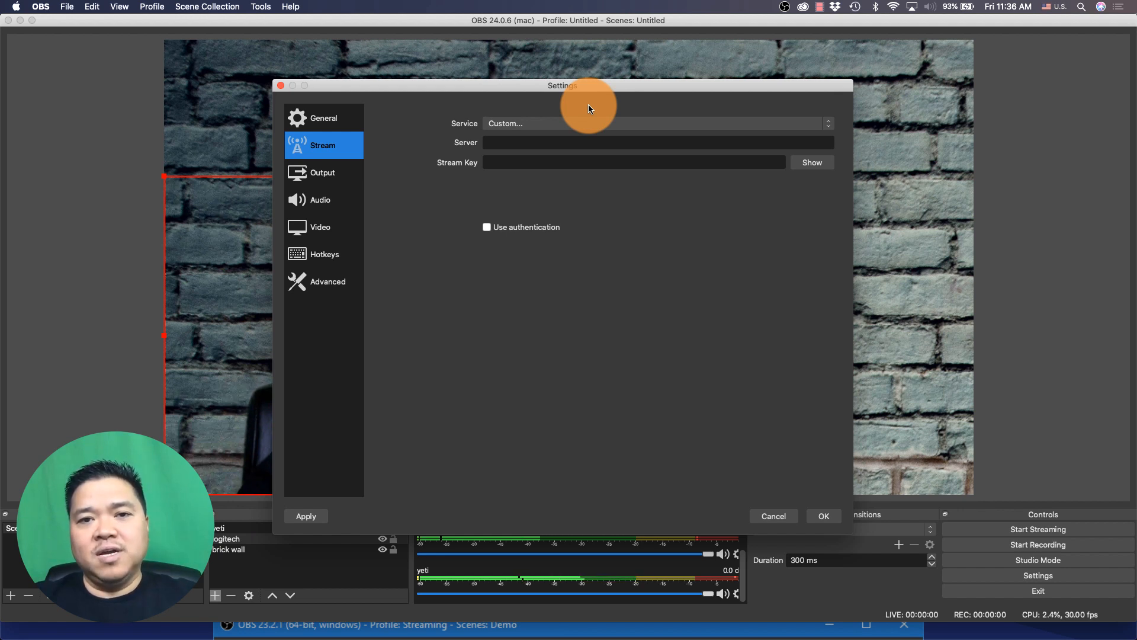
pyautogui.click(592, 122)
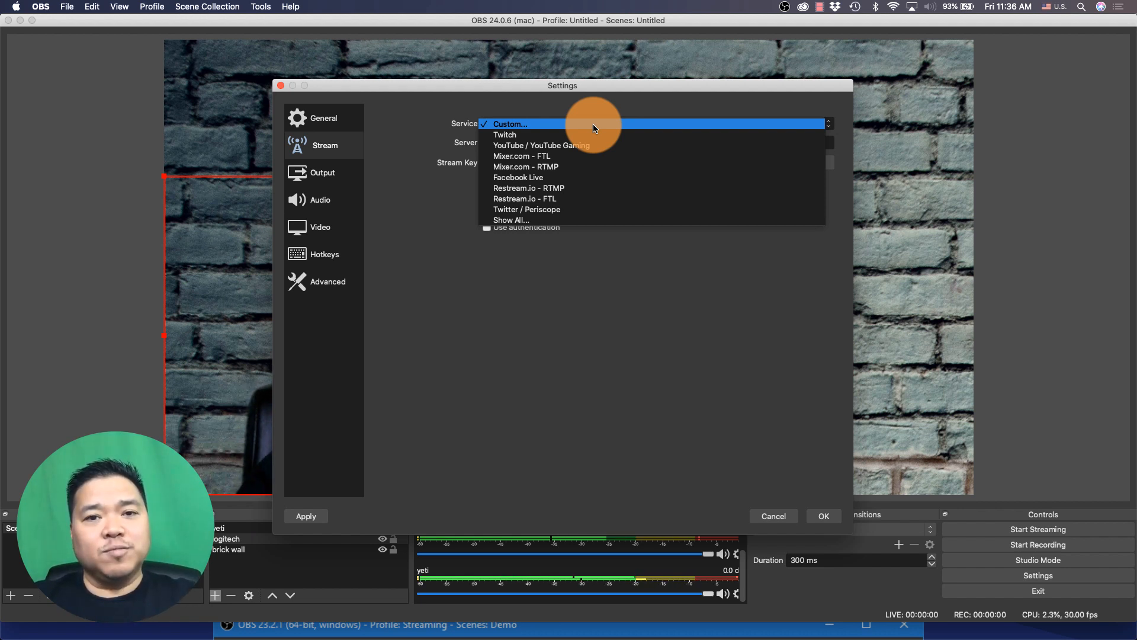
pyautogui.click(696, 309)
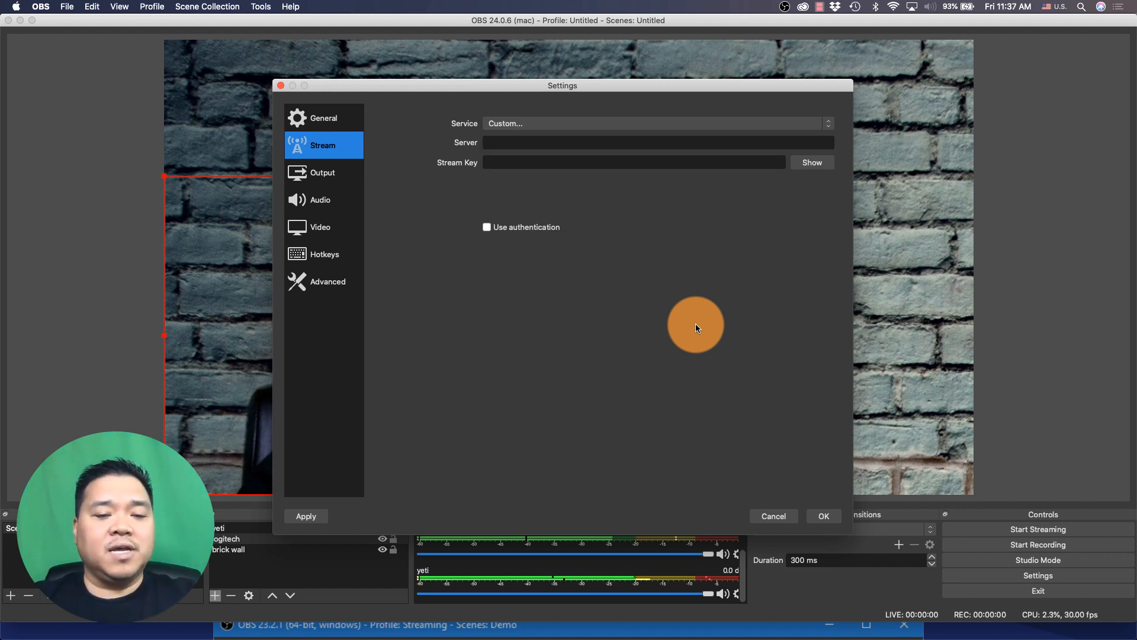
# Switch to the browser and review the Wowza Streaming Cloud product page and its plans
pyautogui.press('super+Tab')
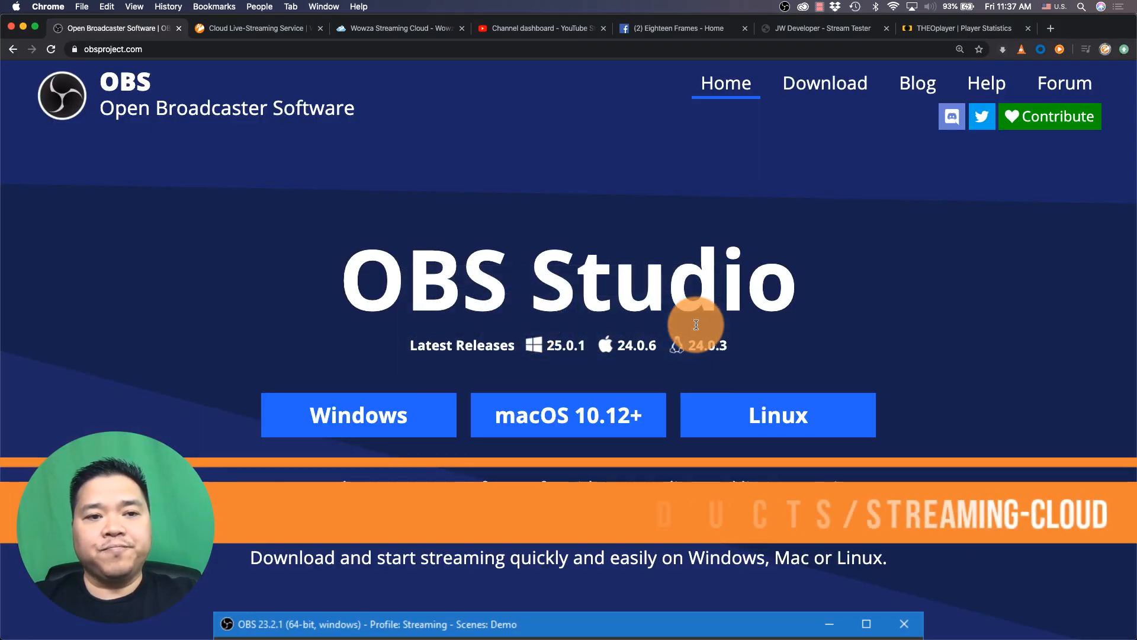
pyautogui.click(247, 28)
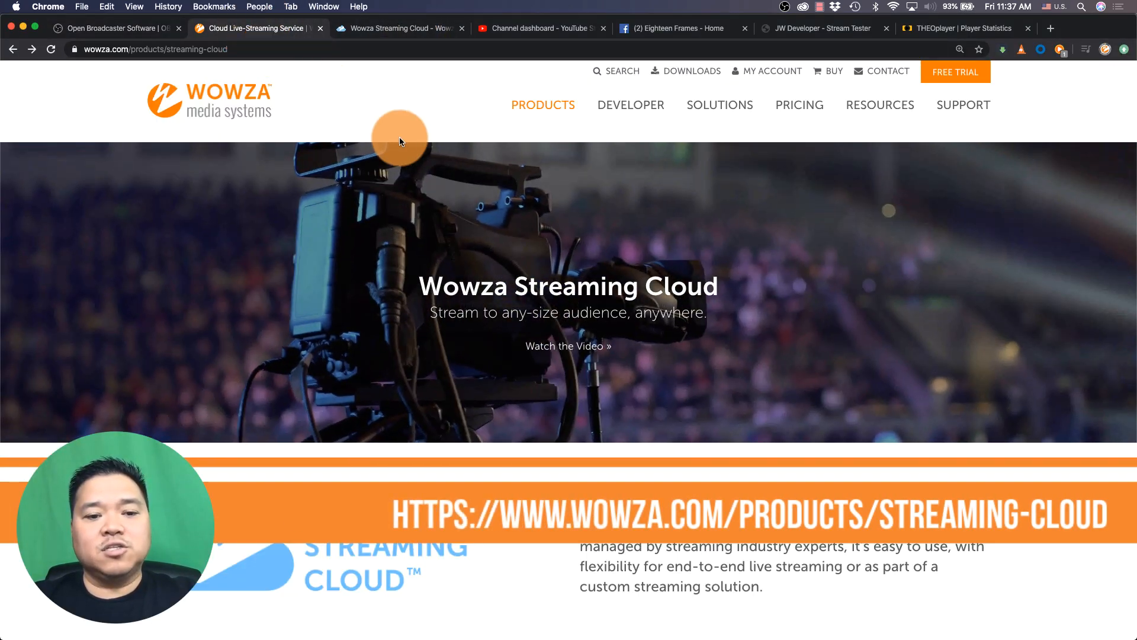
pyautogui.scroll(-5, 399, 137)
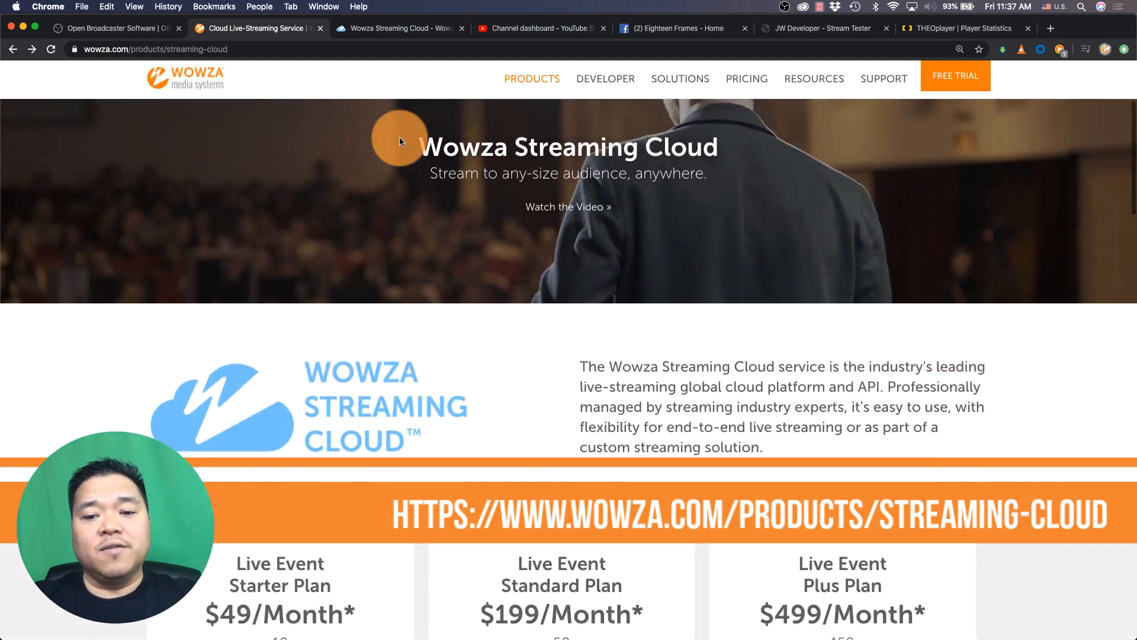
pyautogui.scroll(-5, 399, 137)
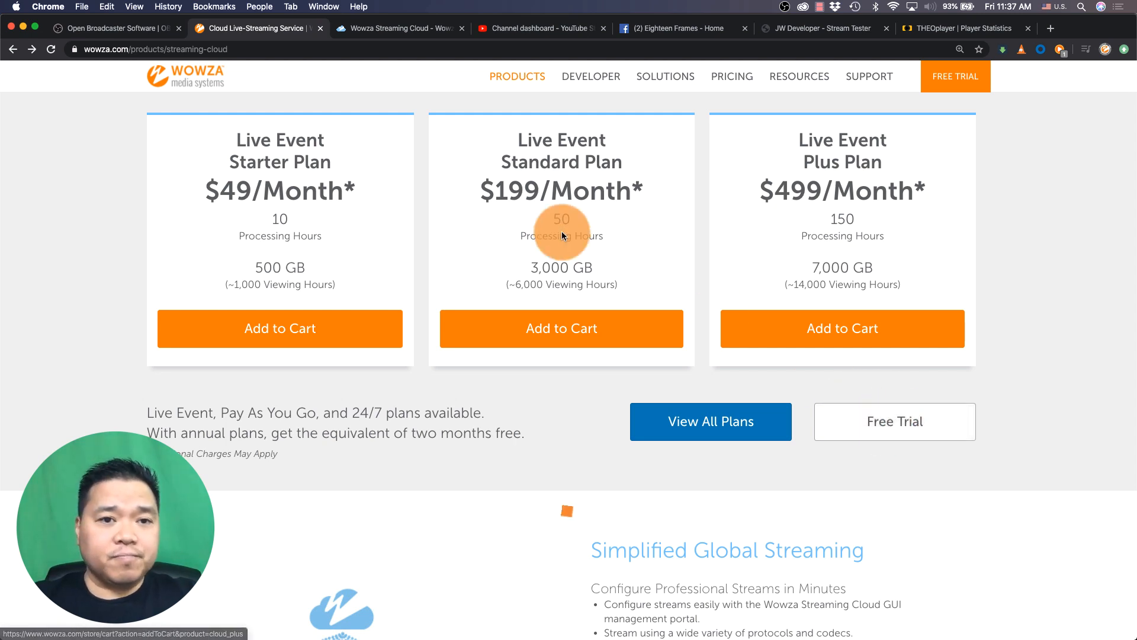
# In Wowza Streaming Cloud, start adding a new live stream named Home Setup
pyautogui.click(386, 30)
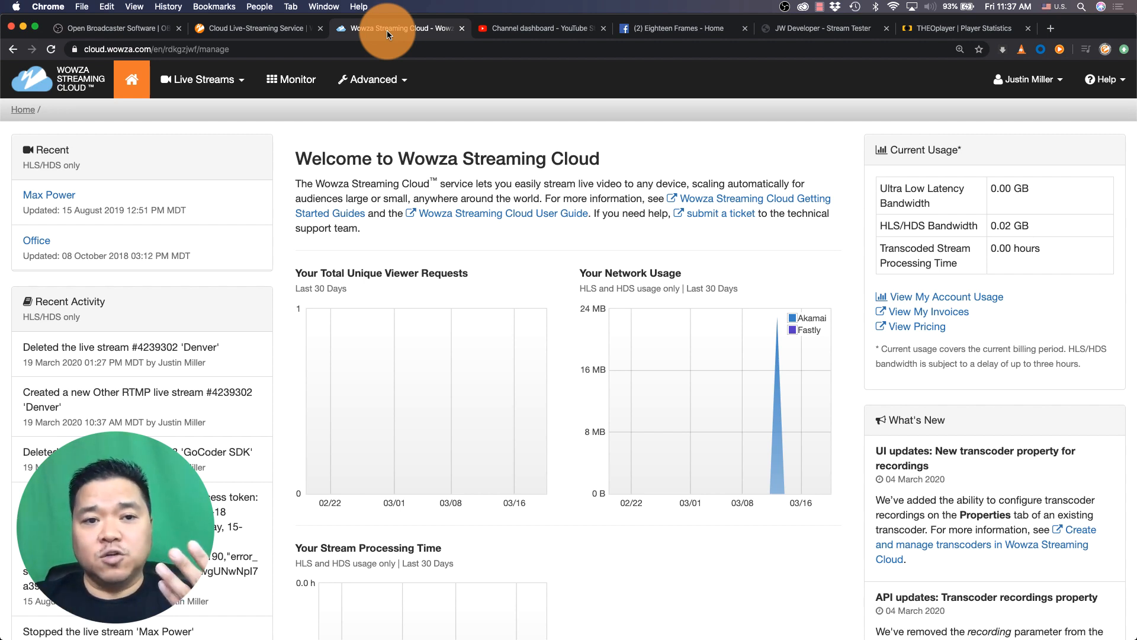
pyautogui.click(234, 87)
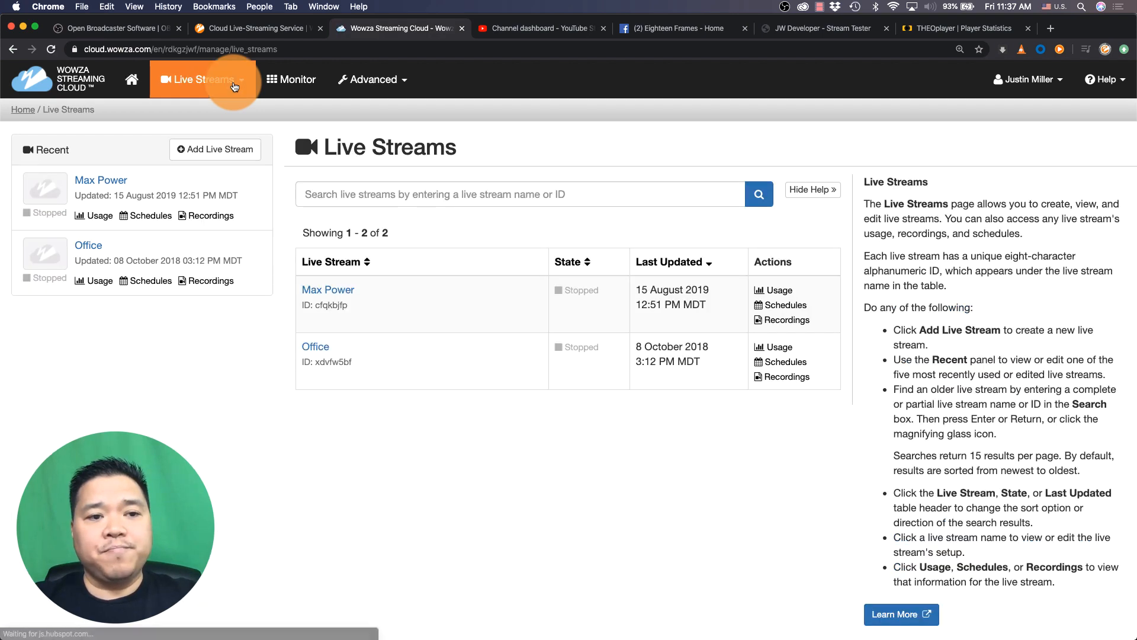
pyautogui.click(219, 155)
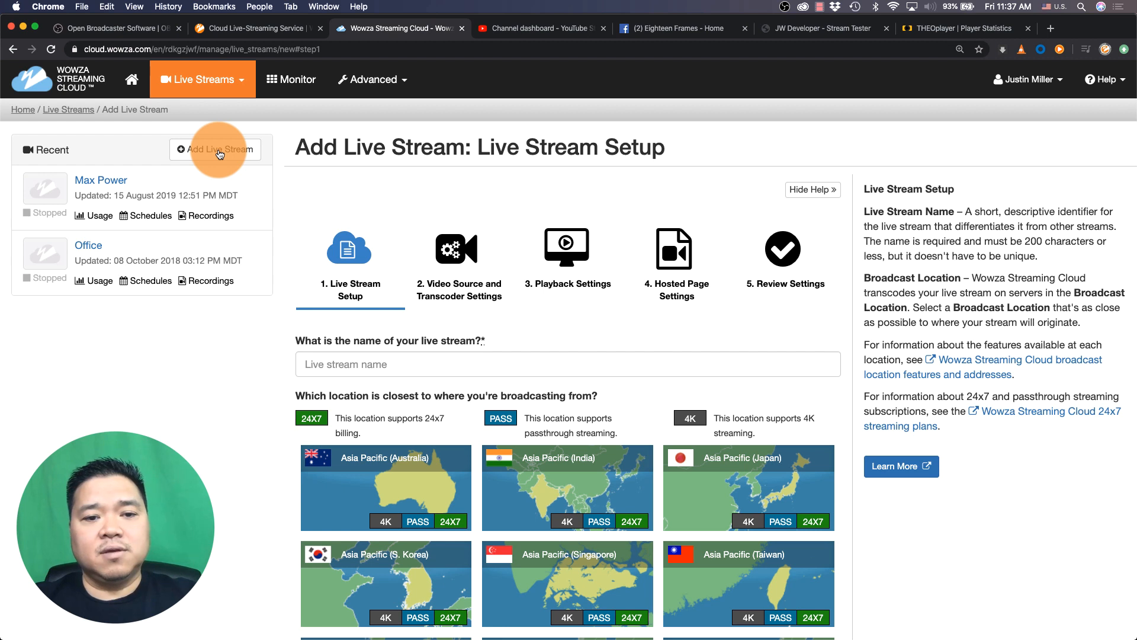
pyautogui.click(352, 358)
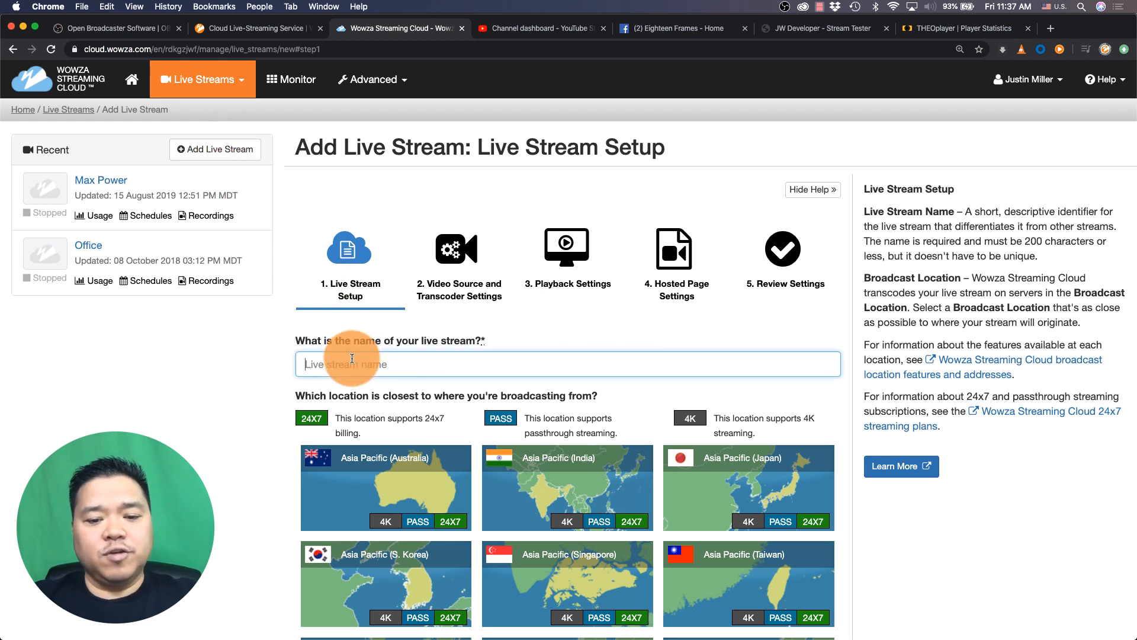
pyautogui.write('Home ')
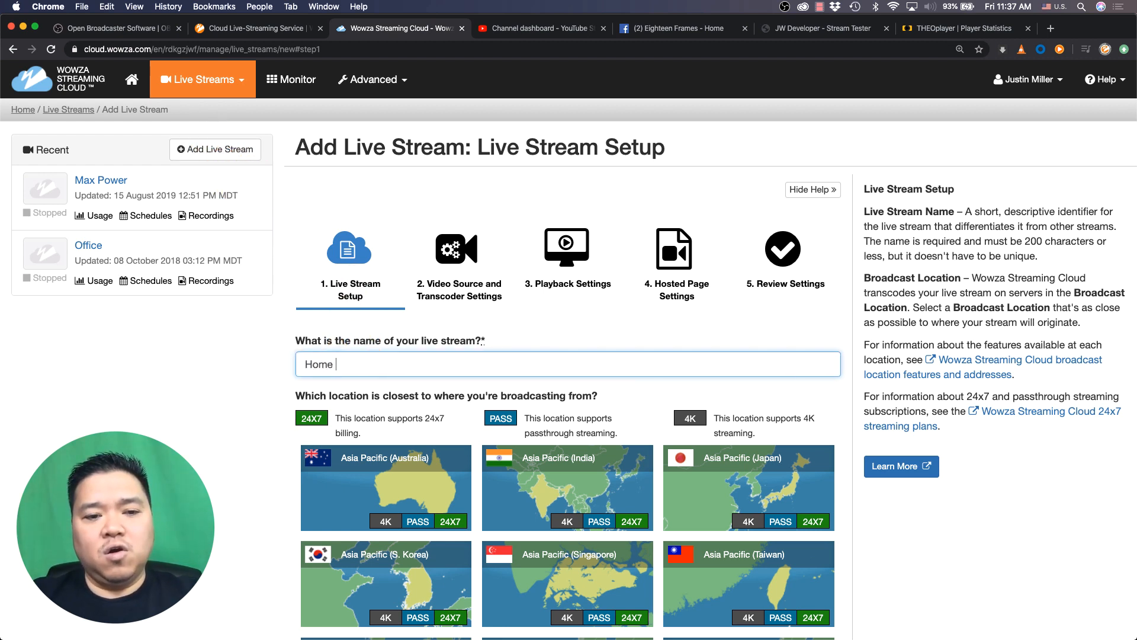
pyautogui.write('Setu')
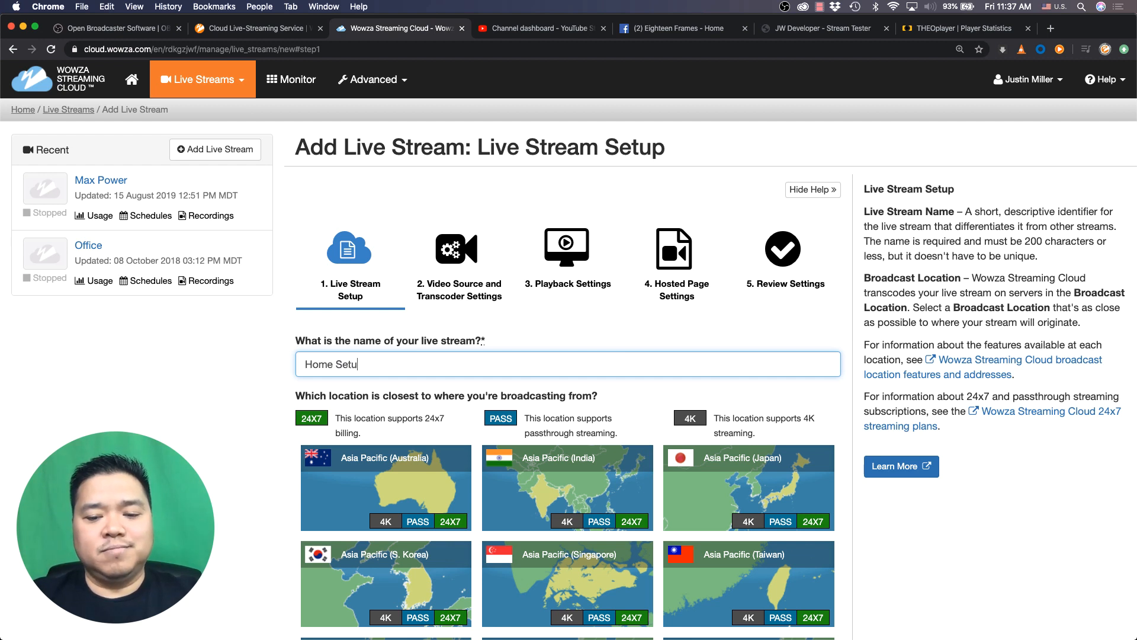
pyautogui.write('p')
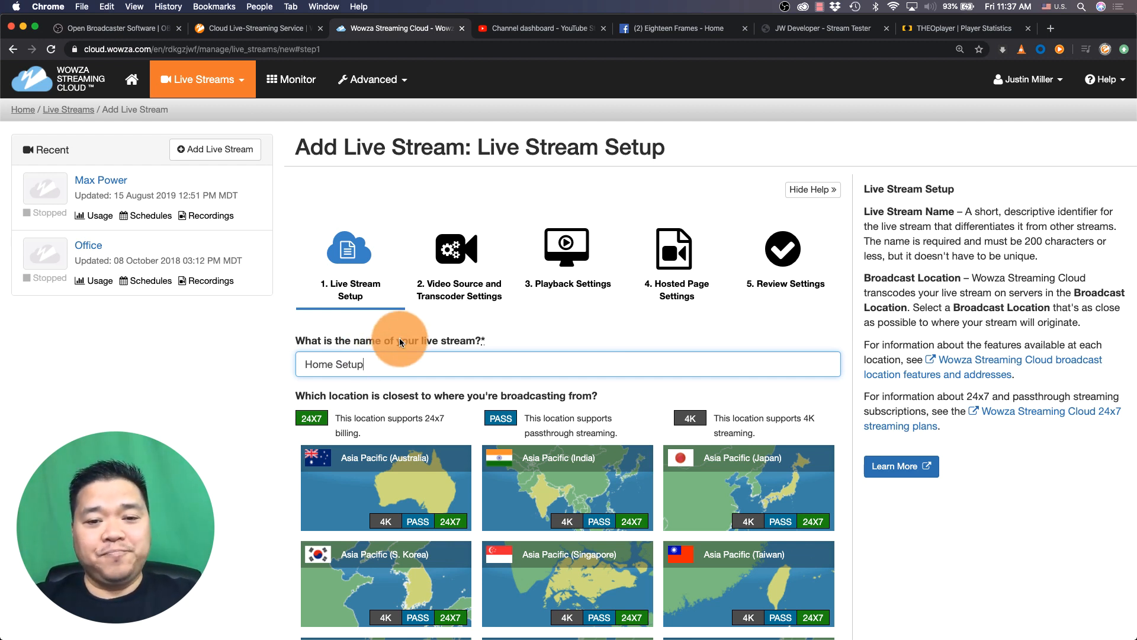
# Choose US West (California) as the live stream's broadcast location
pyautogui.scroll(-5, 399, 341)
pyautogui.scroll(-5, 399, 341)
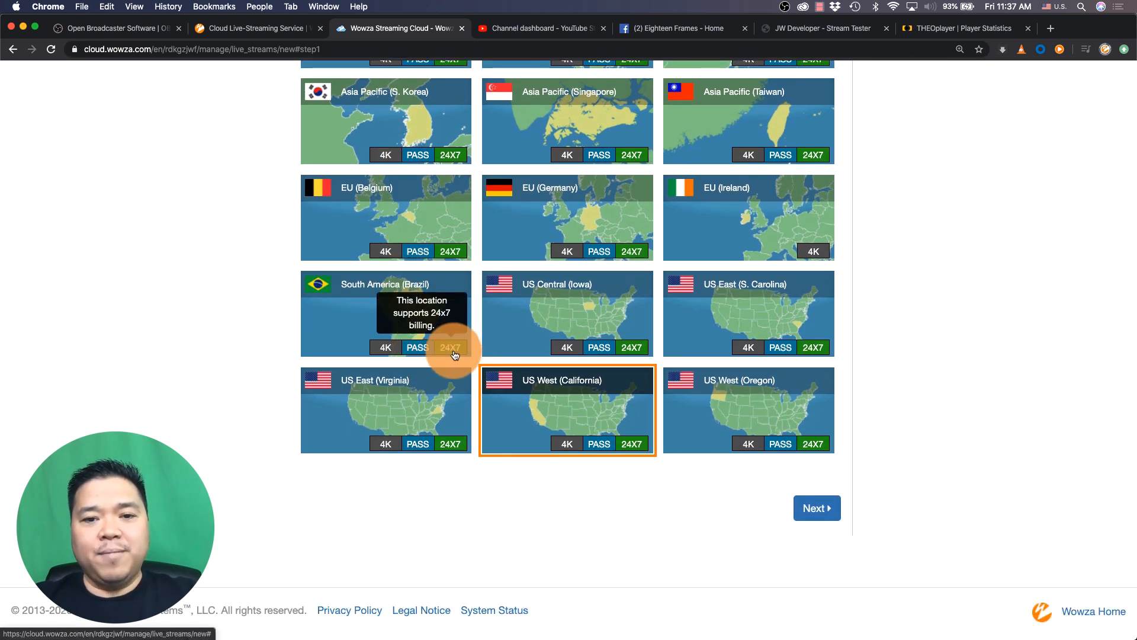
pyautogui.click(513, 324)
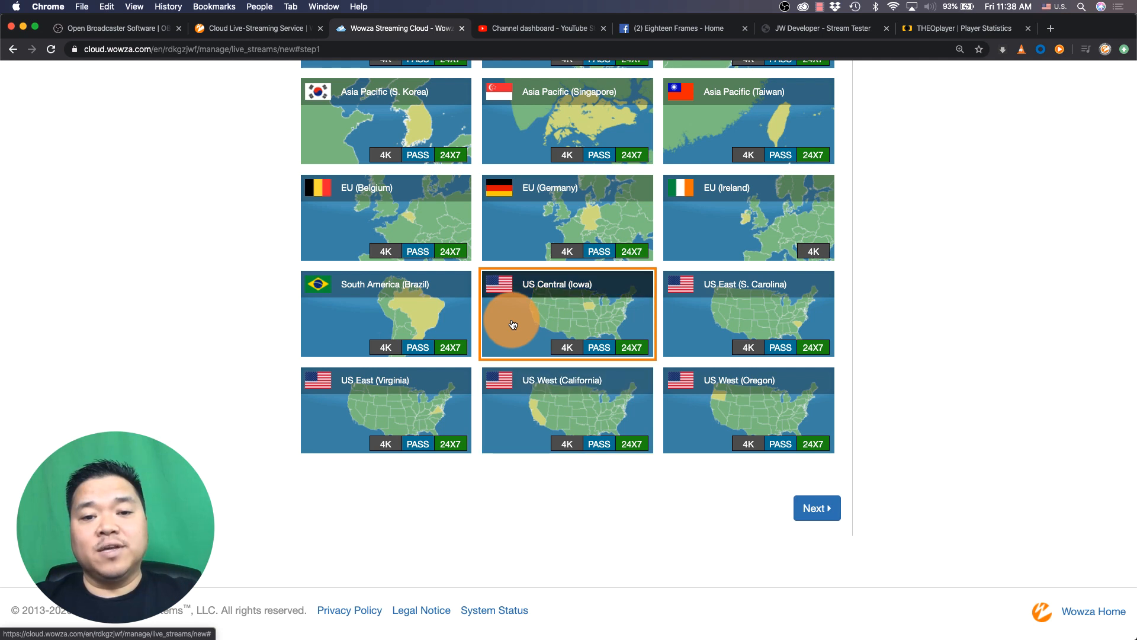
pyautogui.click(514, 395)
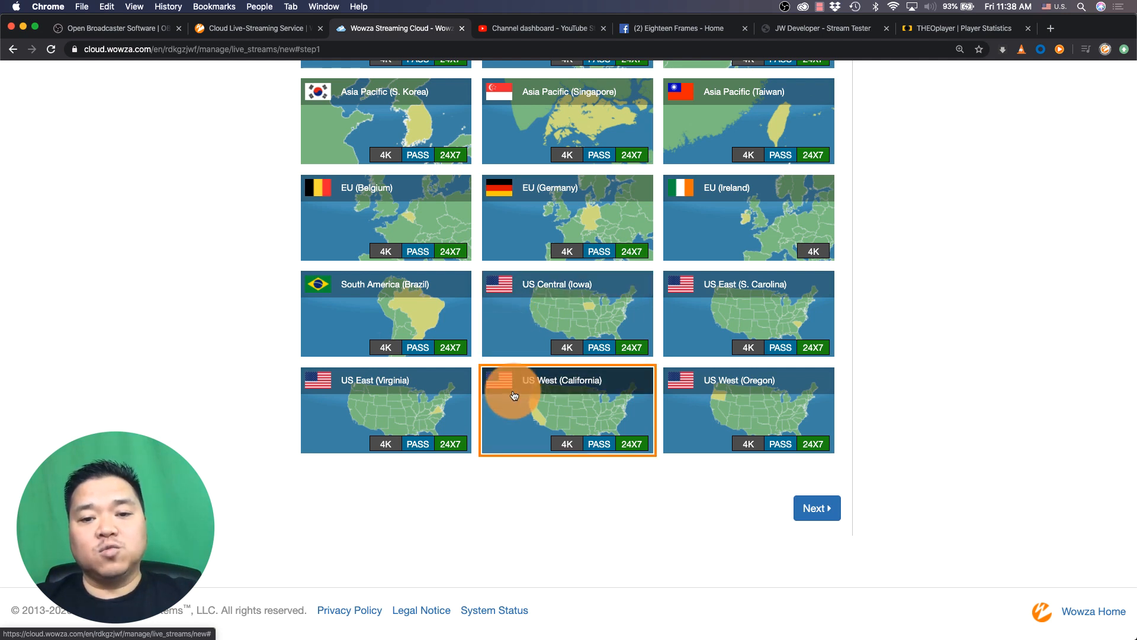
# Change the broadcast location to US Central (Iowa) and continue to the video source settings
pyautogui.click(569, 327)
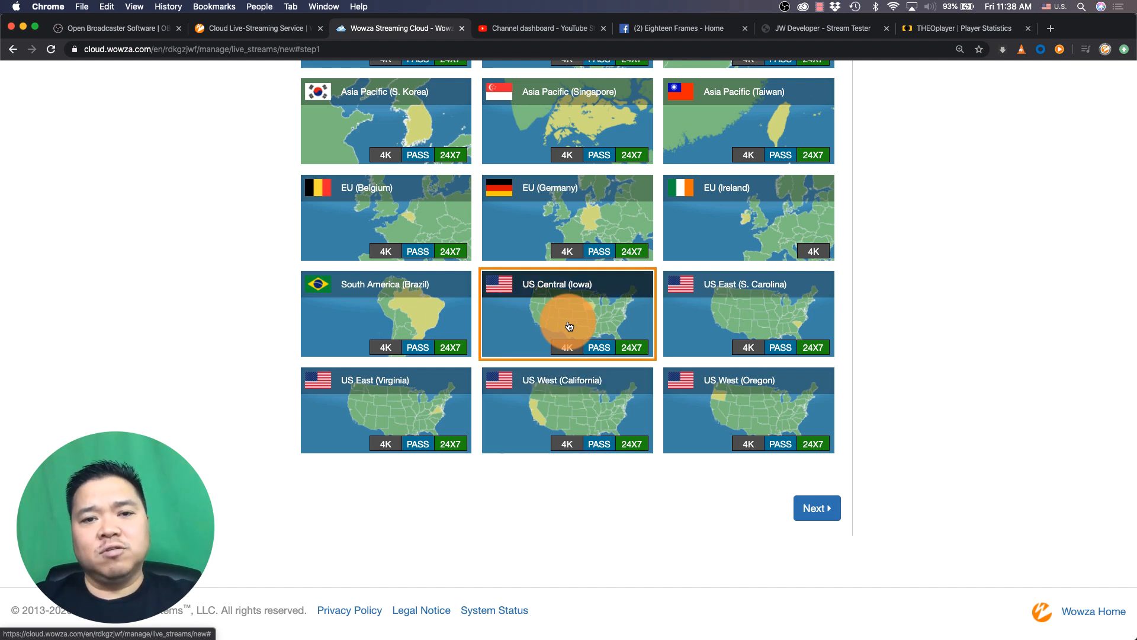
pyautogui.click(808, 511)
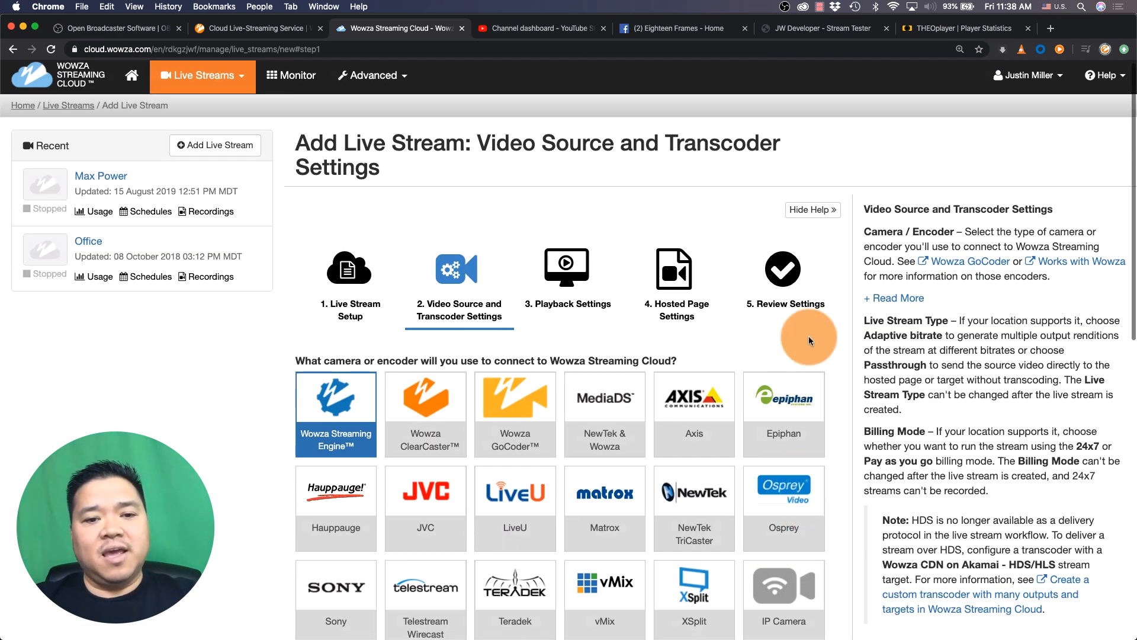
# Choose Other RTMP as the camera or encoder that connects to Wowza Streaming Cloud
pyautogui.scroll(-3, 808, 336)
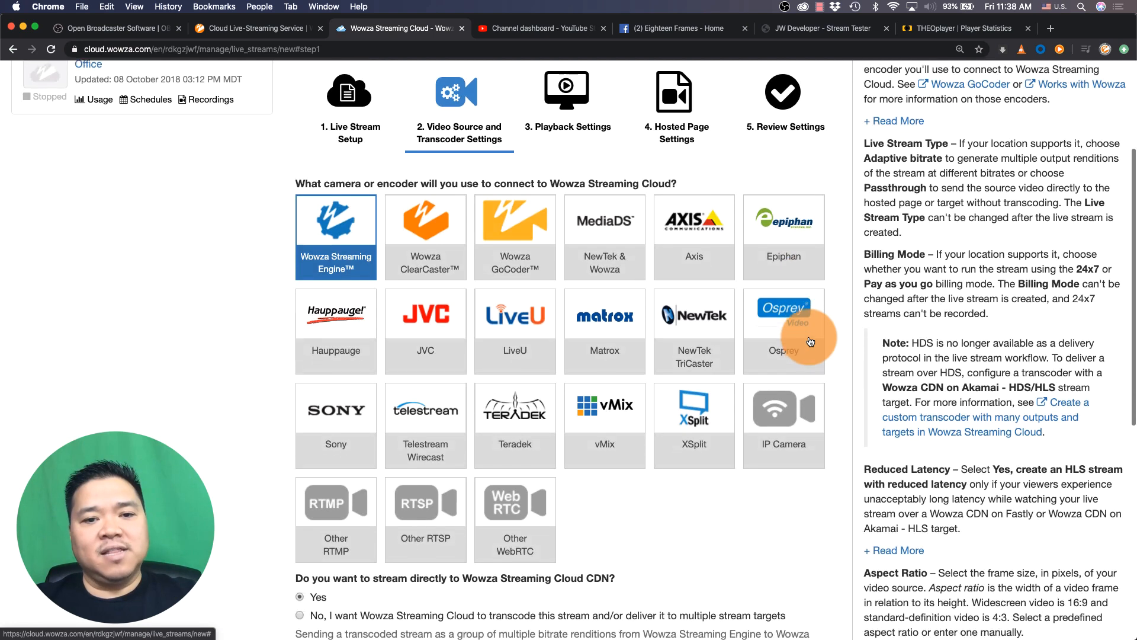
pyautogui.scroll(-2, 810, 341)
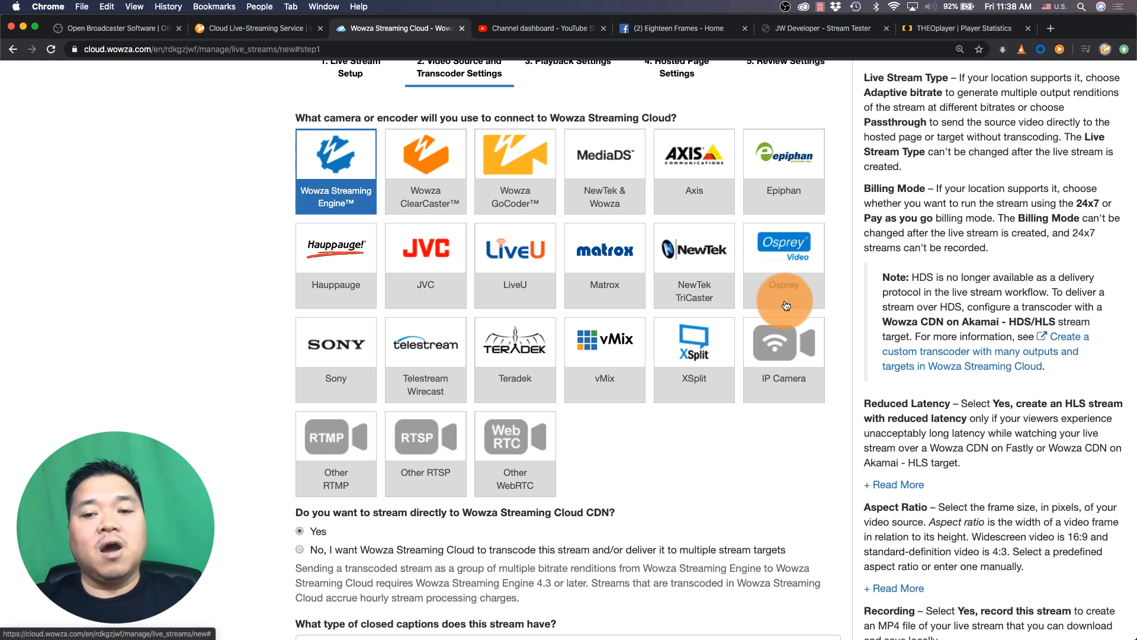
pyautogui.click(784, 364)
pyautogui.scroll(-3, 785, 364)
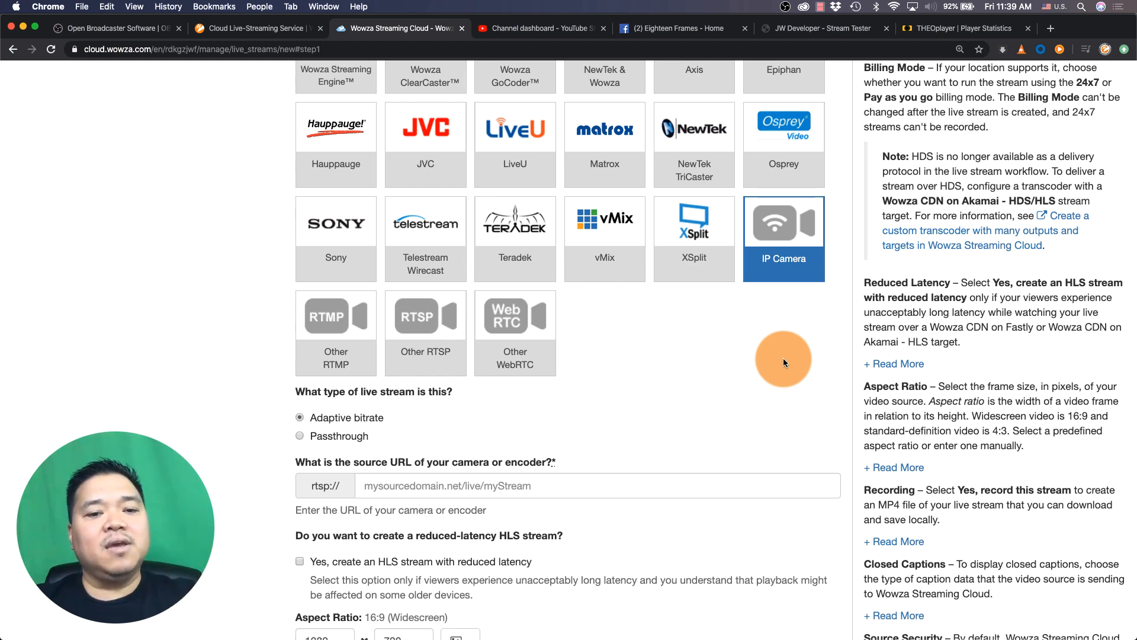
pyautogui.click(335, 336)
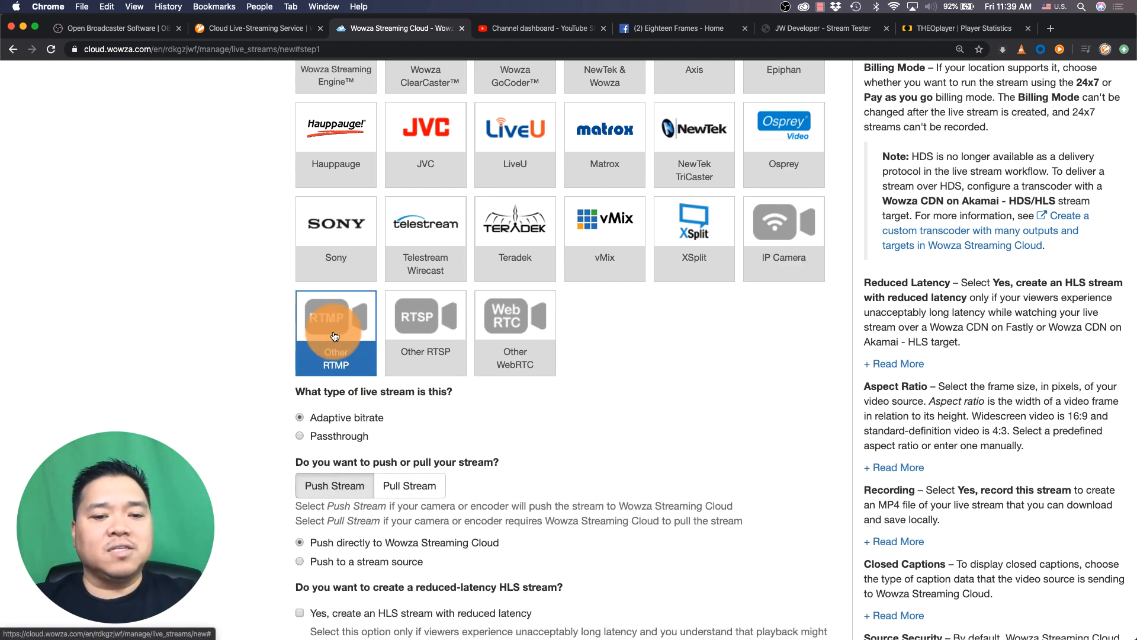
pyautogui.scroll(-2, 601, 319)
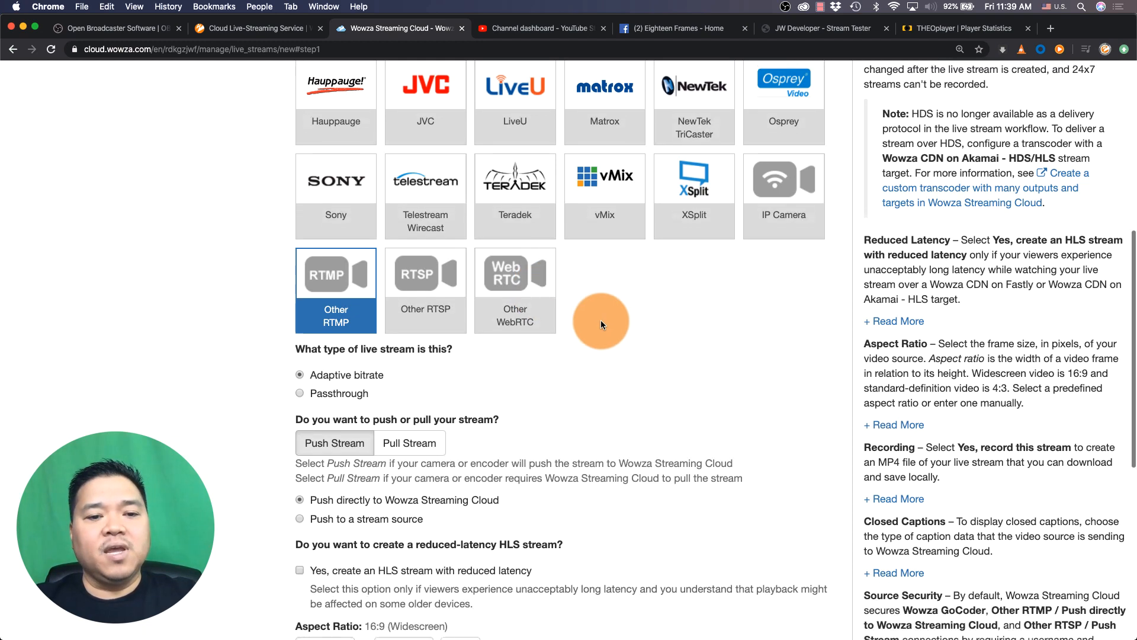
pyautogui.scroll(-1, 601, 325)
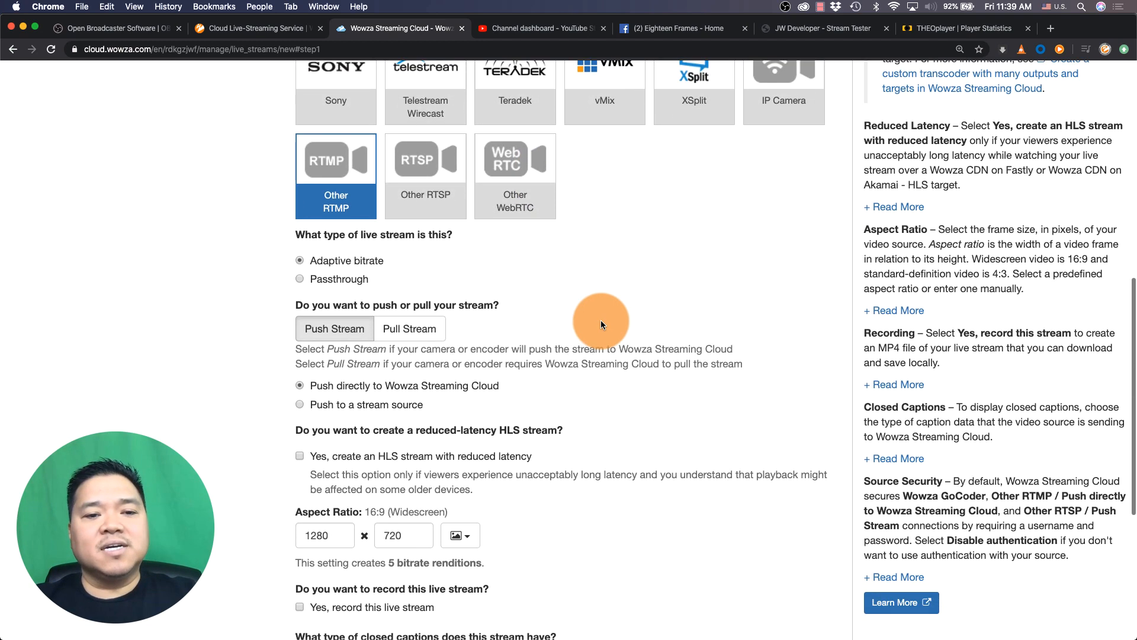
pyautogui.click(365, 281)
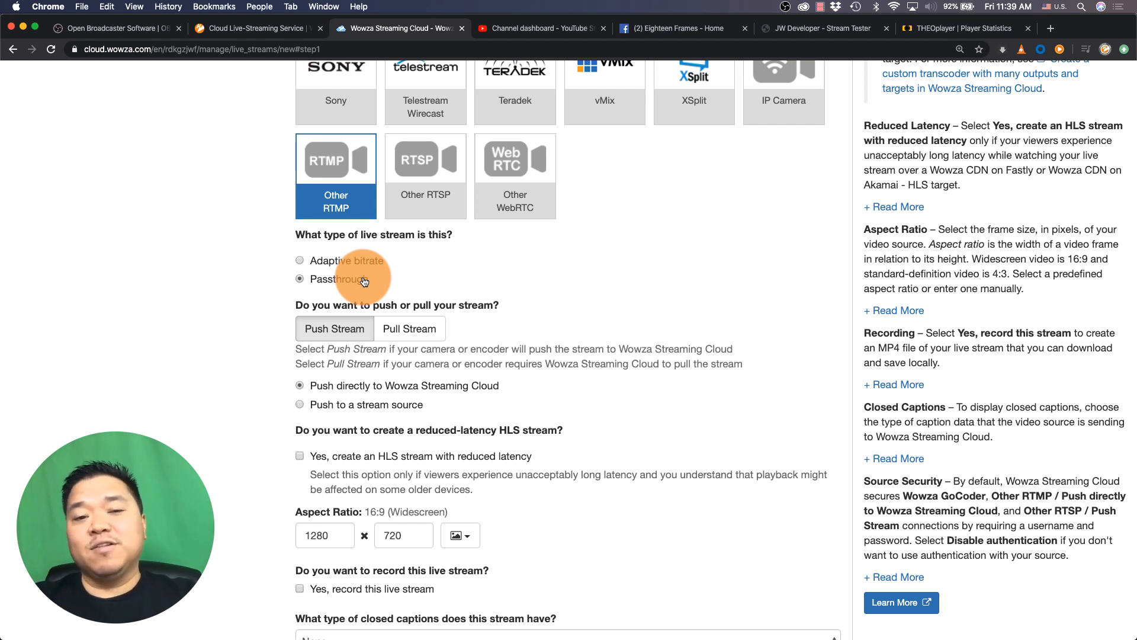
pyautogui.click(366, 266)
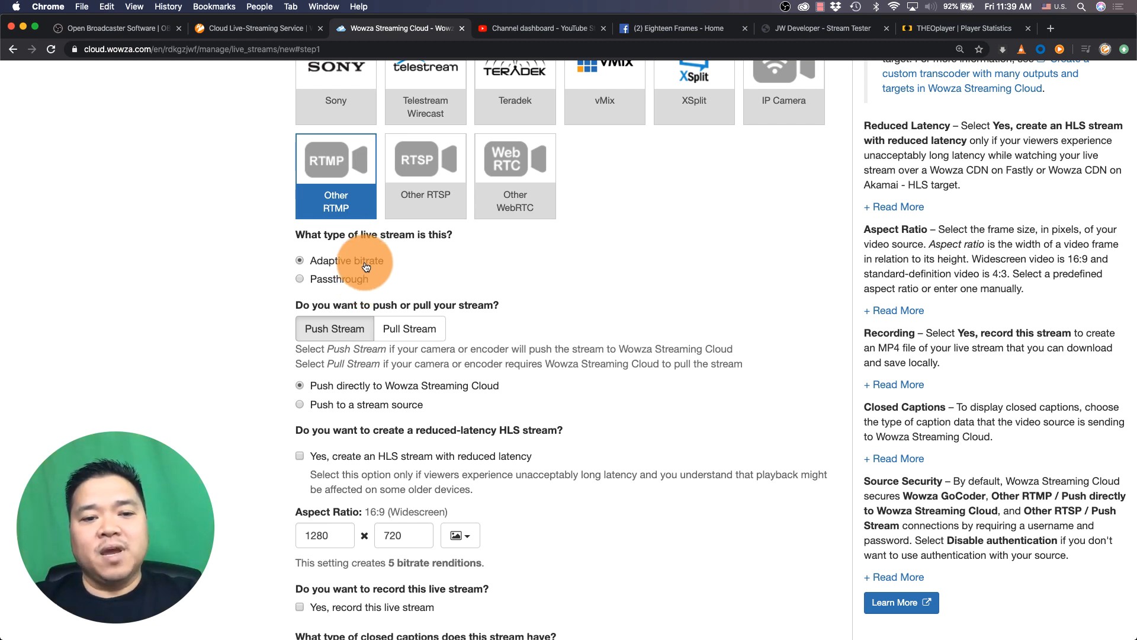
# Enable recording of the live stream, keeping the 1280 x 720 aspect ratio
pyautogui.scroll(-2, 470, 272)
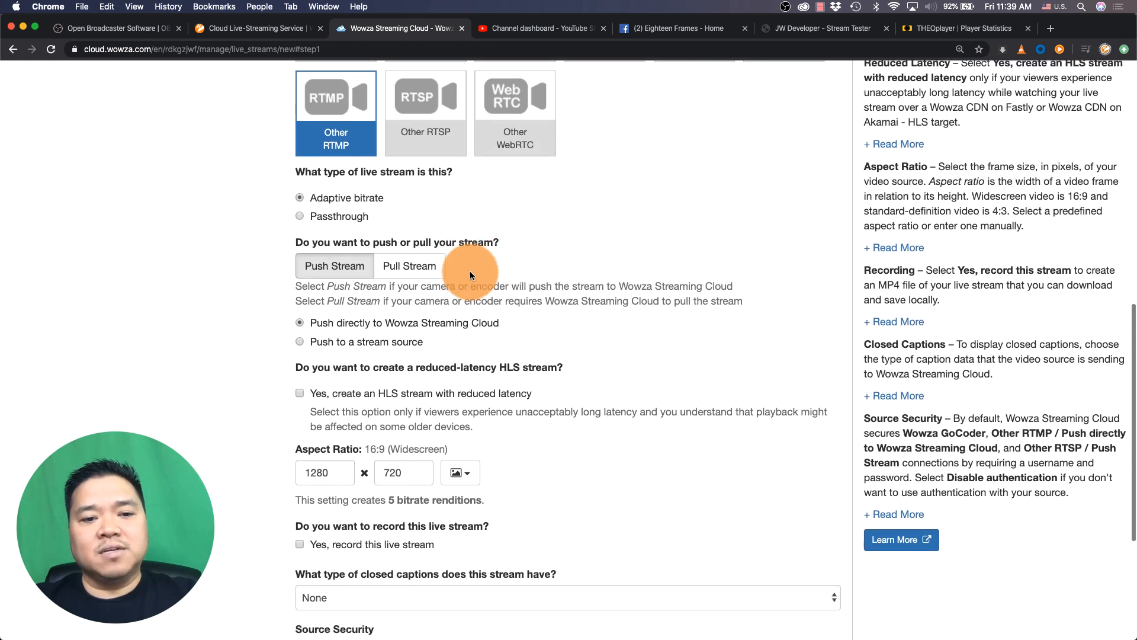
pyautogui.scroll(-3, 397, 310)
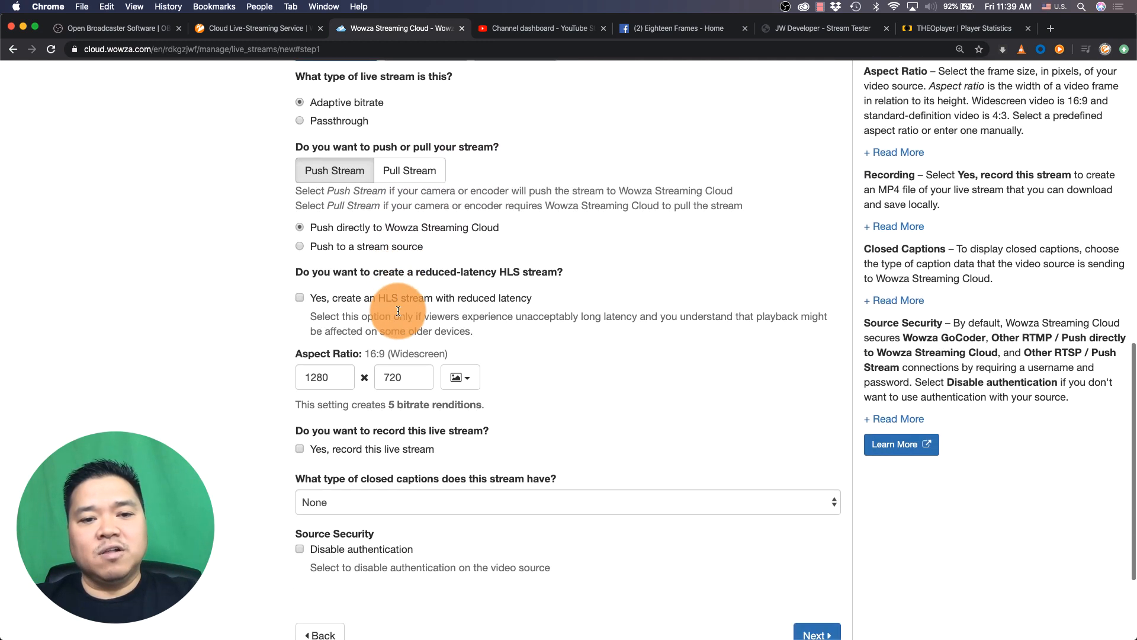
pyautogui.scroll(-3, 397, 310)
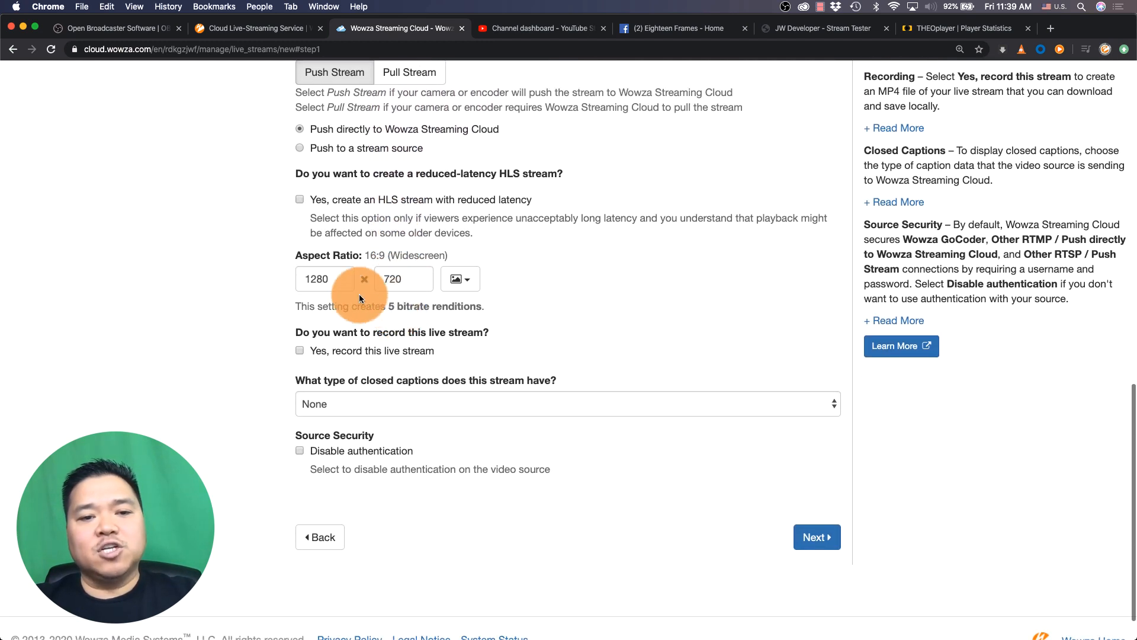
pyautogui.click(472, 278)
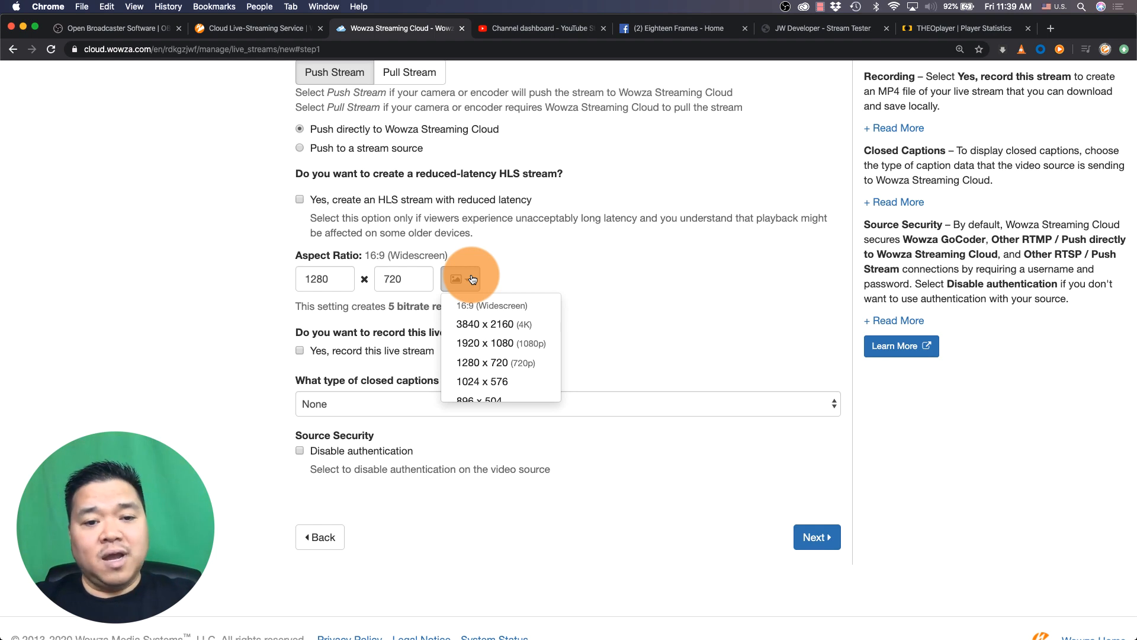
pyautogui.click(540, 270)
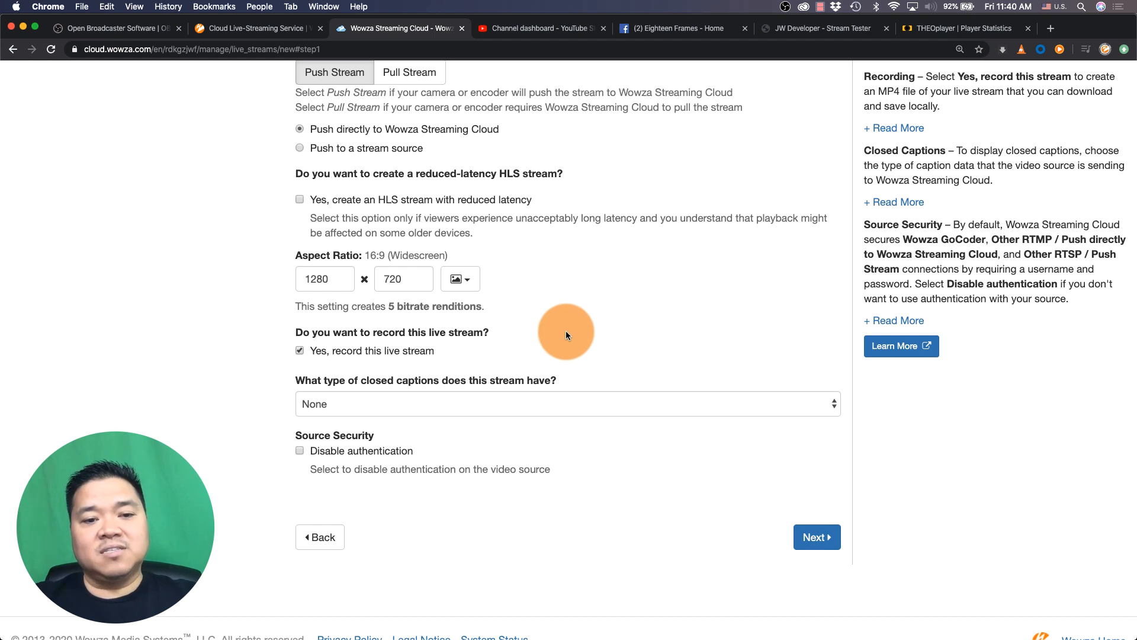
# Disable authentication on the video source and proceed to the playback settings
pyautogui.scroll(-2, 566, 334)
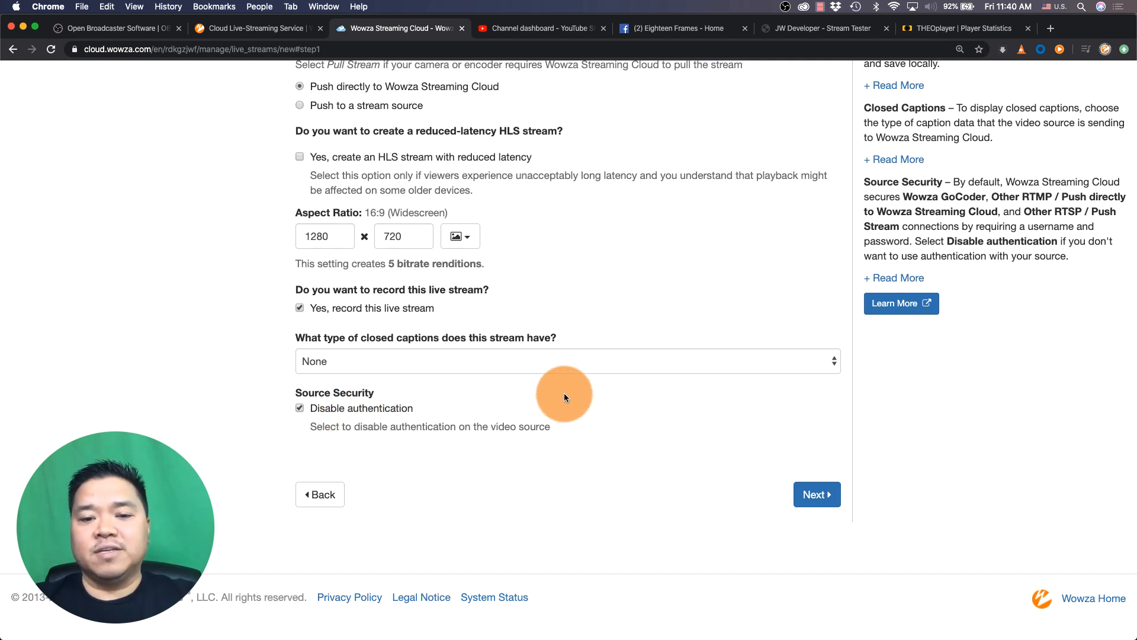
pyautogui.click(822, 494)
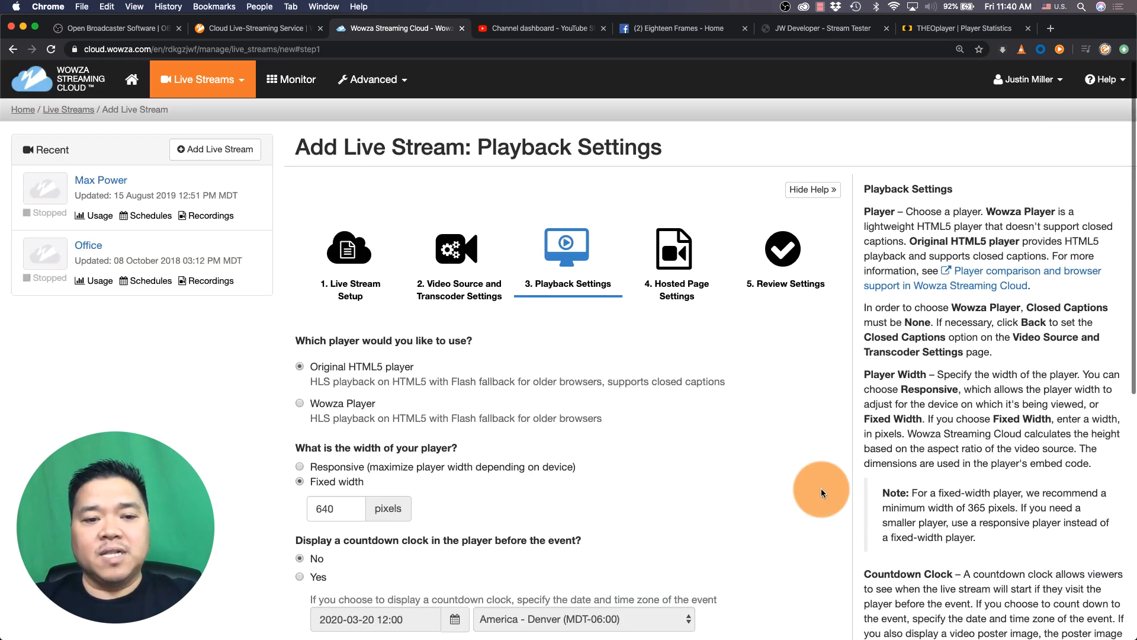
# Set the player width to Responsive and continue to the hosted page settings
pyautogui.scroll(-3, 821, 492)
pyautogui.scroll(-2, 821, 490)
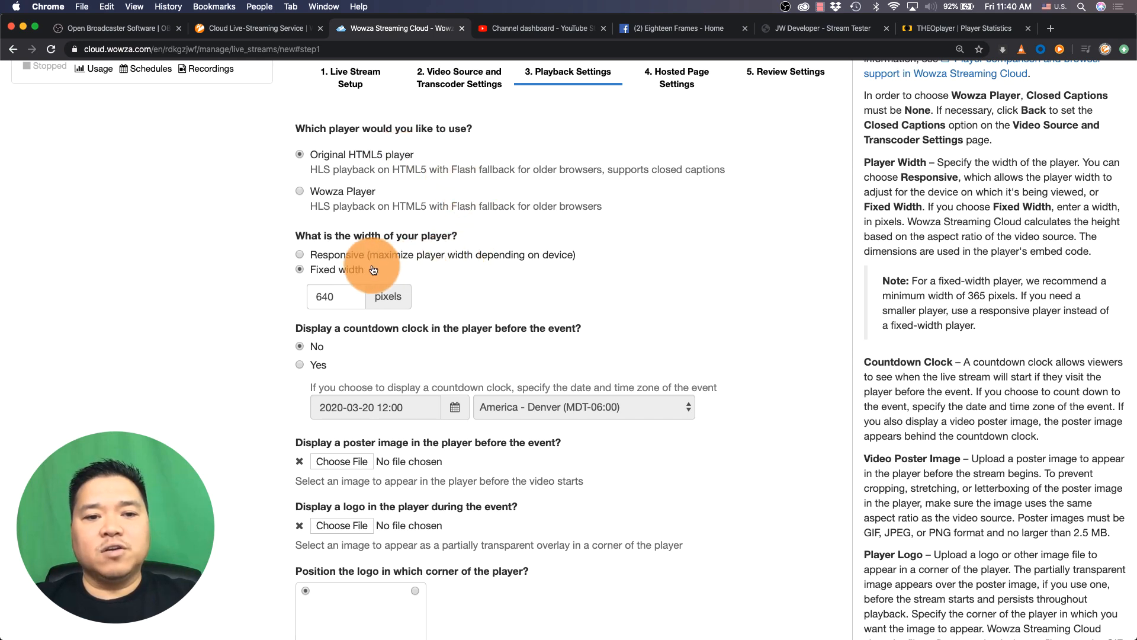
pyautogui.click(351, 262)
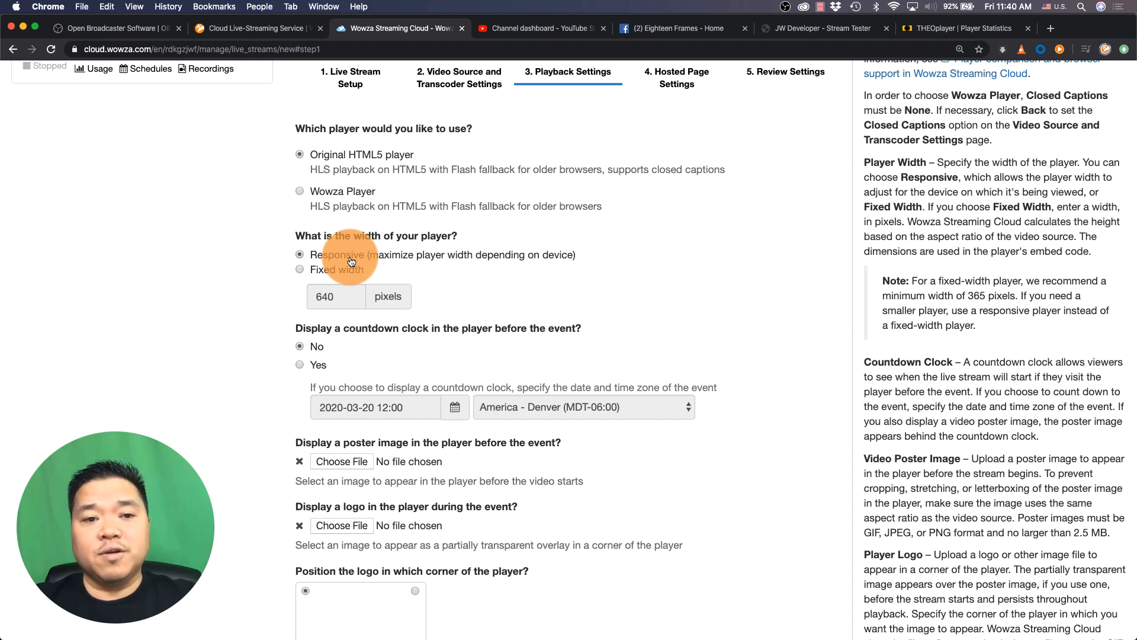
pyautogui.scroll(-5, 351, 261)
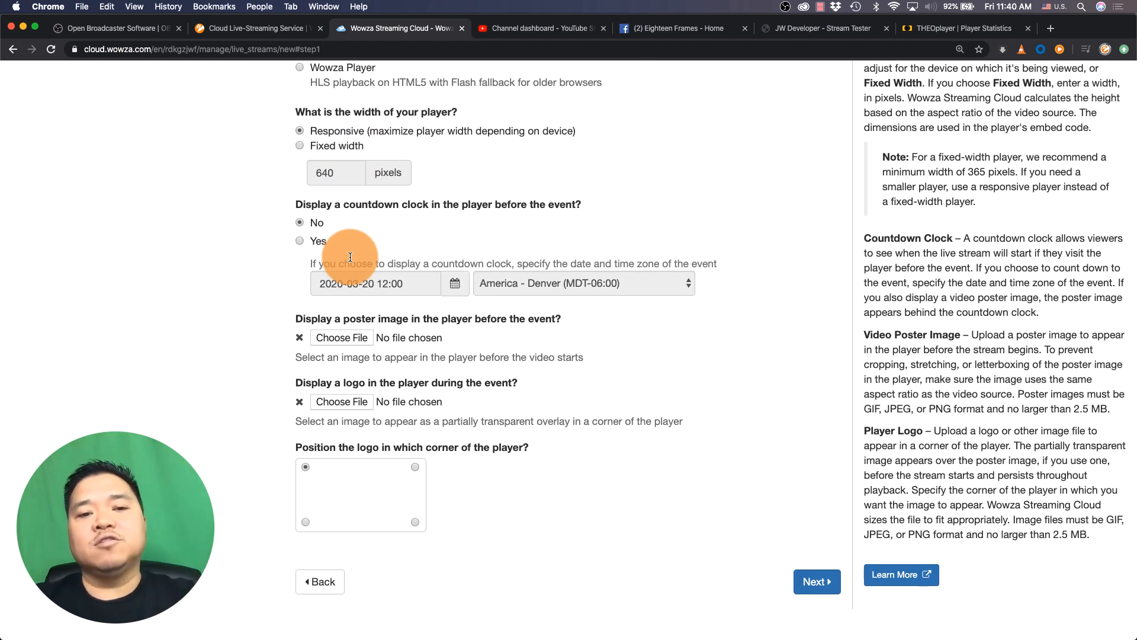
pyautogui.scroll(-3, 369, 231)
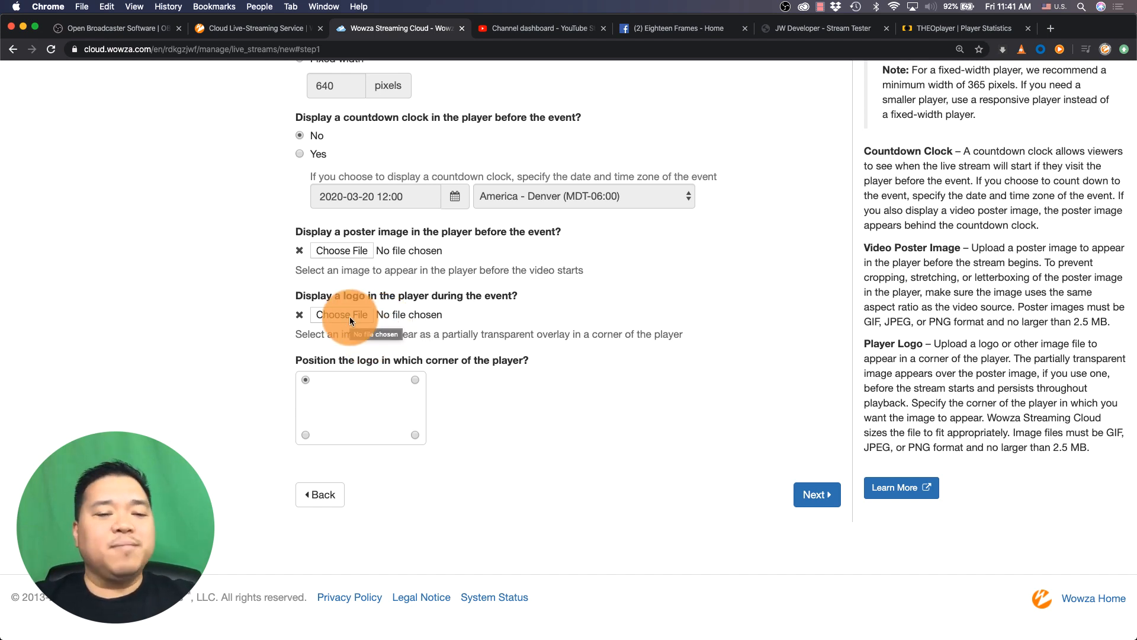
pyautogui.click(816, 494)
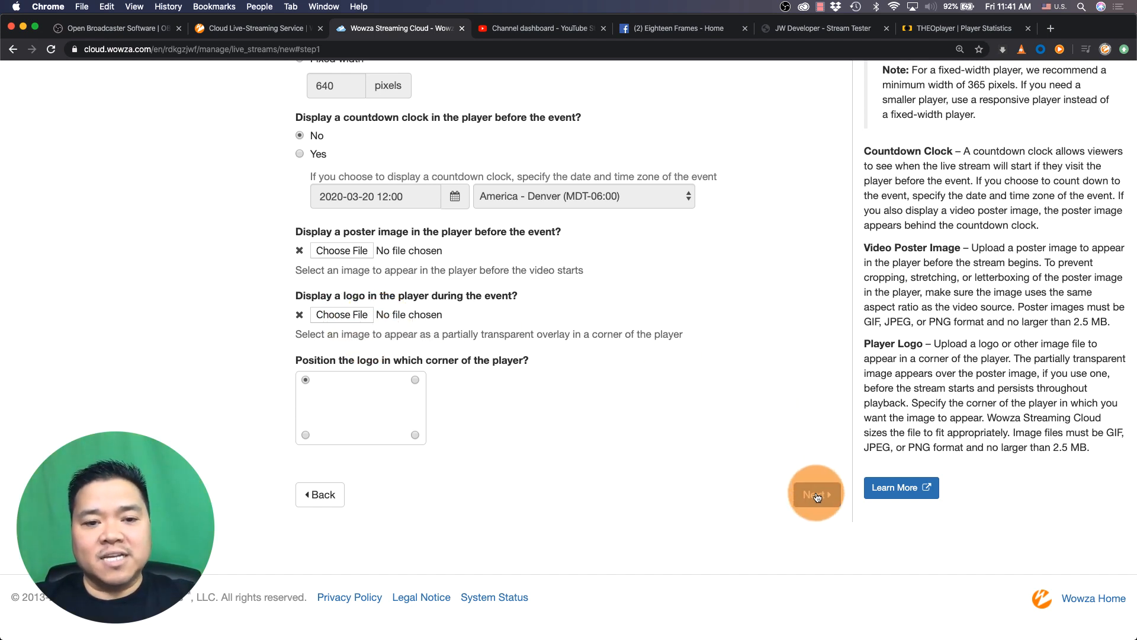
# Choose not to have Wowza host a playback webpage and continue to the review
pyautogui.scroll(-5, 801, 361)
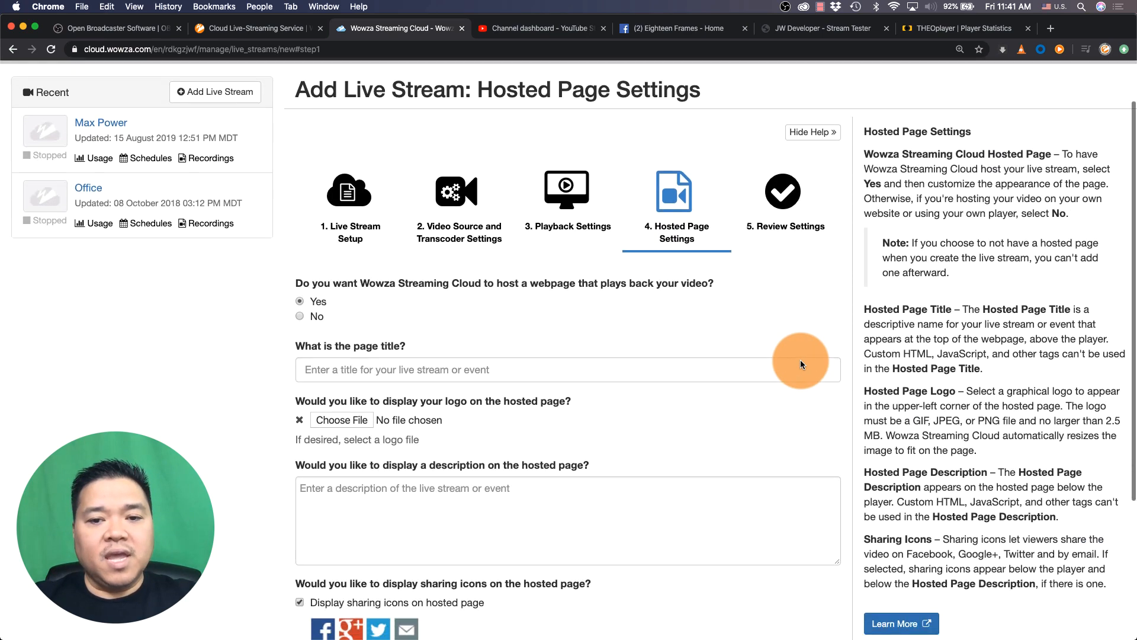
pyautogui.scroll(-1, 801, 363)
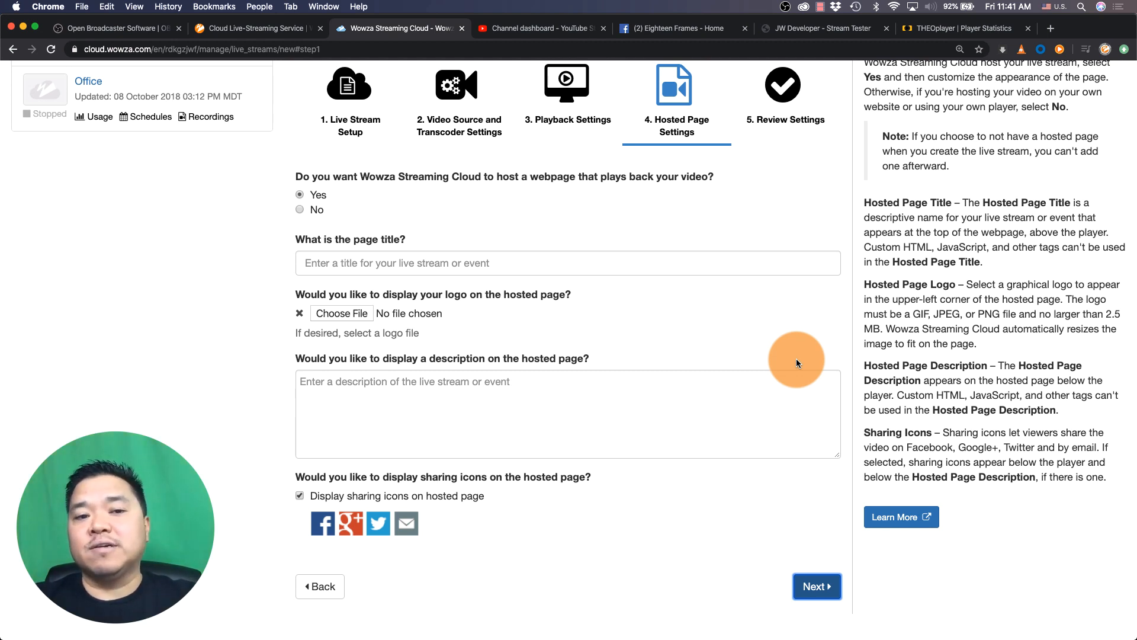
pyautogui.click(300, 210)
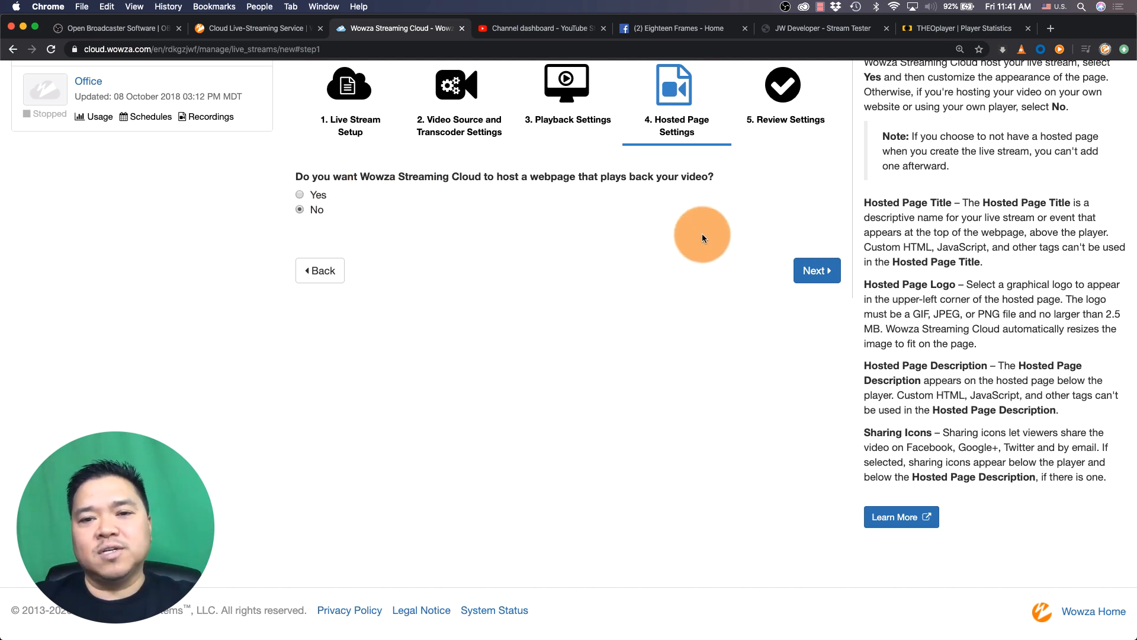
pyautogui.click(813, 282)
# Review the live stream settings and finish creating the live stream
pyautogui.scroll(-5, 812, 275)
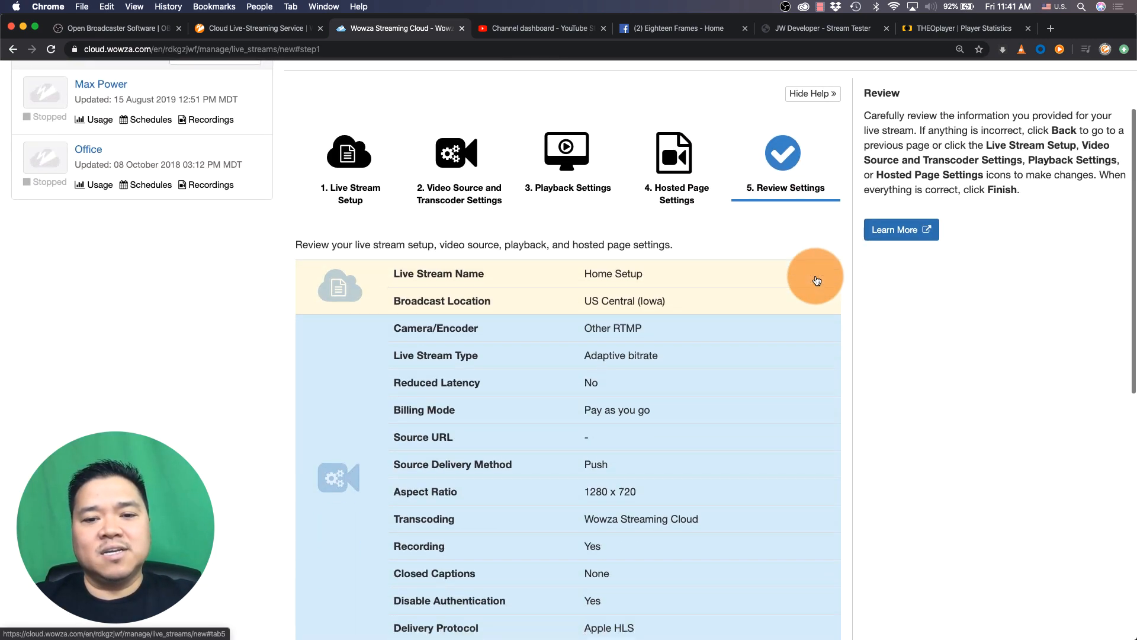
pyautogui.scroll(-6, 815, 275)
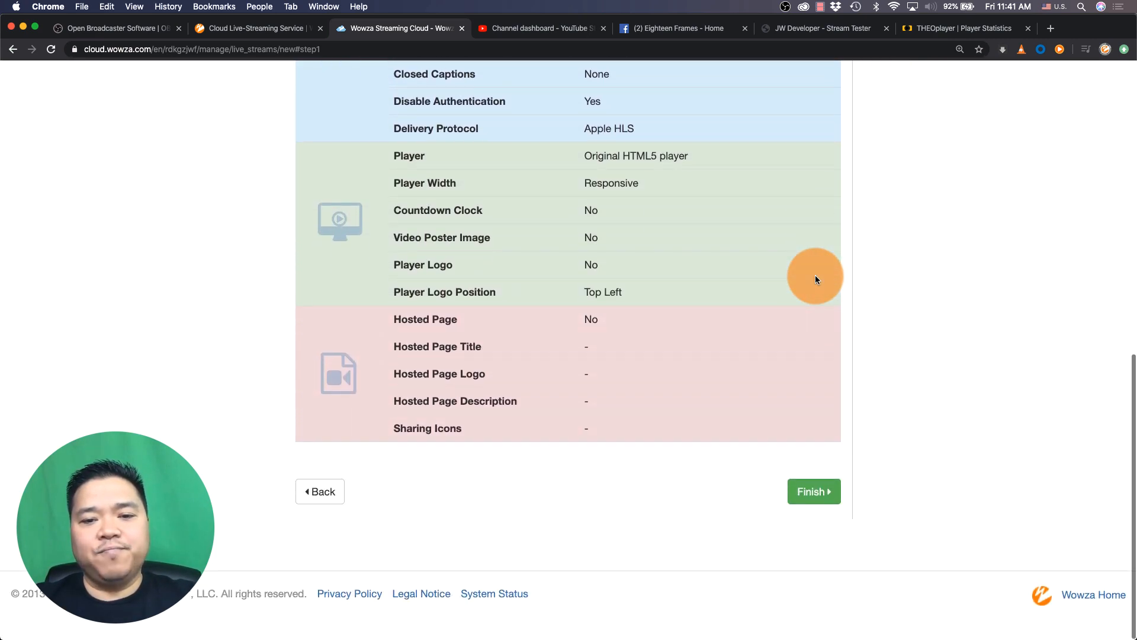
pyautogui.click(806, 498)
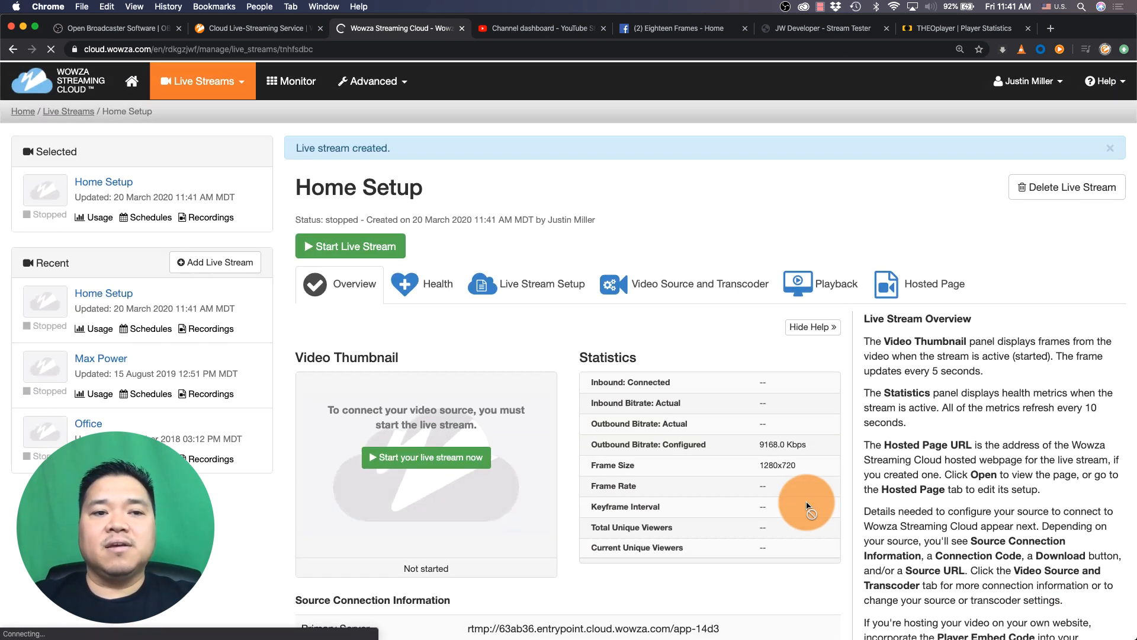
# Copy the Primary Server RTMP address from the live stream's source connection information
pyautogui.scroll(-5, 807, 505)
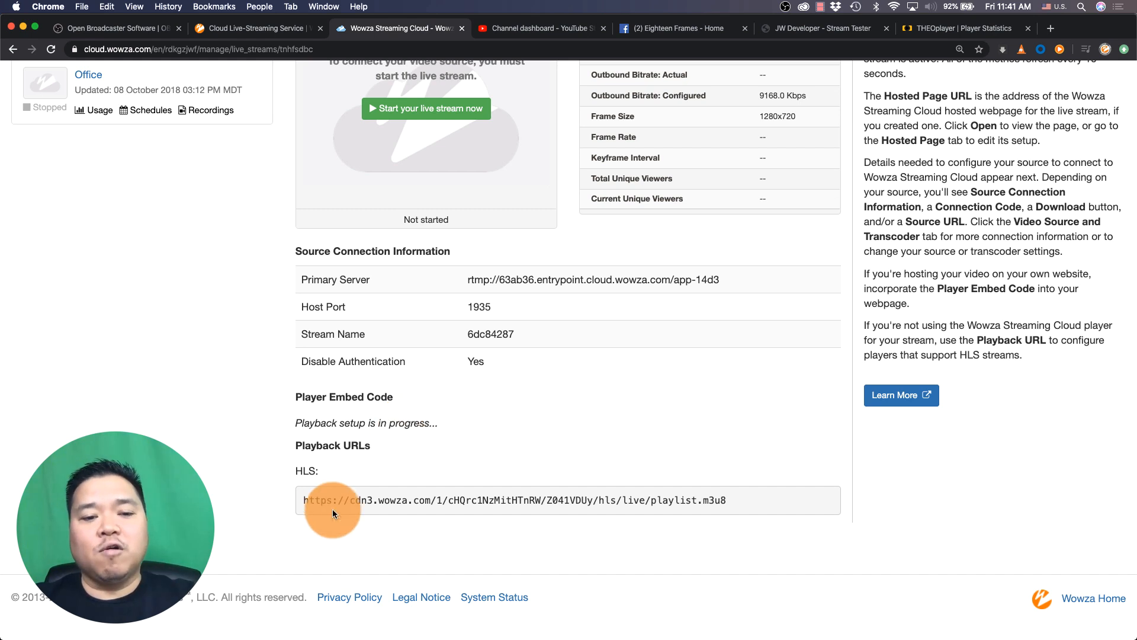
pyautogui.moveTo(300, 500); pyautogui.dragTo(742, 515)
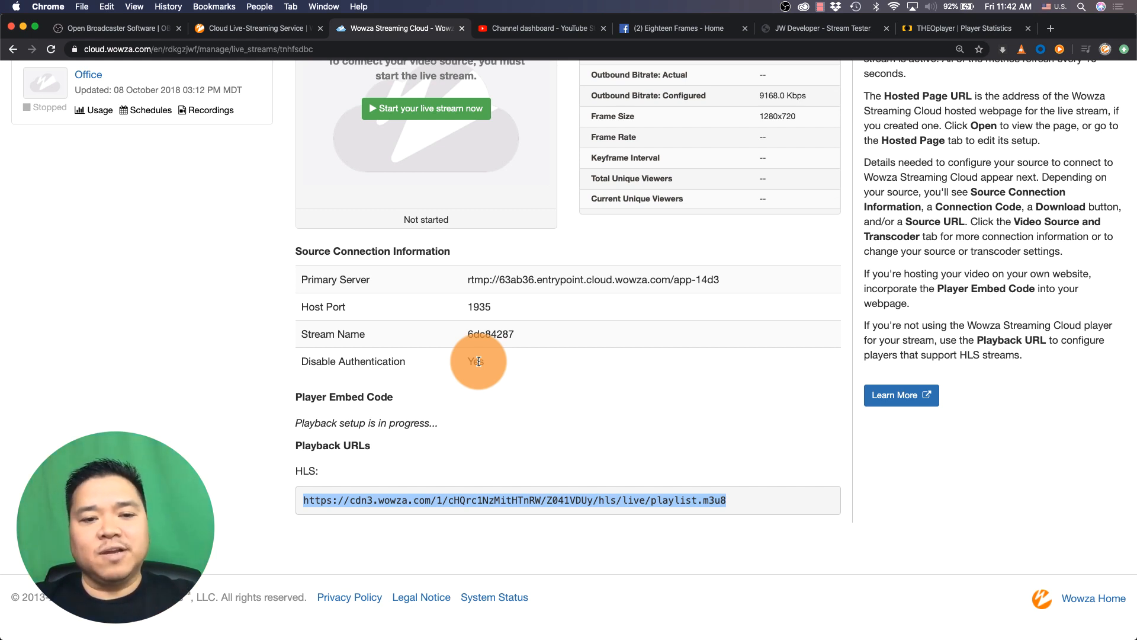
pyautogui.moveTo(468, 279); pyautogui.dragTo(715, 280)
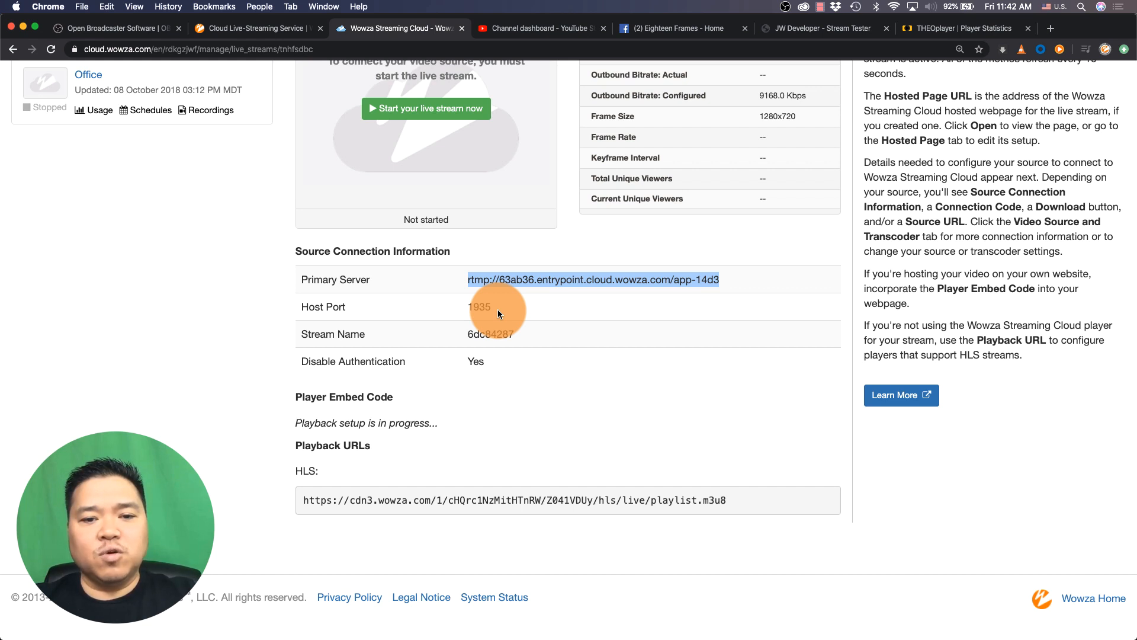
# Paste the primary server address into the OBS stream Server field and return to the browser
pyautogui.press('super+Tab')
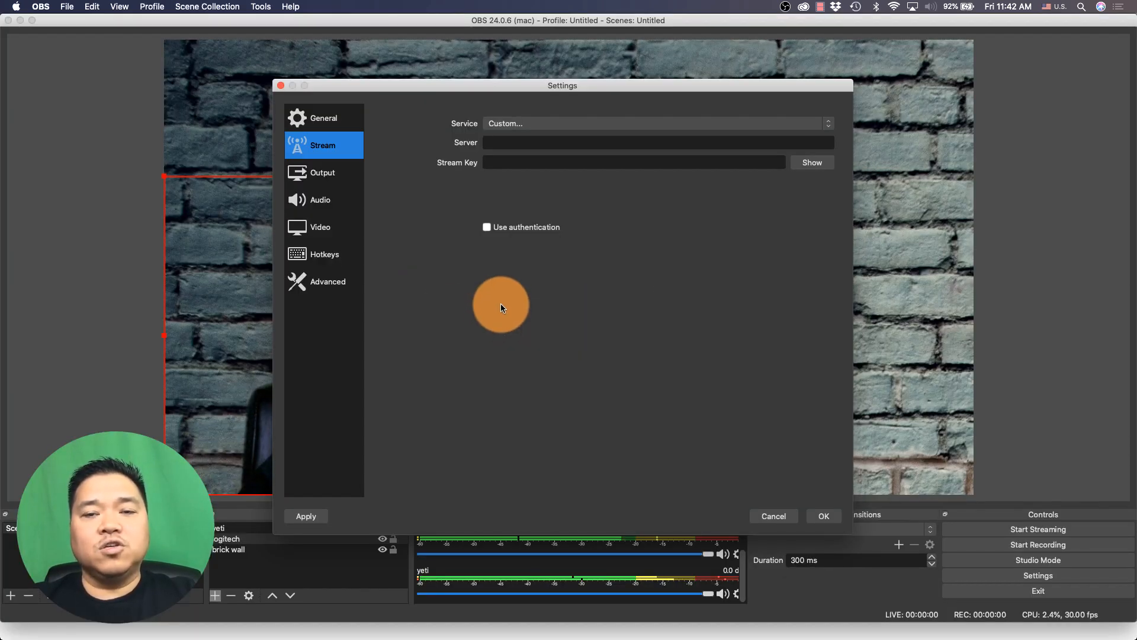
pyautogui.click(535, 146)
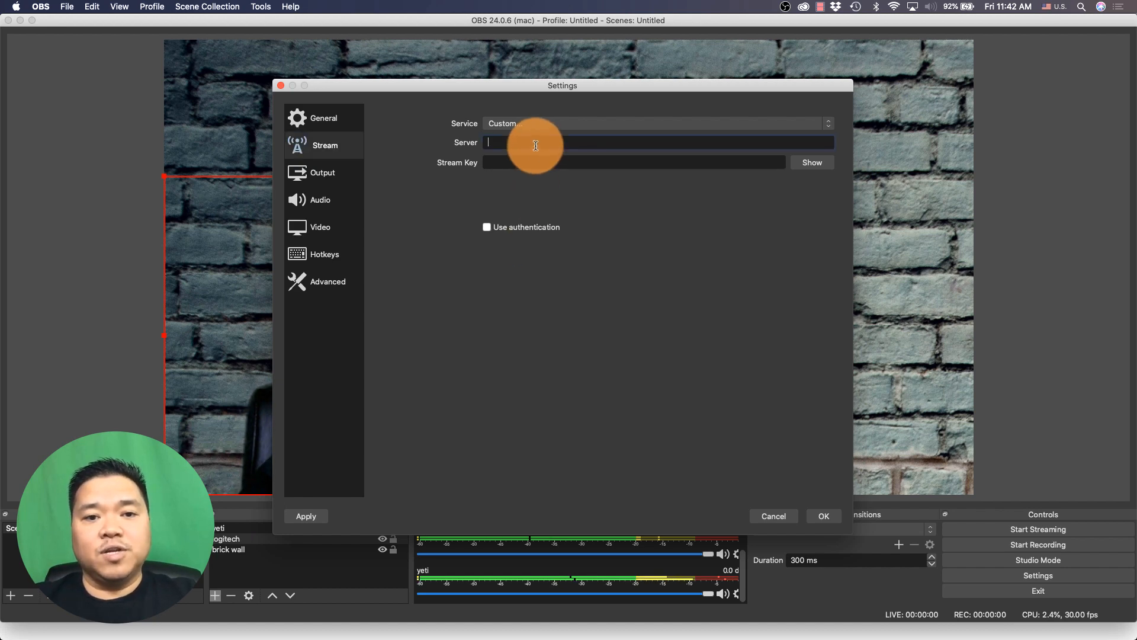
pyautogui.press('super+v')
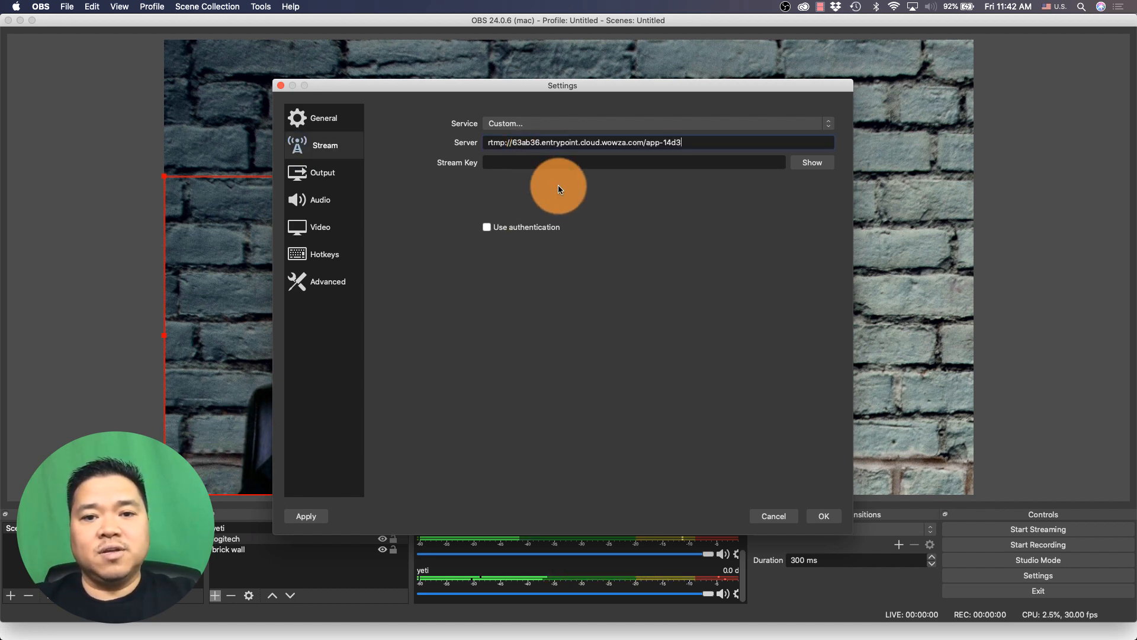
pyautogui.press('super+Tab')
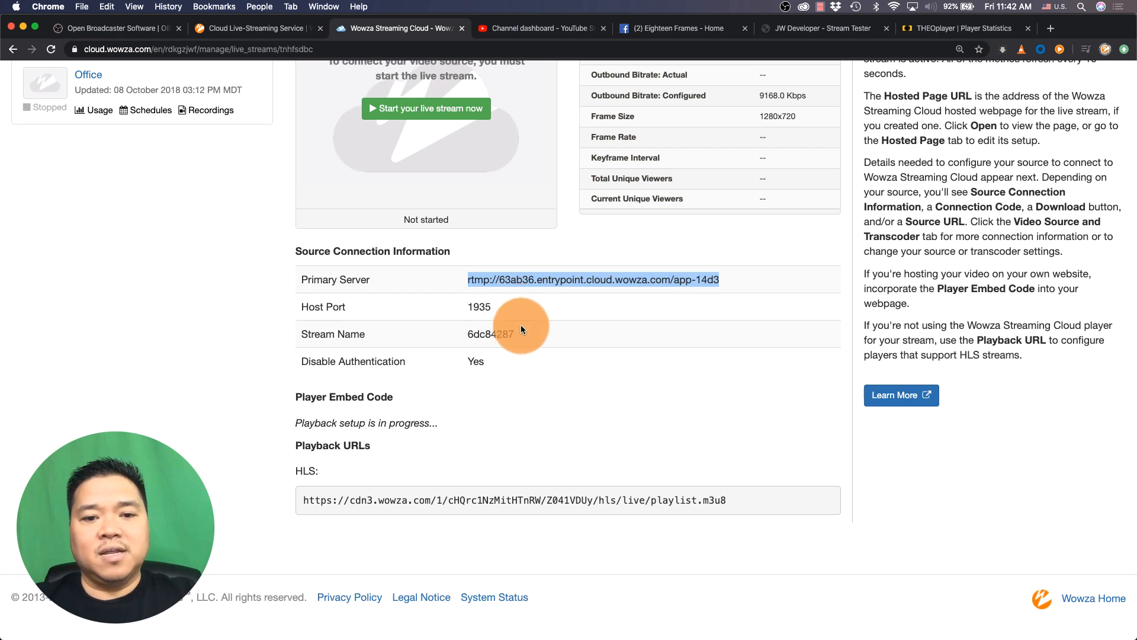
# Copy the live stream's Stream Name and paste it into the OBS Stream Key field, then save the stream settings
pyautogui.moveTo(516, 334); pyautogui.dragTo(466, 335)
pyautogui.press('super+c')
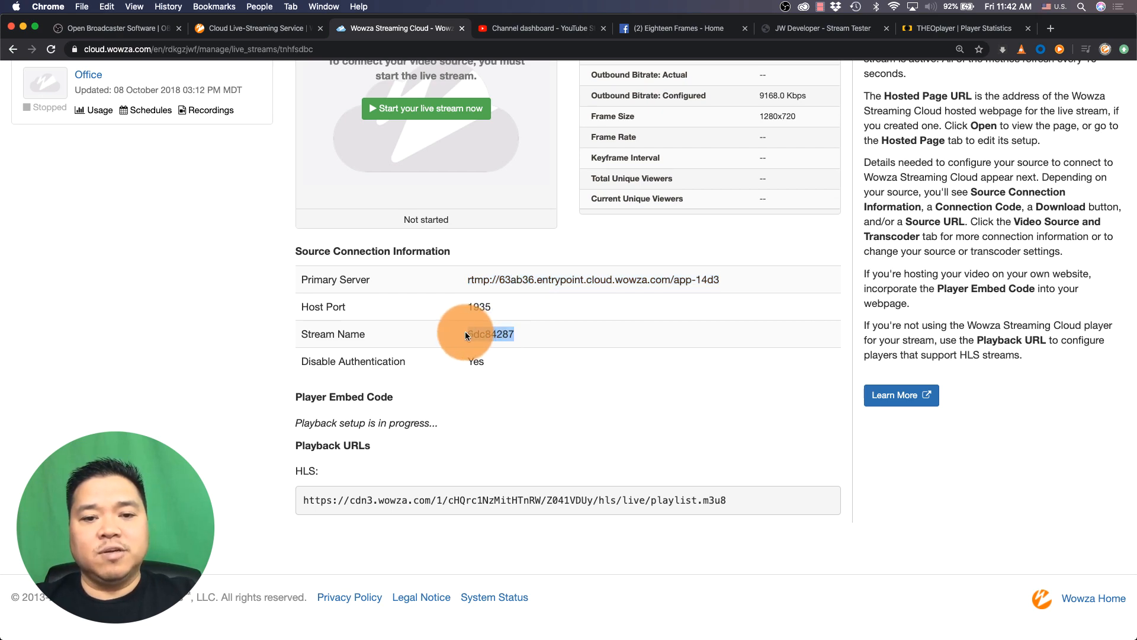
pyautogui.press('super+Tab')
pyautogui.click(544, 162)
pyautogui.press('super+v')
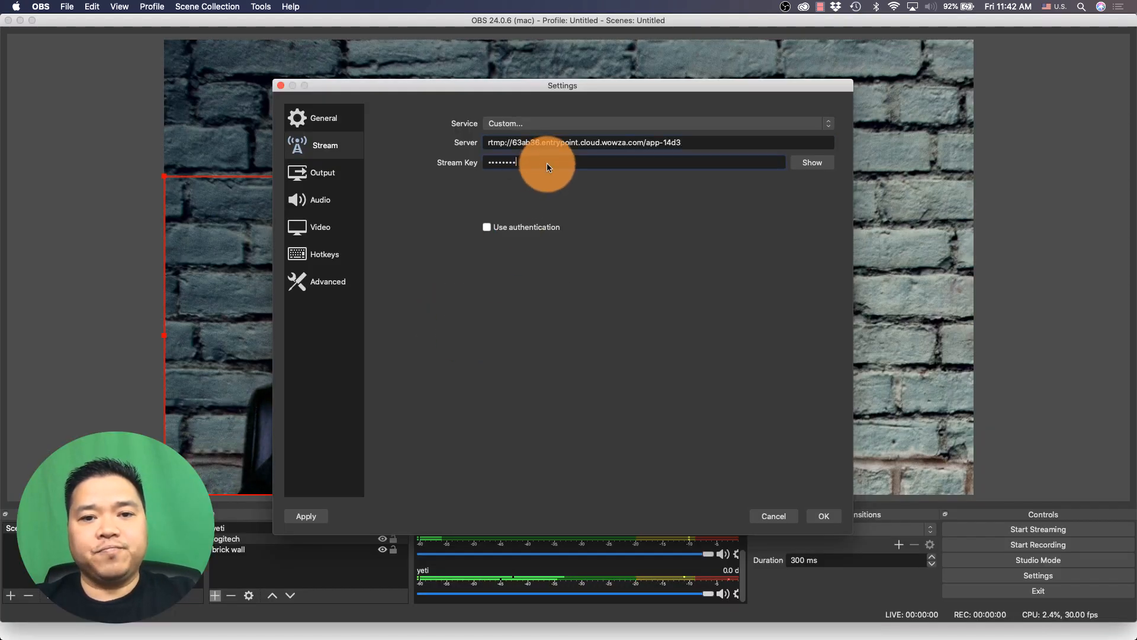
pyautogui.click(793, 161)
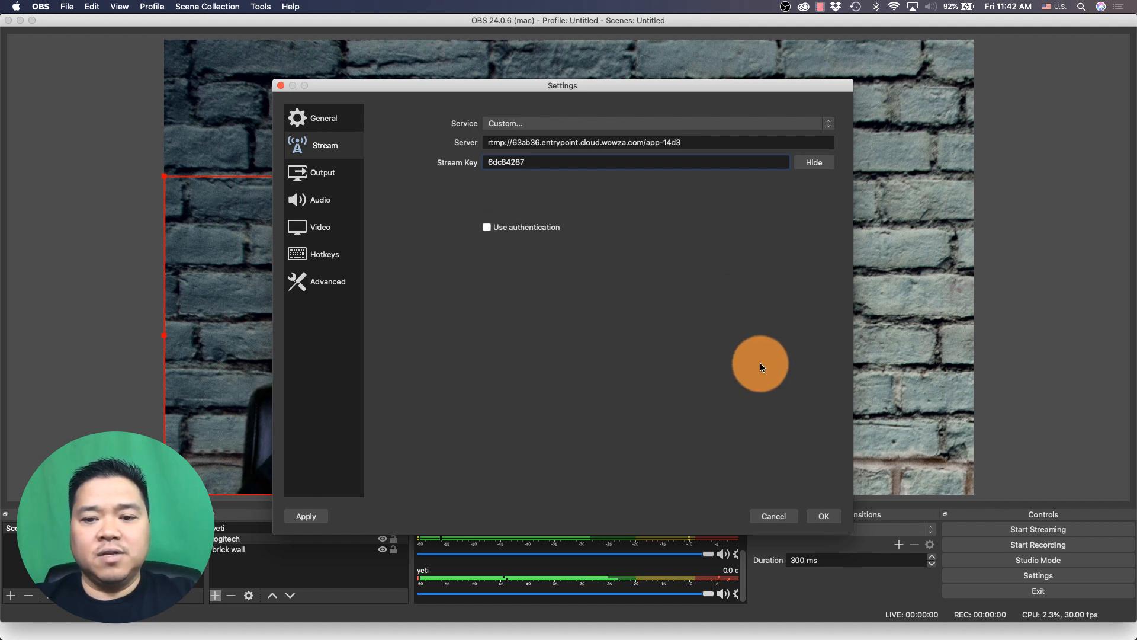
pyautogui.click(830, 514)
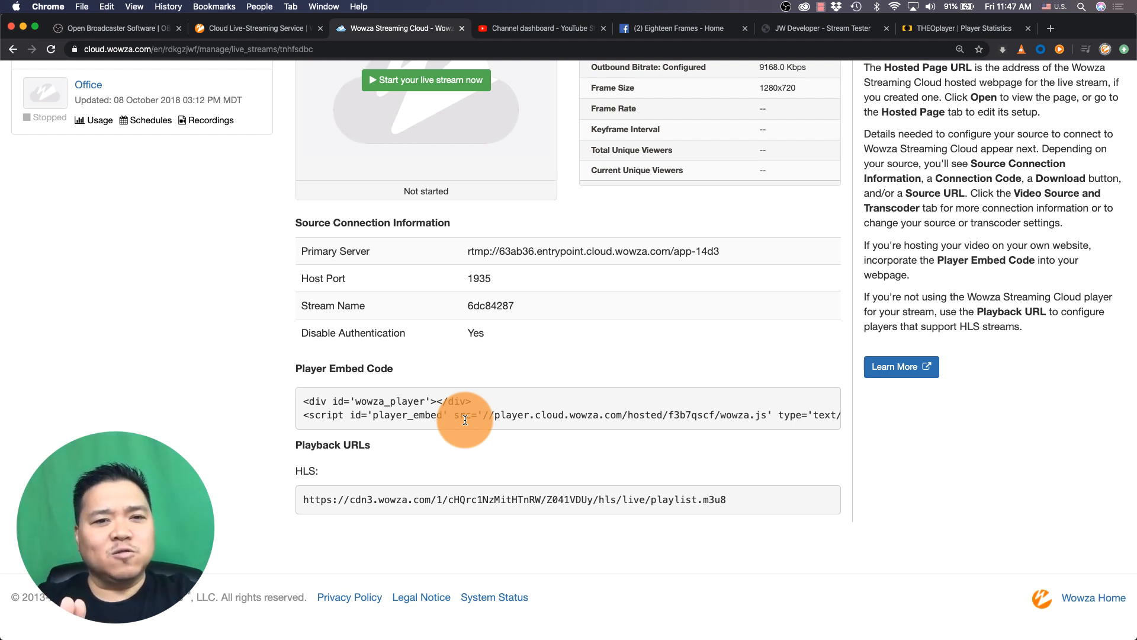
# Open the Home Setup transcoder and go to its Outputs & Targets page
pyautogui.scroll(10, 465, 420)
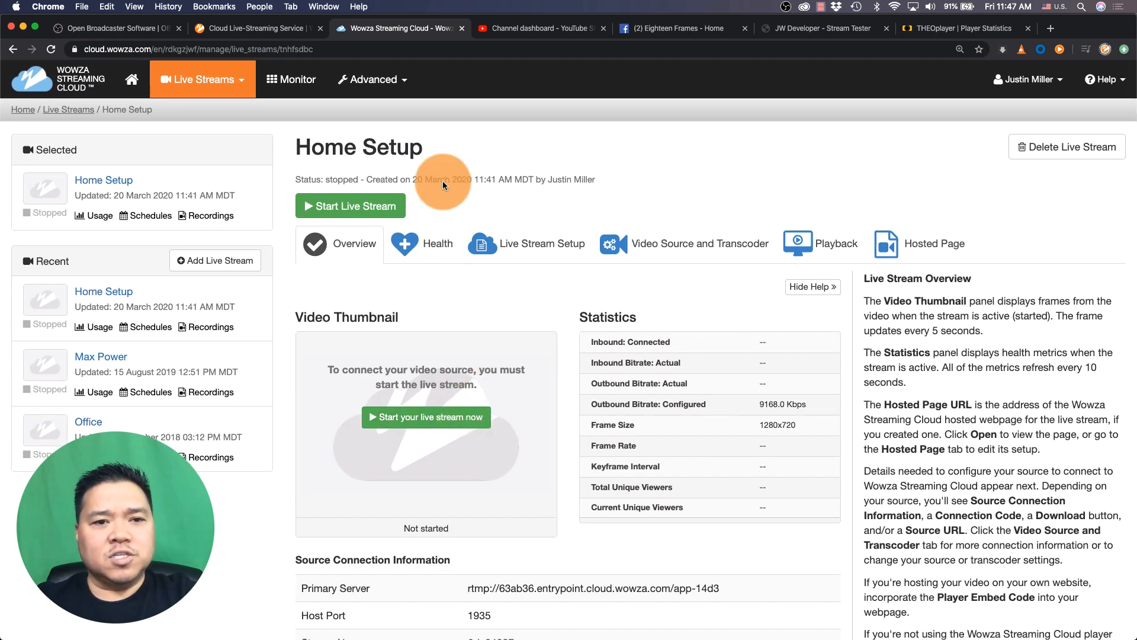
pyautogui.click(408, 81)
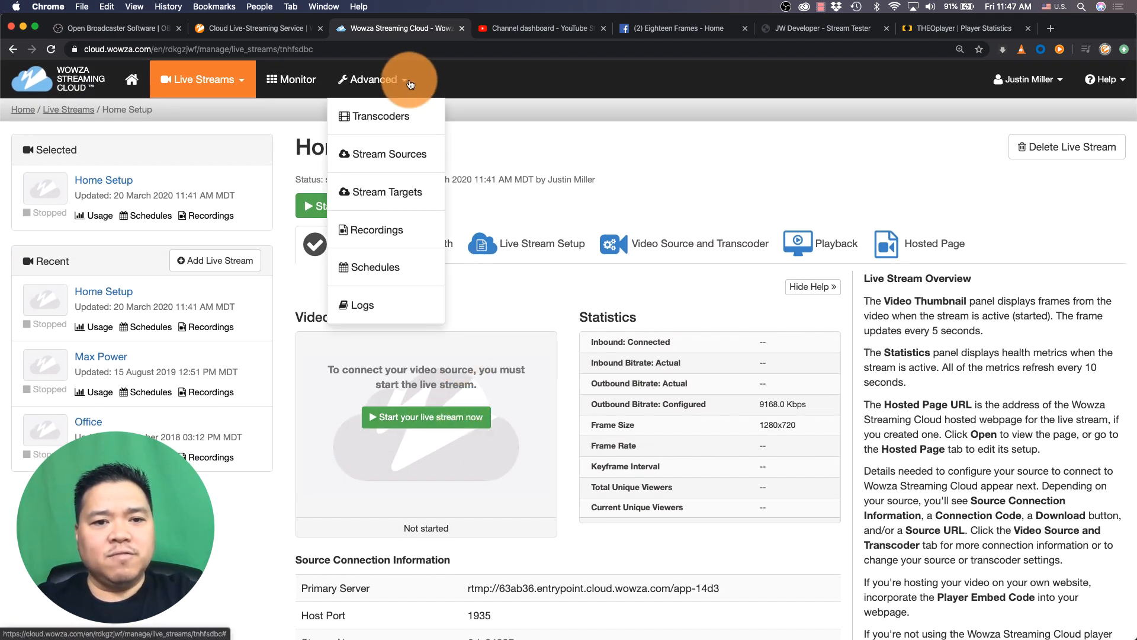
pyautogui.click(392, 116)
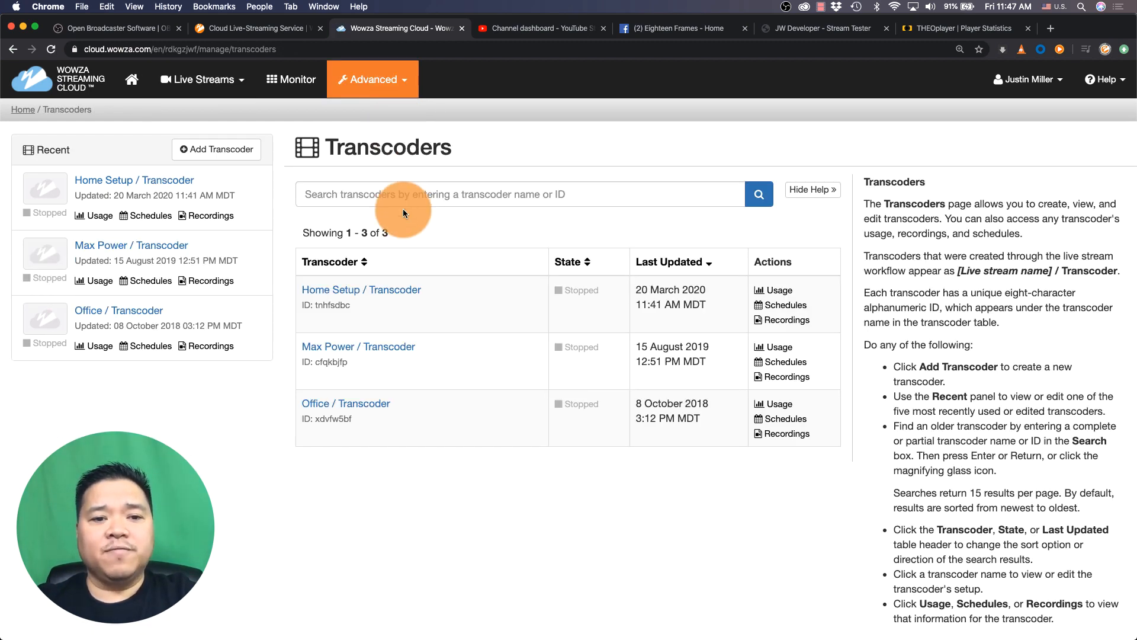
pyautogui.click(358, 290)
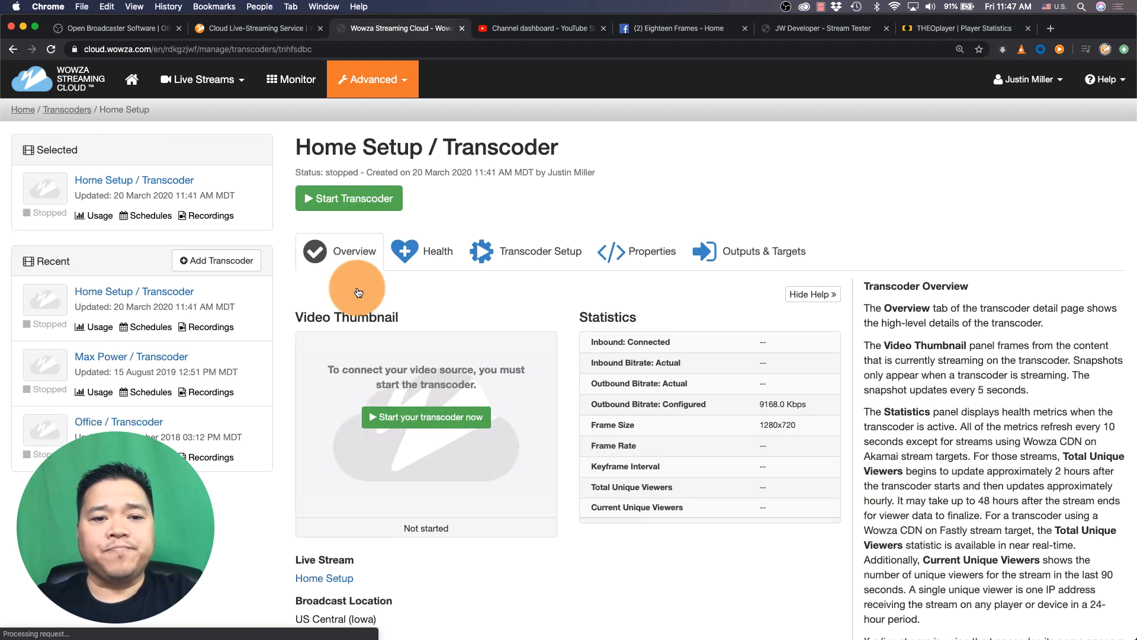
pyautogui.click(761, 260)
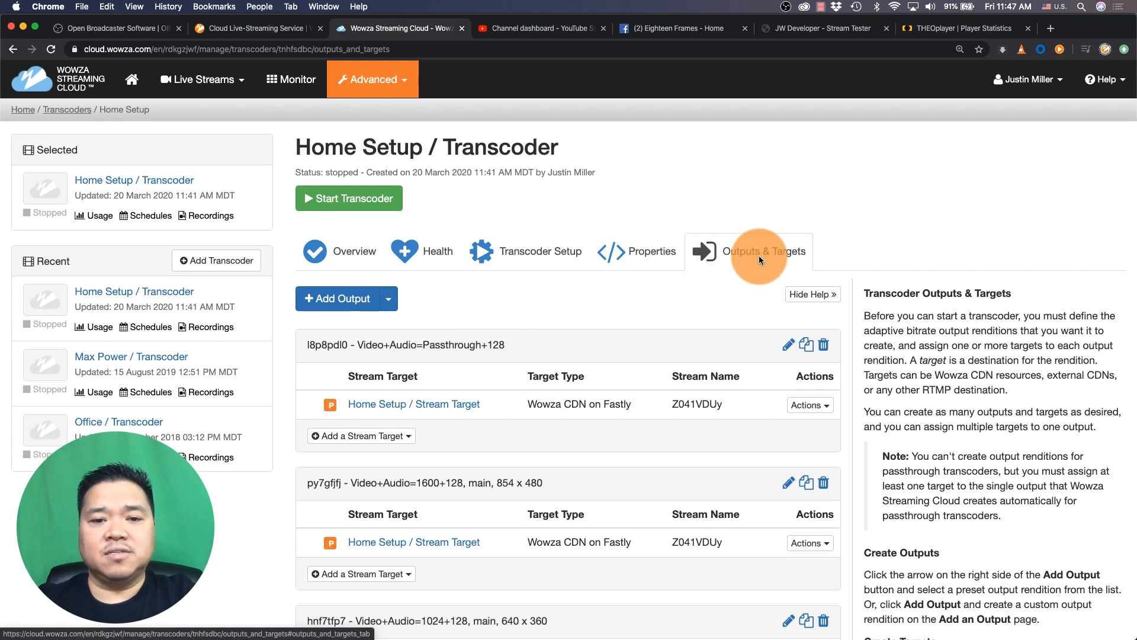
# Add a Facebook Live stream target to the Passthrough output and log in to Facebook
pyautogui.scroll(-5, 758, 255)
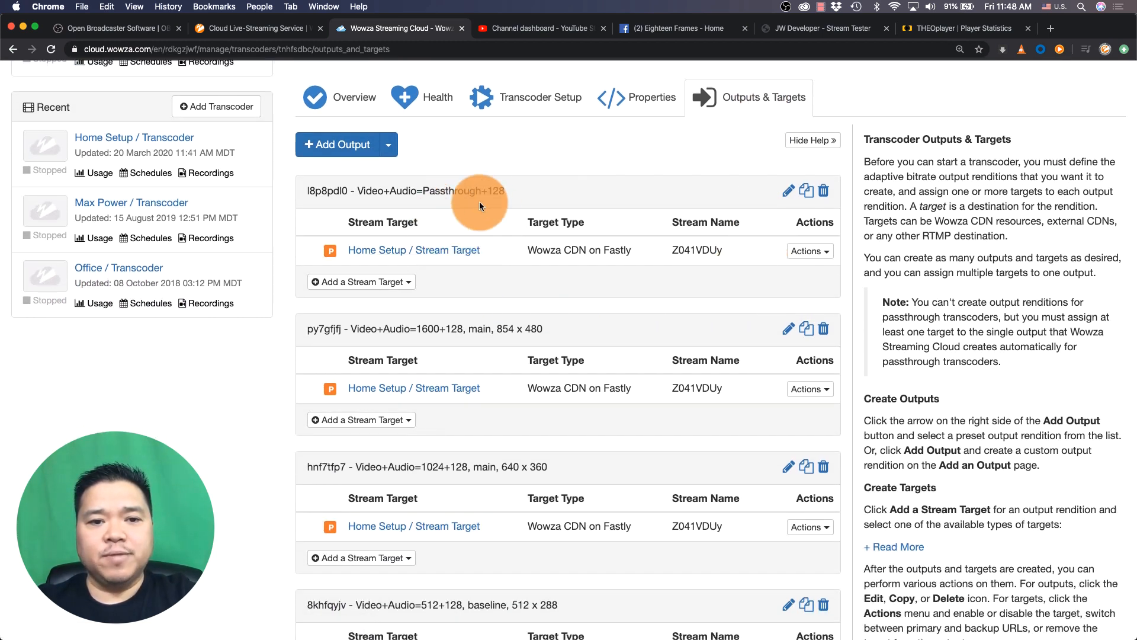
pyautogui.click(412, 286)
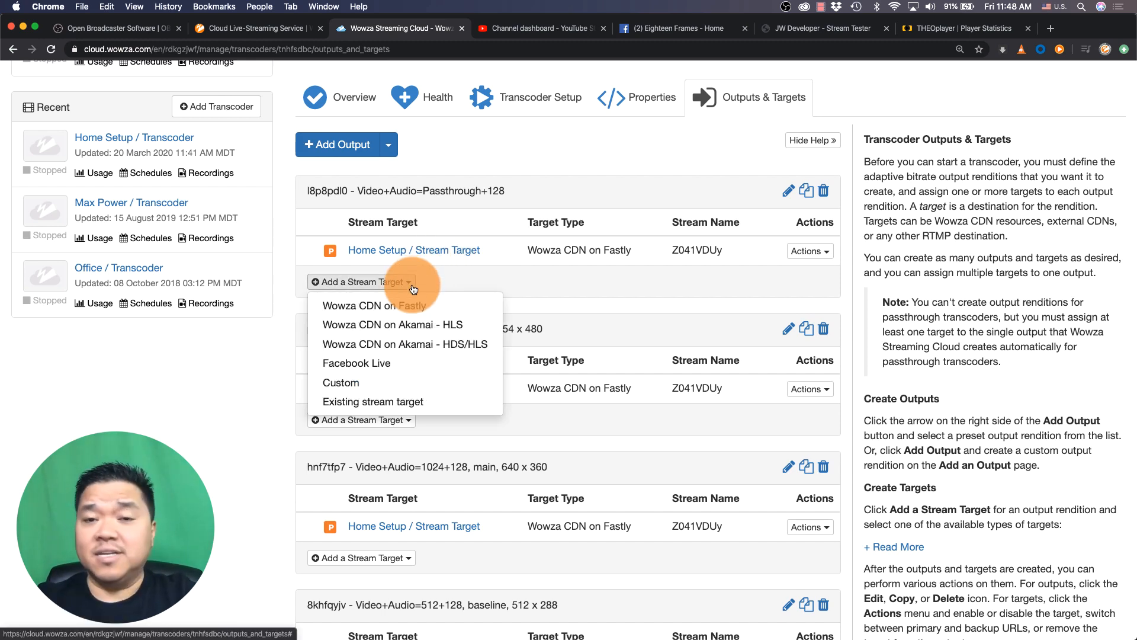
pyautogui.click(371, 363)
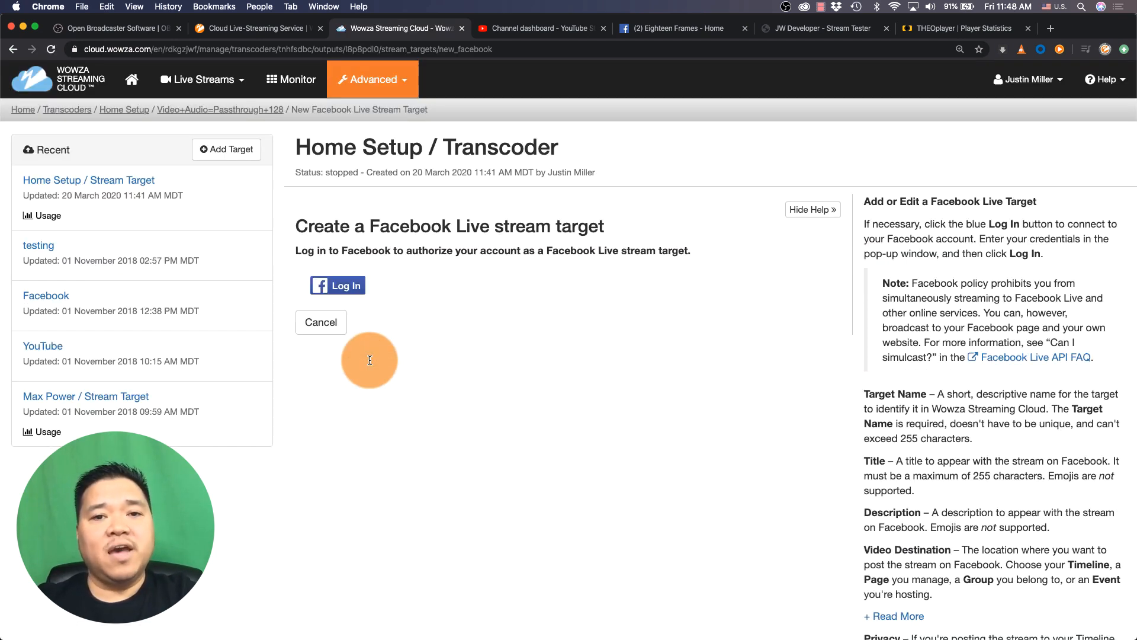
pyautogui.click(351, 283)
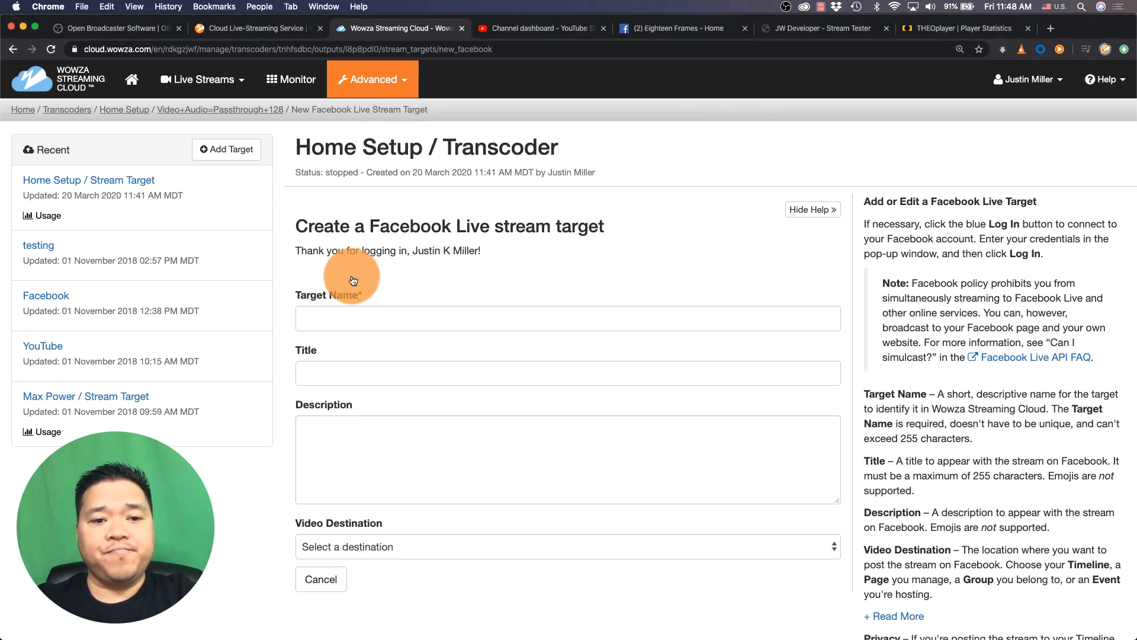
# Set the Facebook target name to Home Setup and the title to Live Streaming
pyautogui.click(382, 314)
pyautogui.write('Home ')
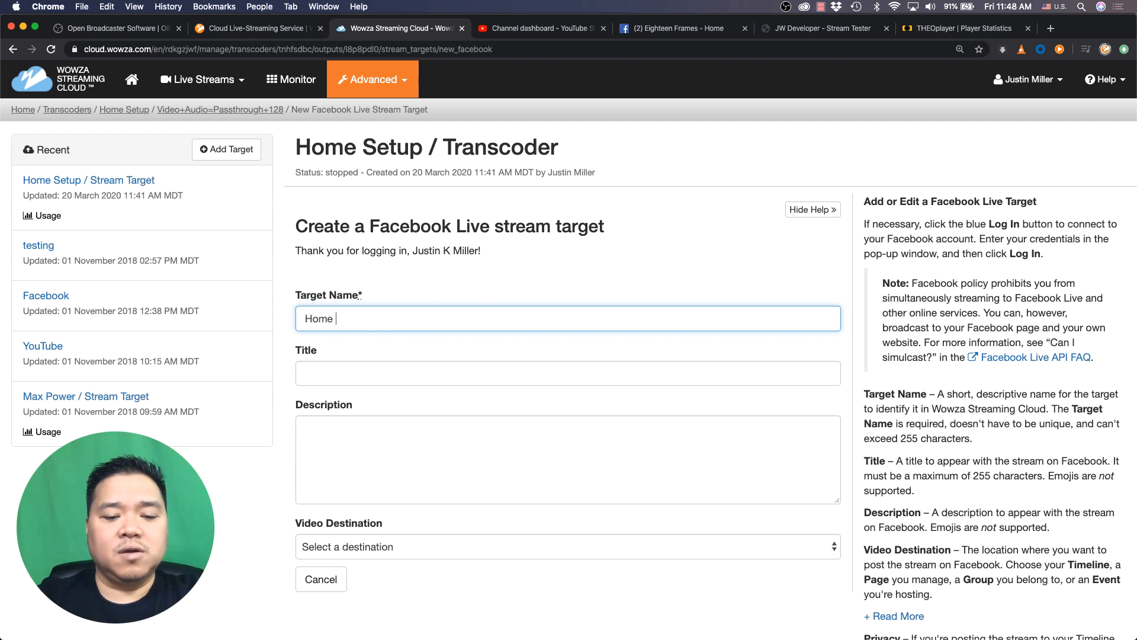
pyautogui.write('Setup')
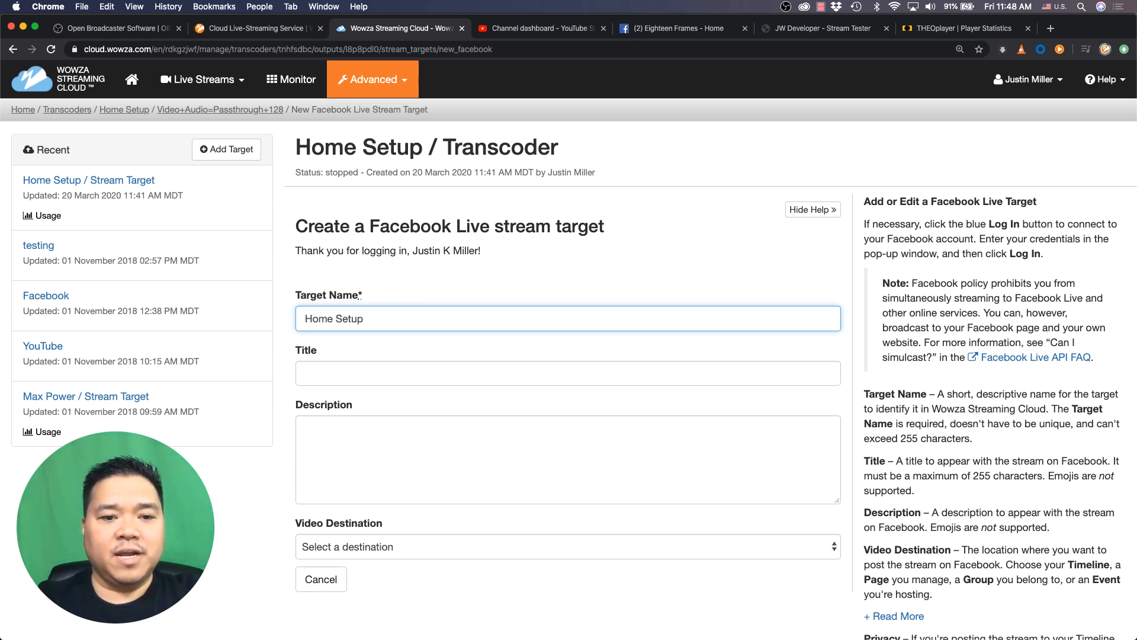
pyautogui.click(366, 371)
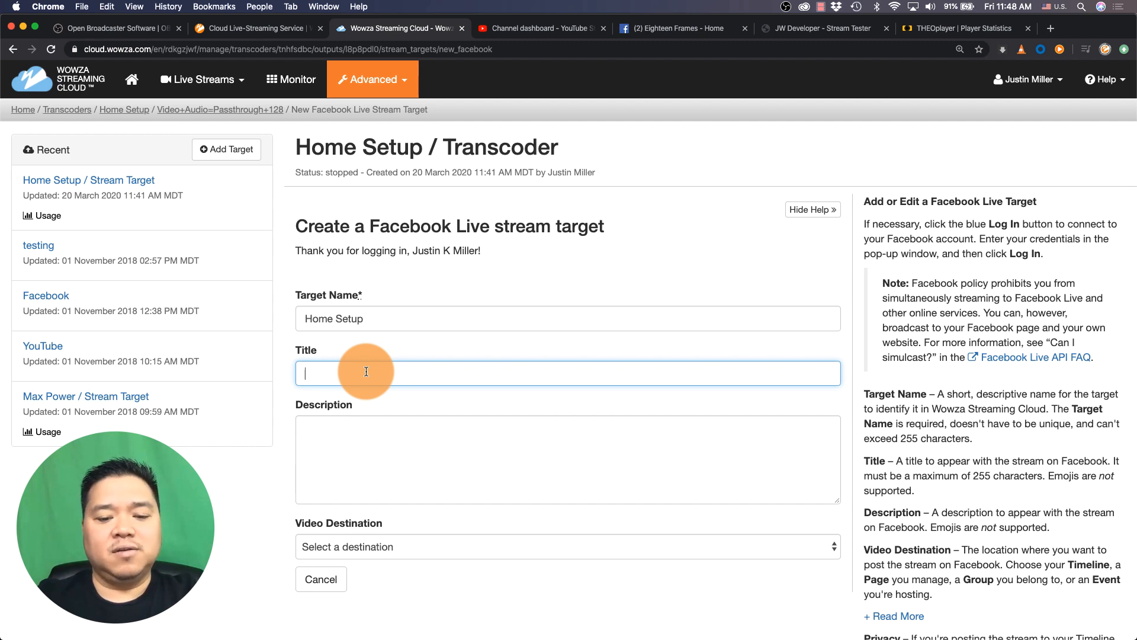
pyautogui.write('Live Stre')
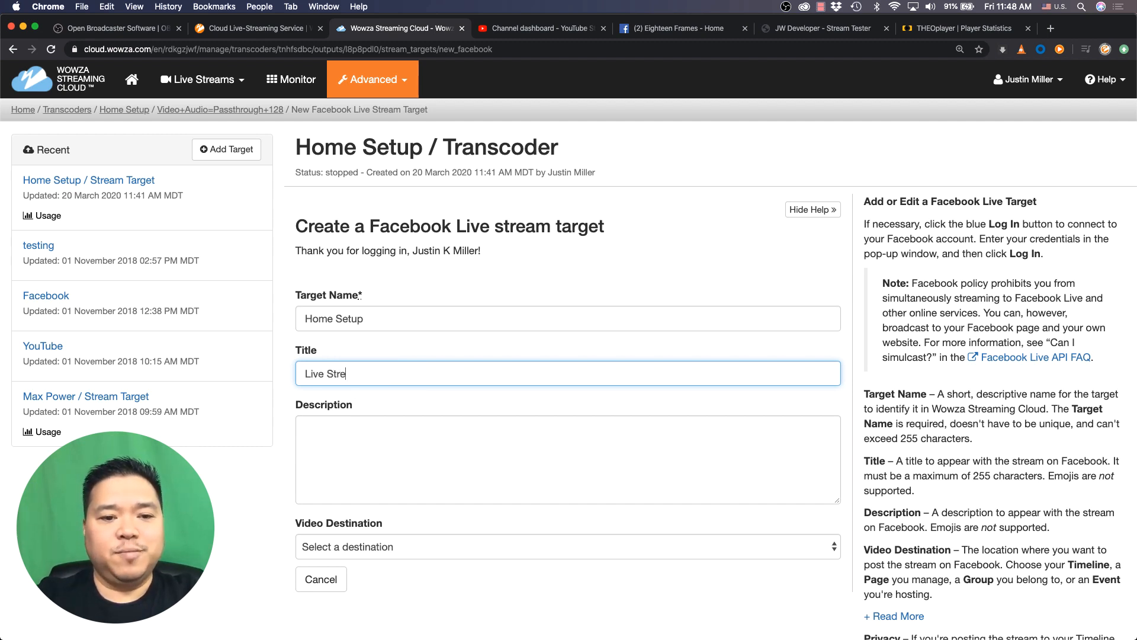
pyautogui.write('aming')
# Choose Page as the video destination, pick the Eighteen Frames page, and add the target
pyautogui.scroll(-3, 464, 379)
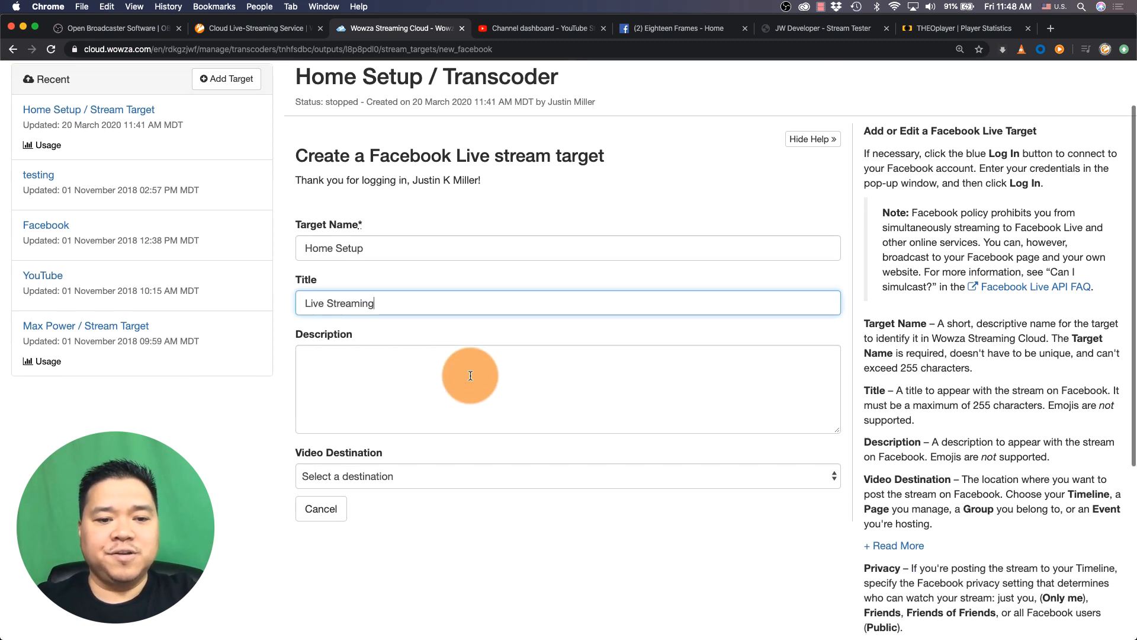
pyautogui.click(467, 392)
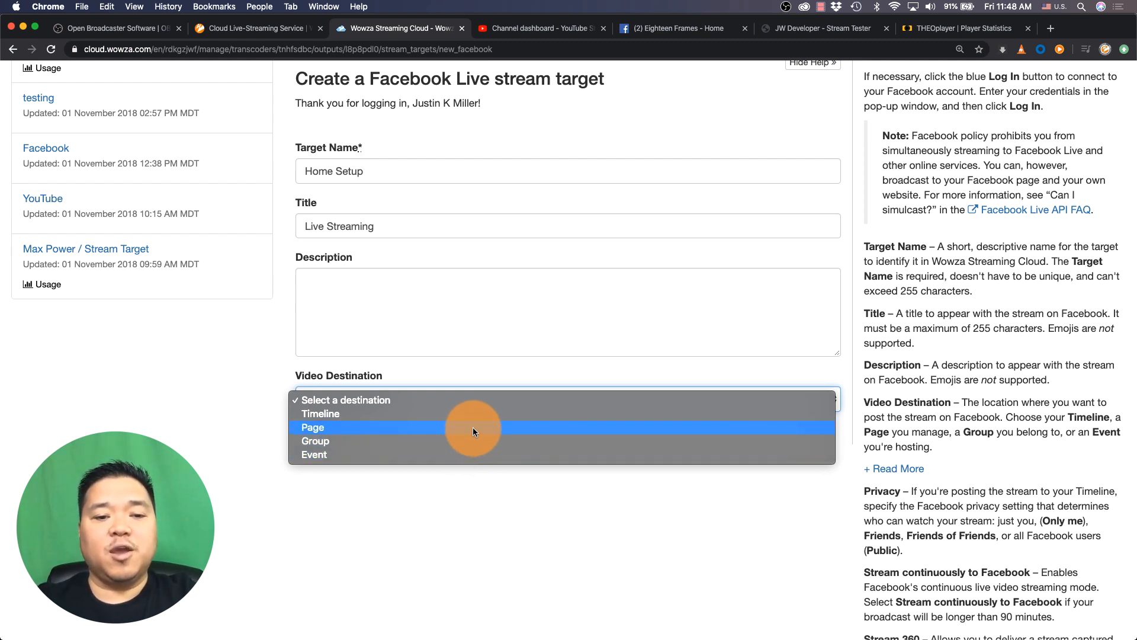
pyautogui.click(473, 427)
pyautogui.click(466, 449)
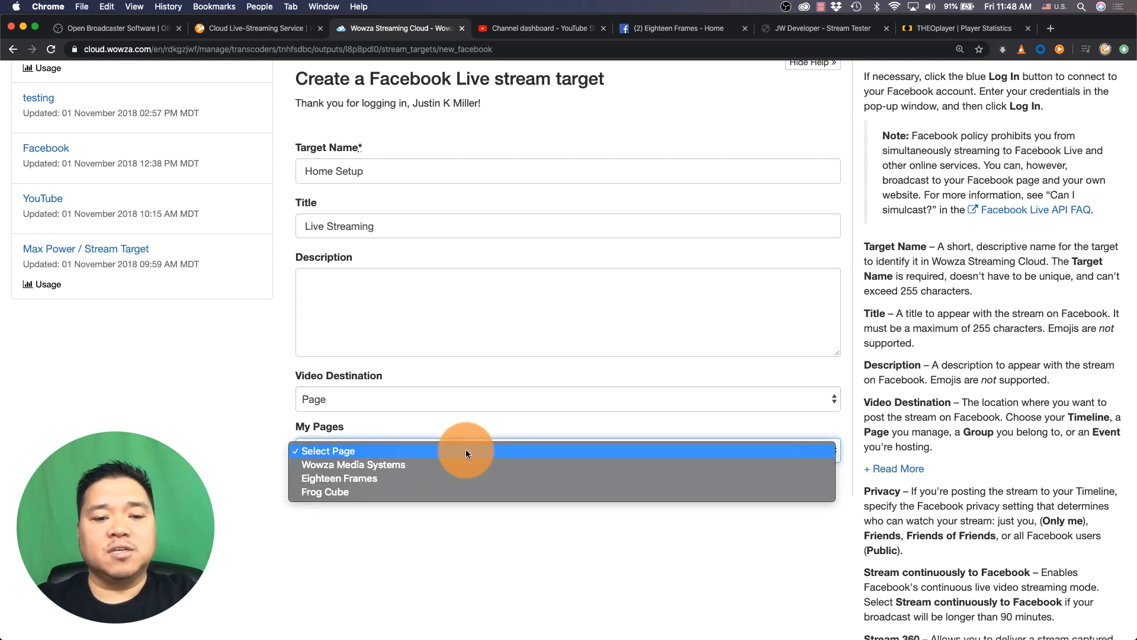
pyautogui.click(463, 479)
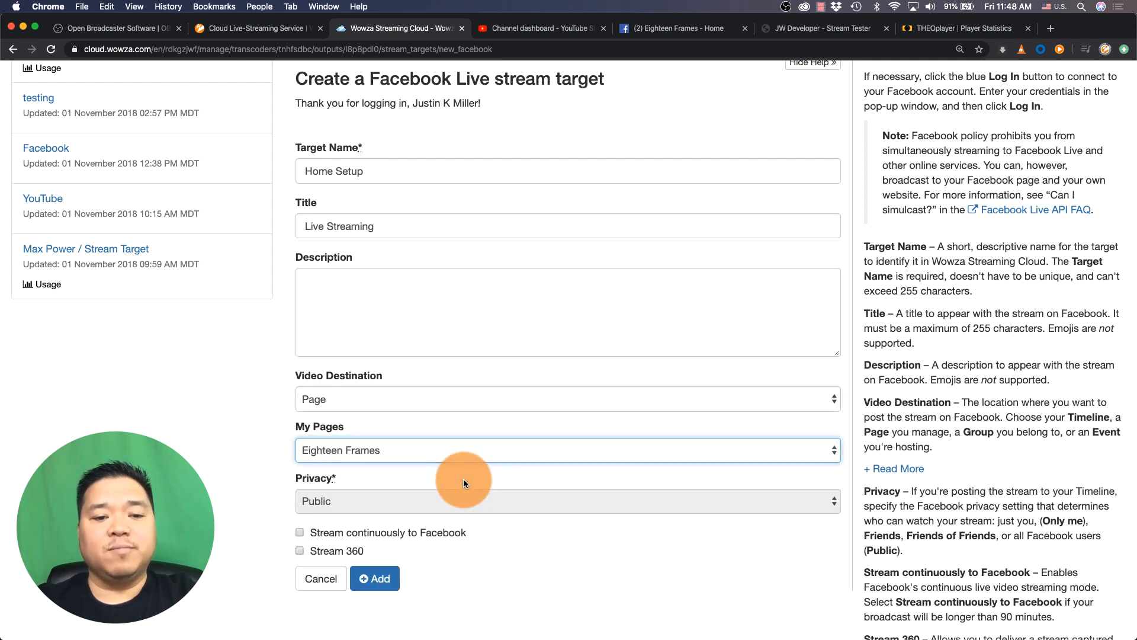
pyautogui.scroll(-2, 426, 478)
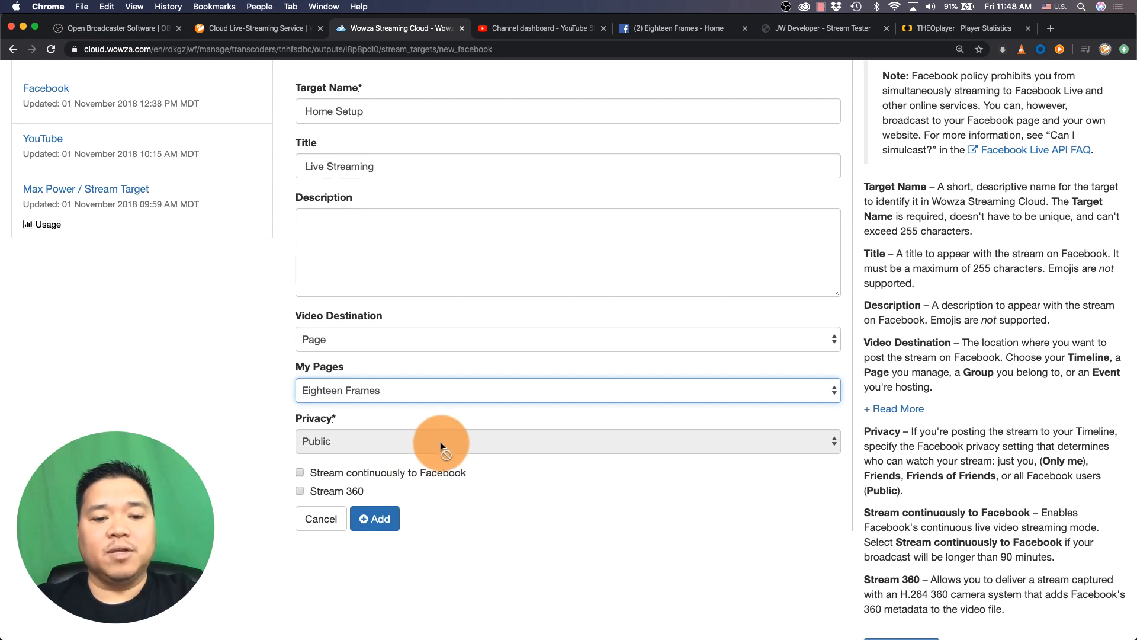
pyautogui.click(378, 516)
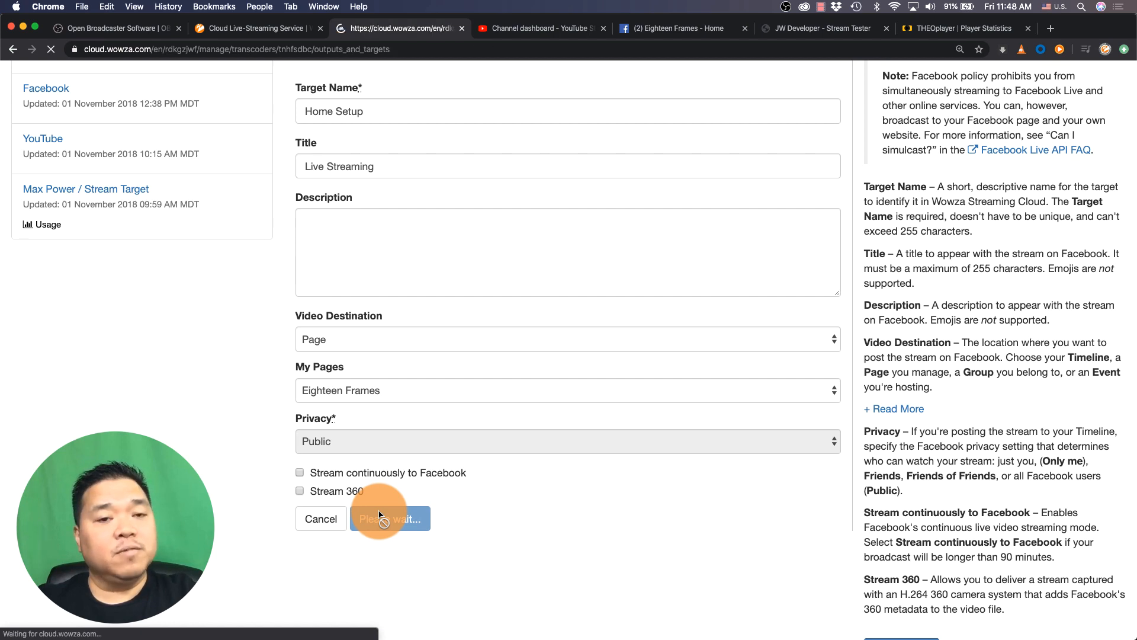
# Add a custom stream target to the Passthrough output named YouTube with the RTMP provider
pyautogui.scroll(-3, 452, 374)
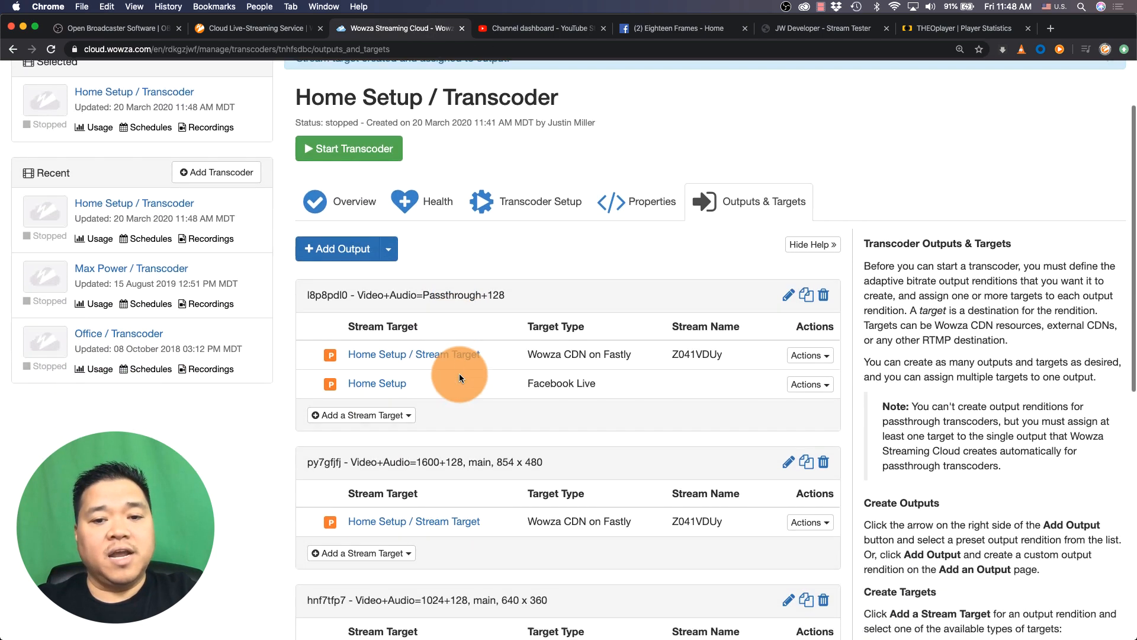
pyautogui.click(410, 380)
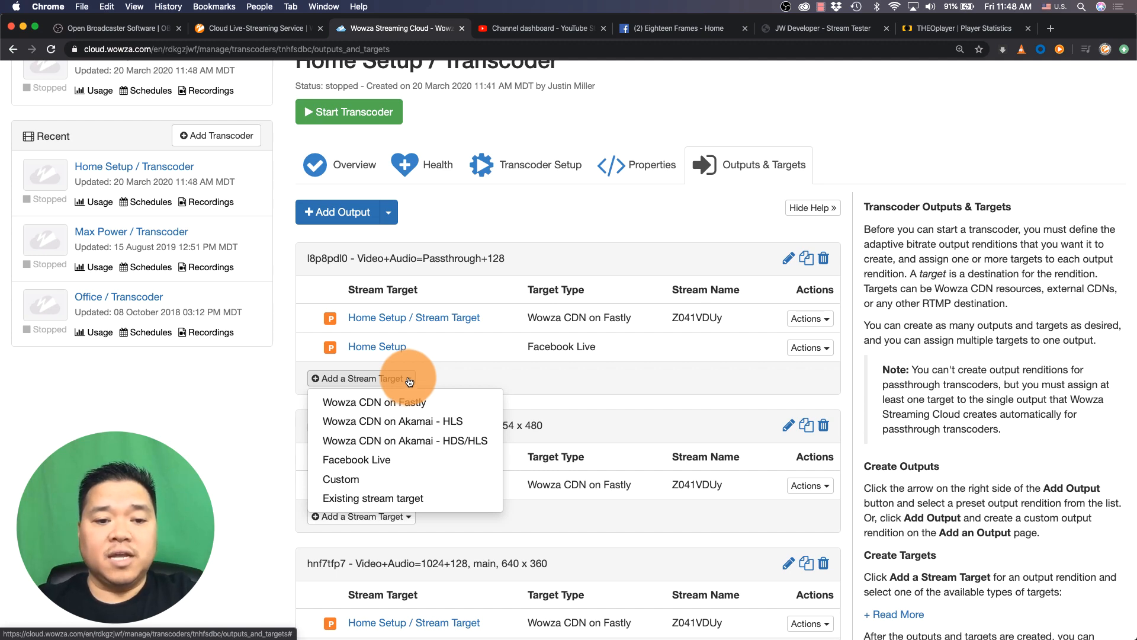
pyautogui.click(377, 478)
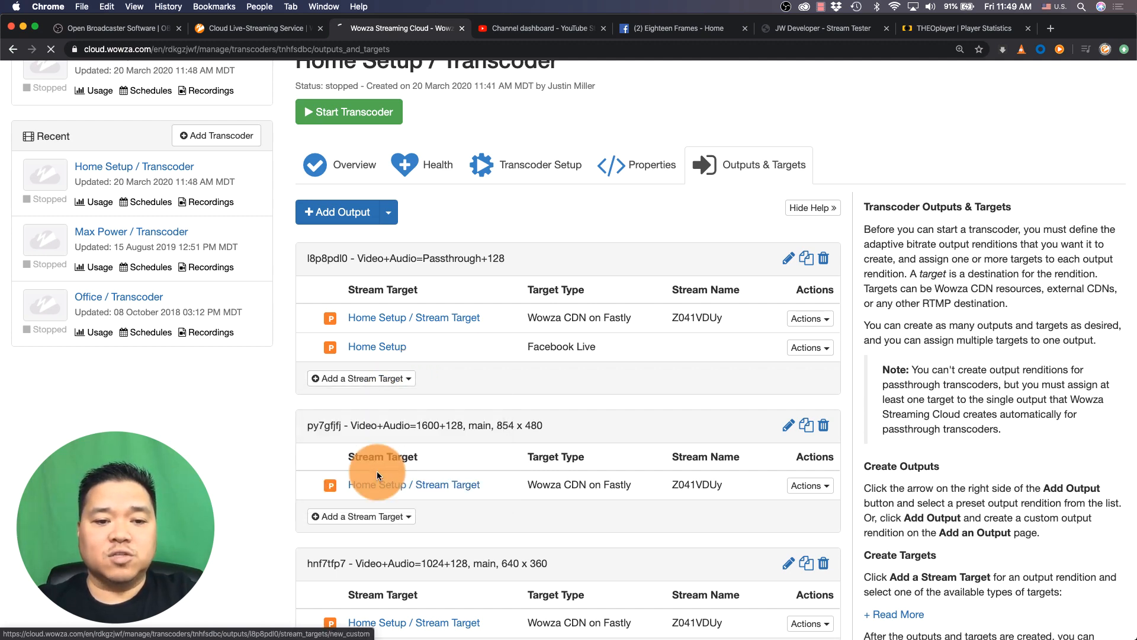
pyautogui.scroll(-5, 522, 334)
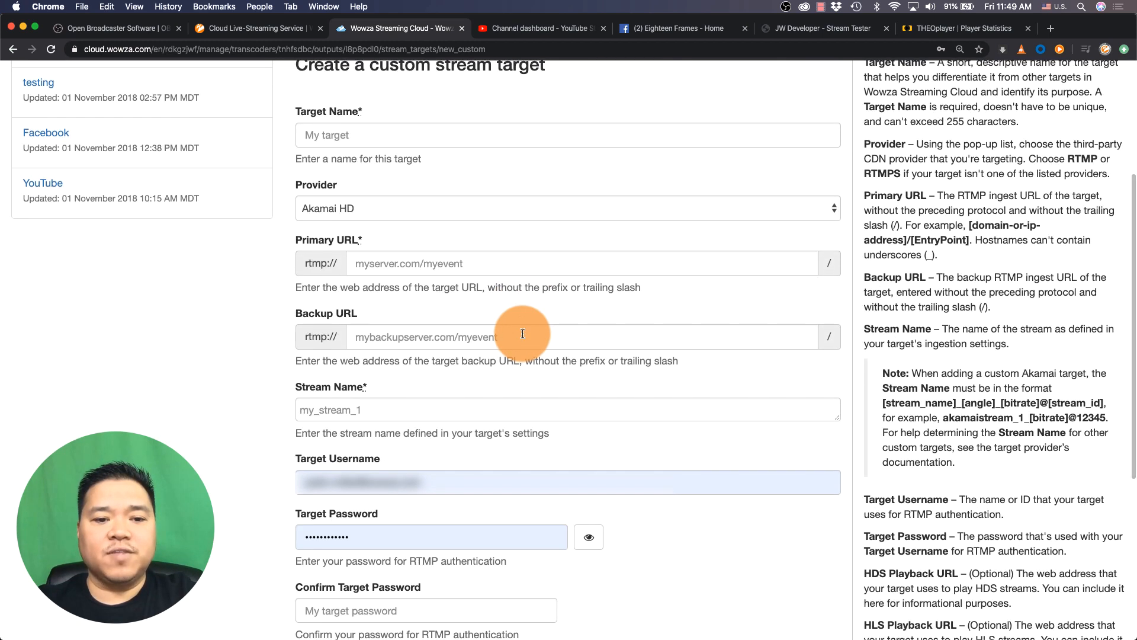
pyautogui.click(372, 136)
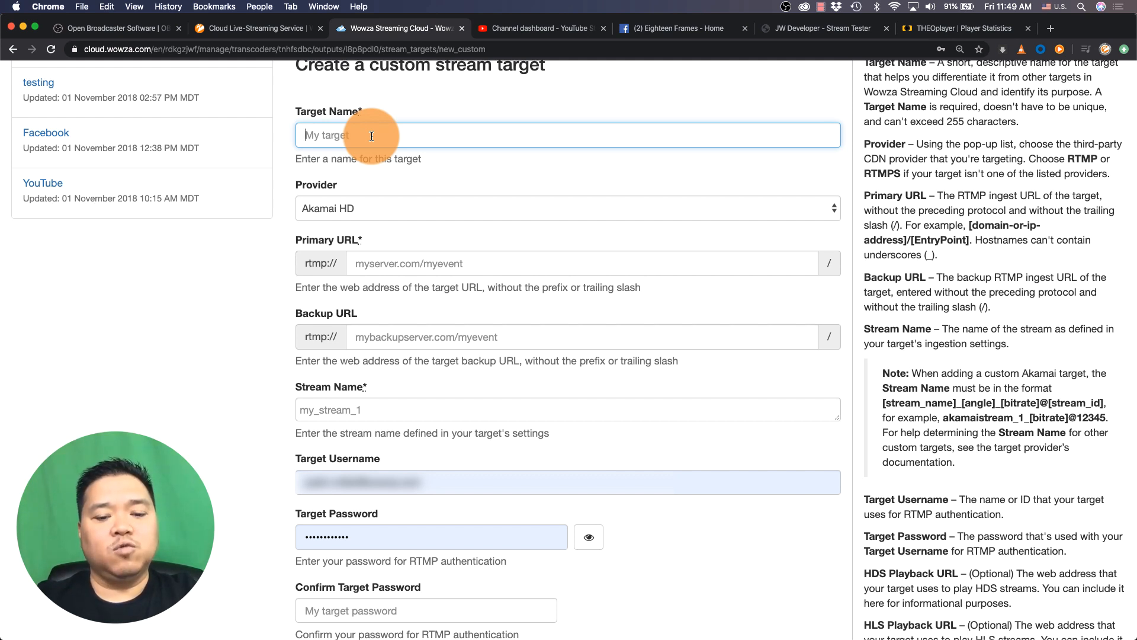
pyautogui.write('YouTube')
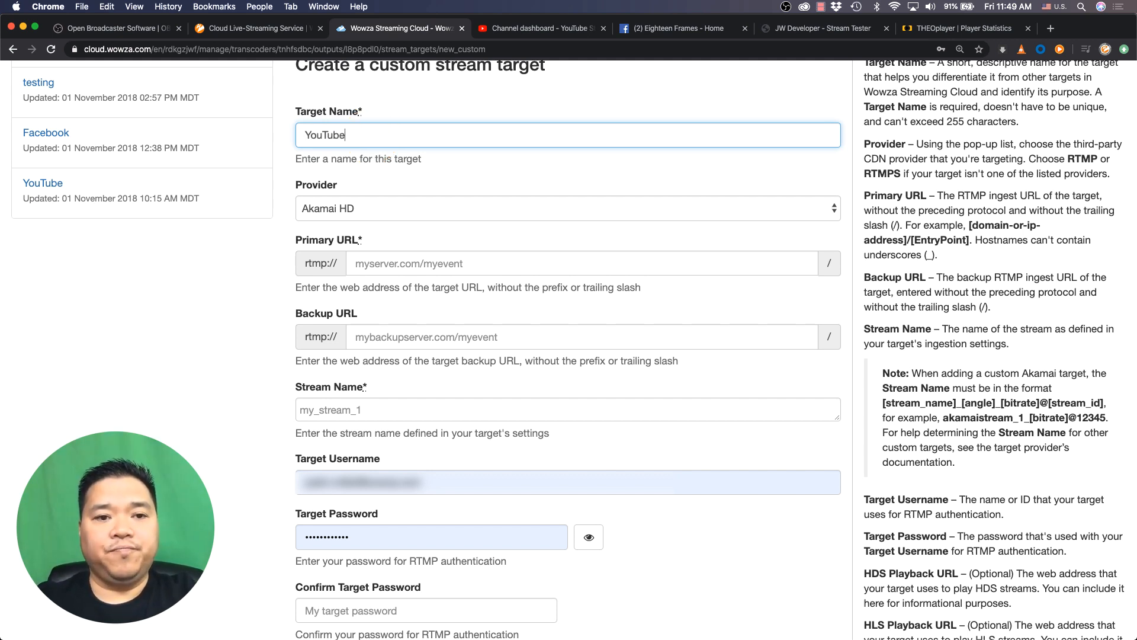
pyautogui.click(374, 209)
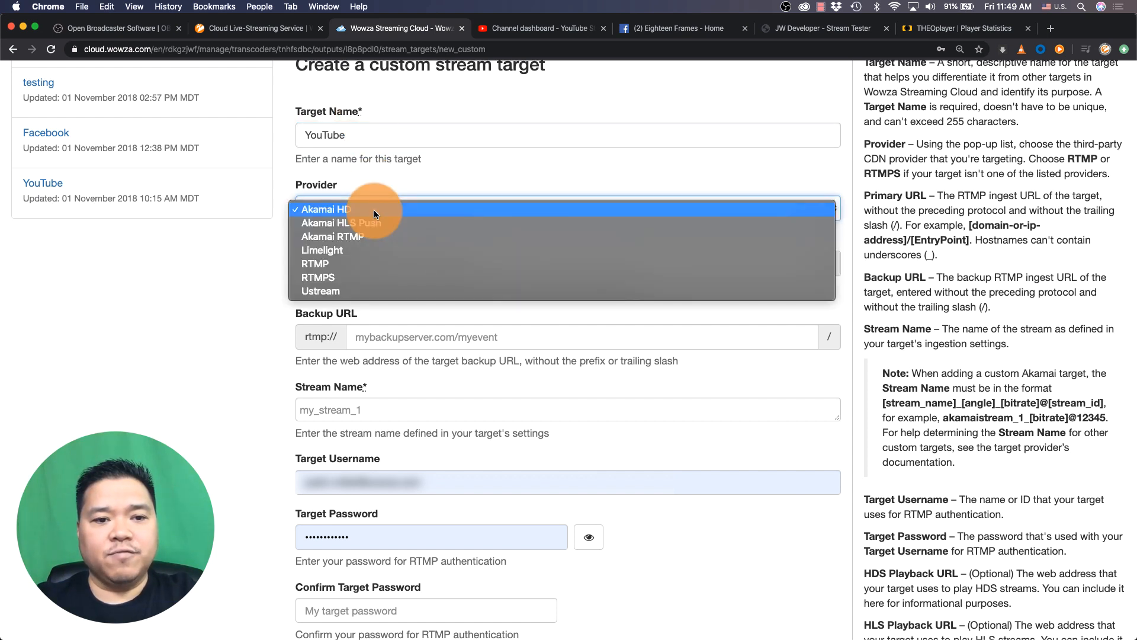
pyautogui.click(375, 265)
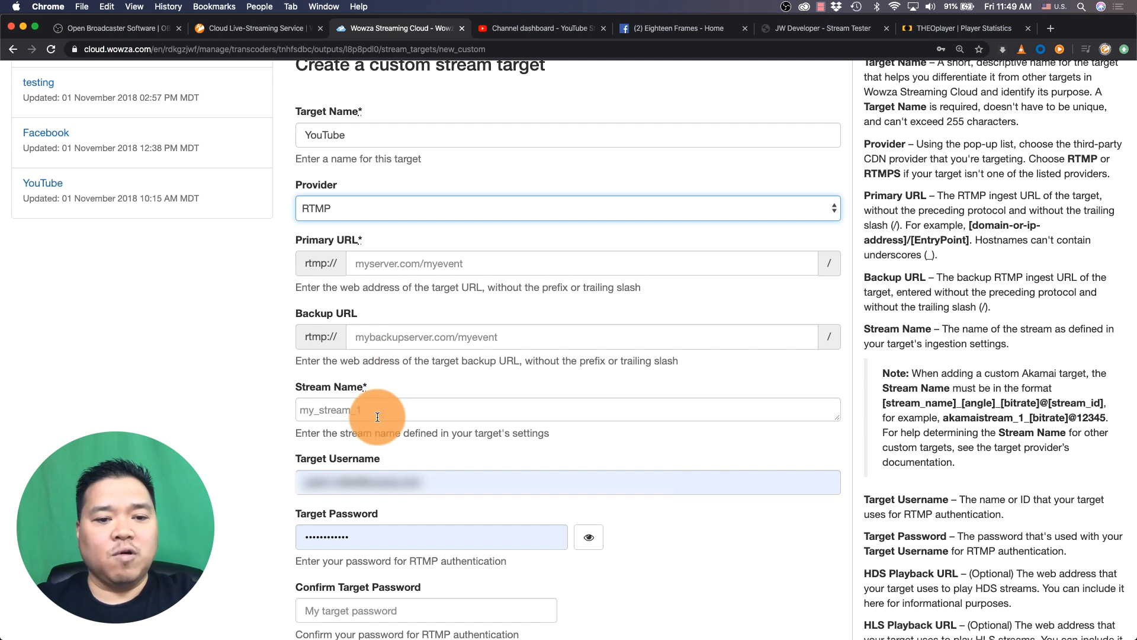
# Clear the autofilled target username and target password fields
pyautogui.moveTo(440, 484); pyautogui.dragTo(259, 470)
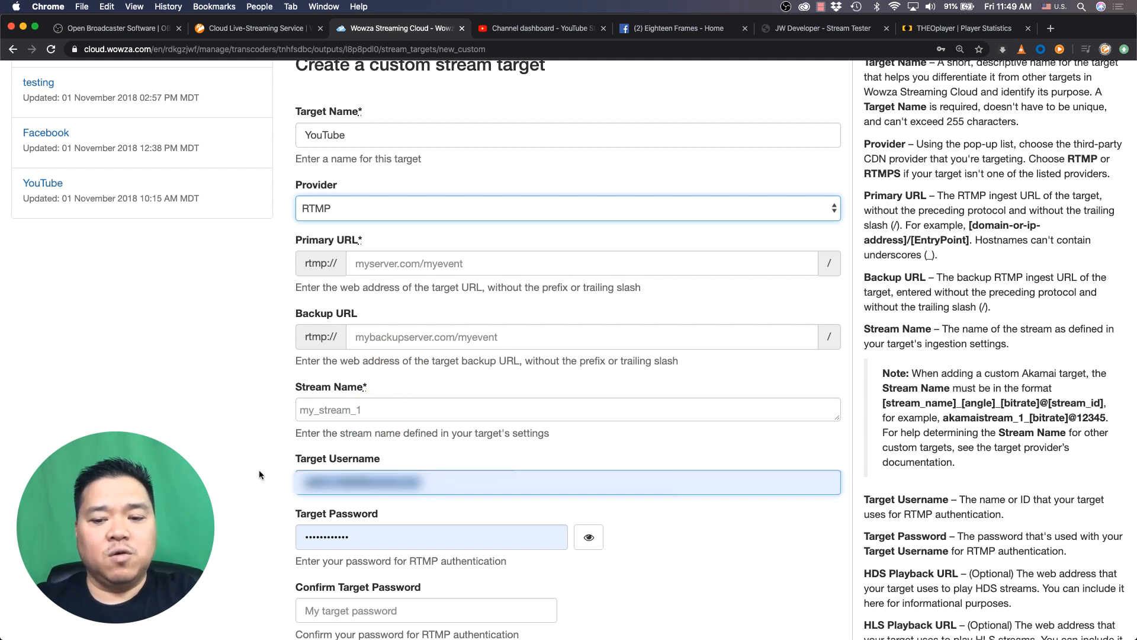
pyautogui.press('BackSpace')
pyautogui.moveTo(373, 533); pyautogui.dragTo(251, 533)
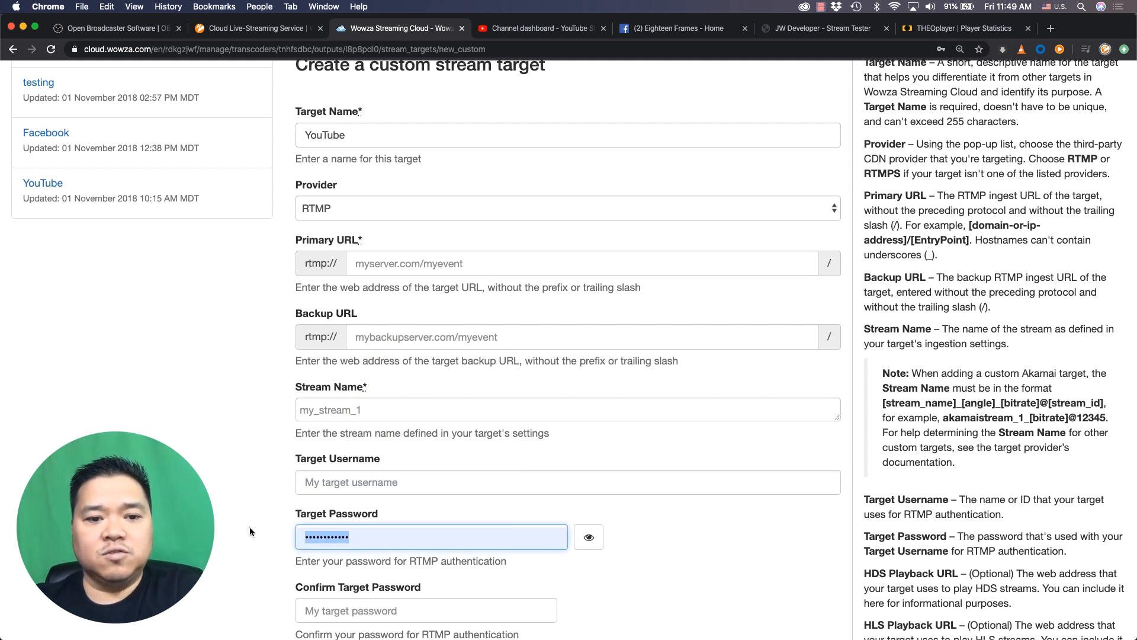
pyautogui.press('BackSpace')
pyautogui.click(248, 526)
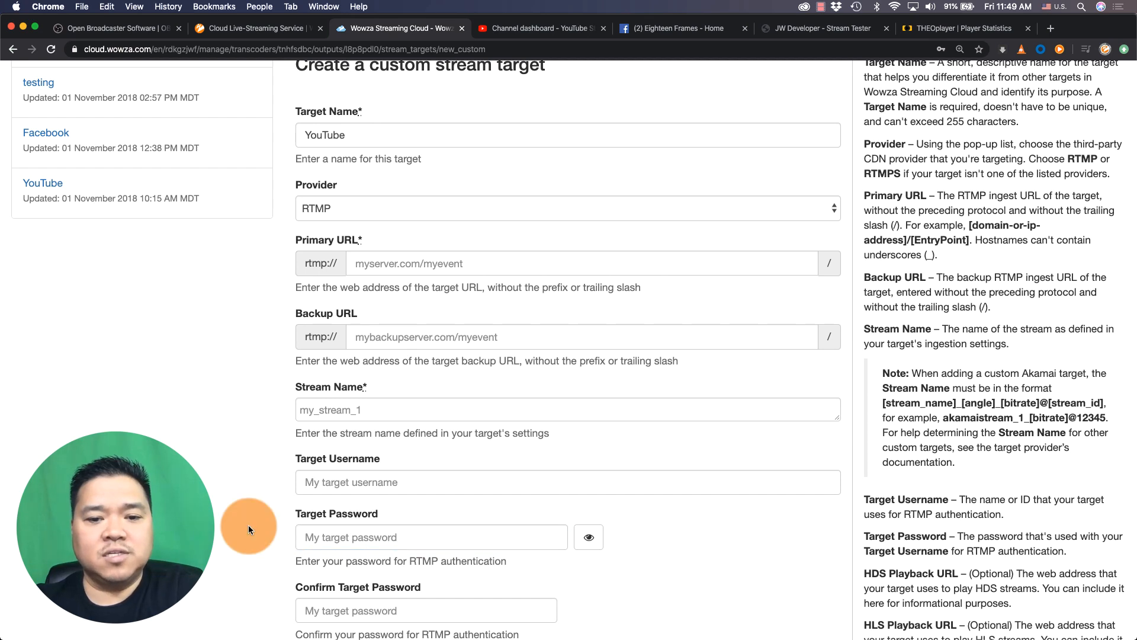
pyautogui.click(314, 516)
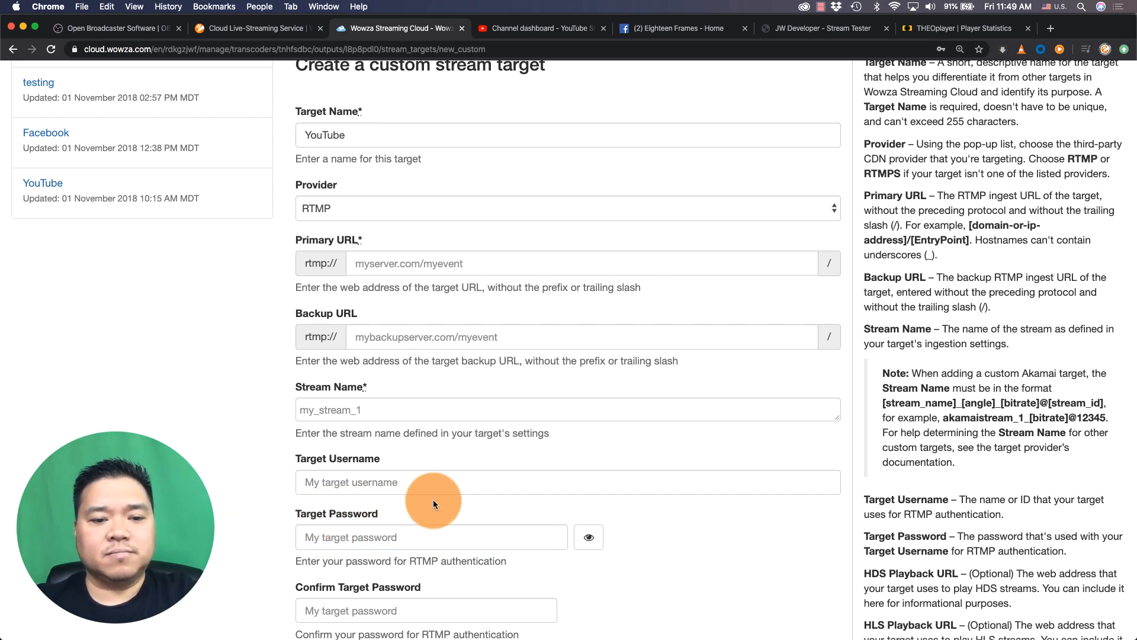
pyautogui.scroll(-3, 432, 499)
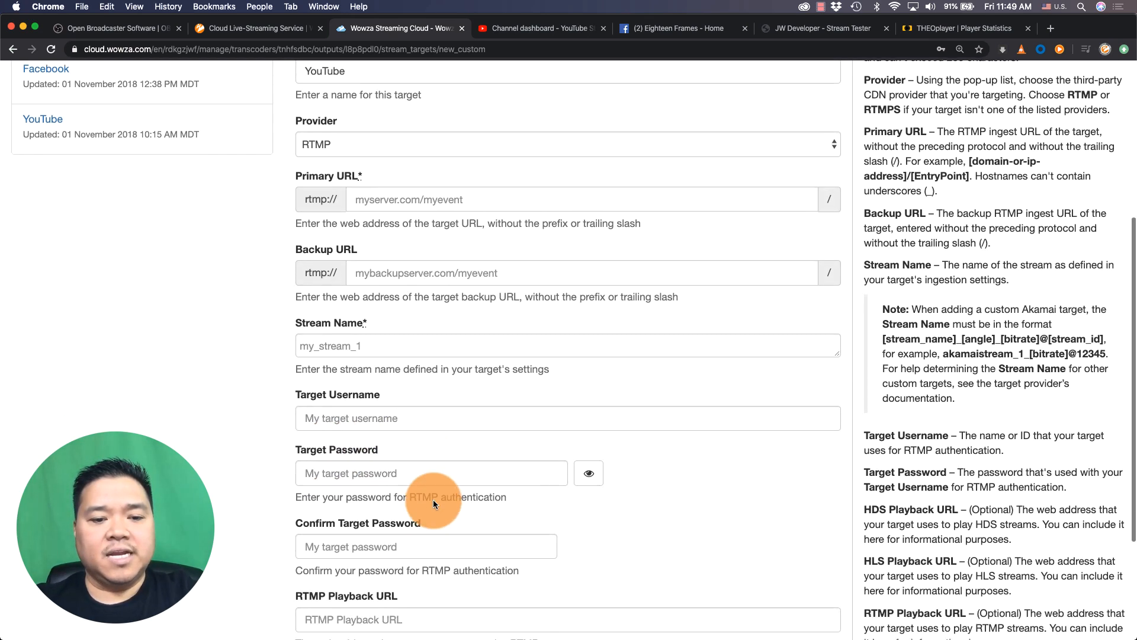
pyautogui.scroll(-2, 433, 494)
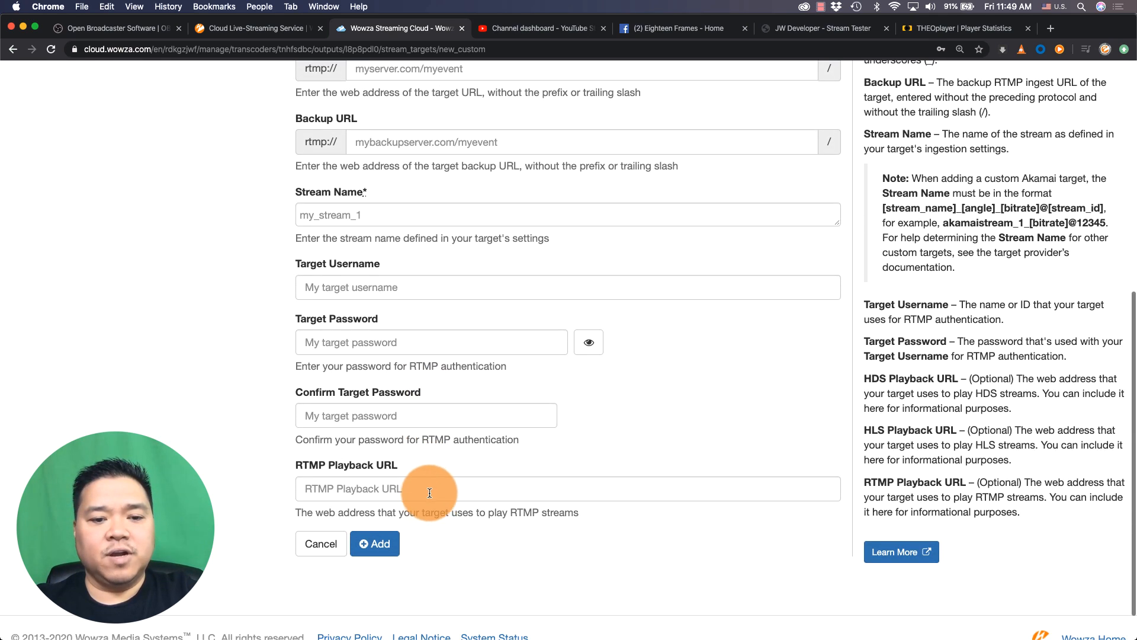
pyautogui.scroll(6, 431, 493)
pyautogui.scroll(-1, 423, 489)
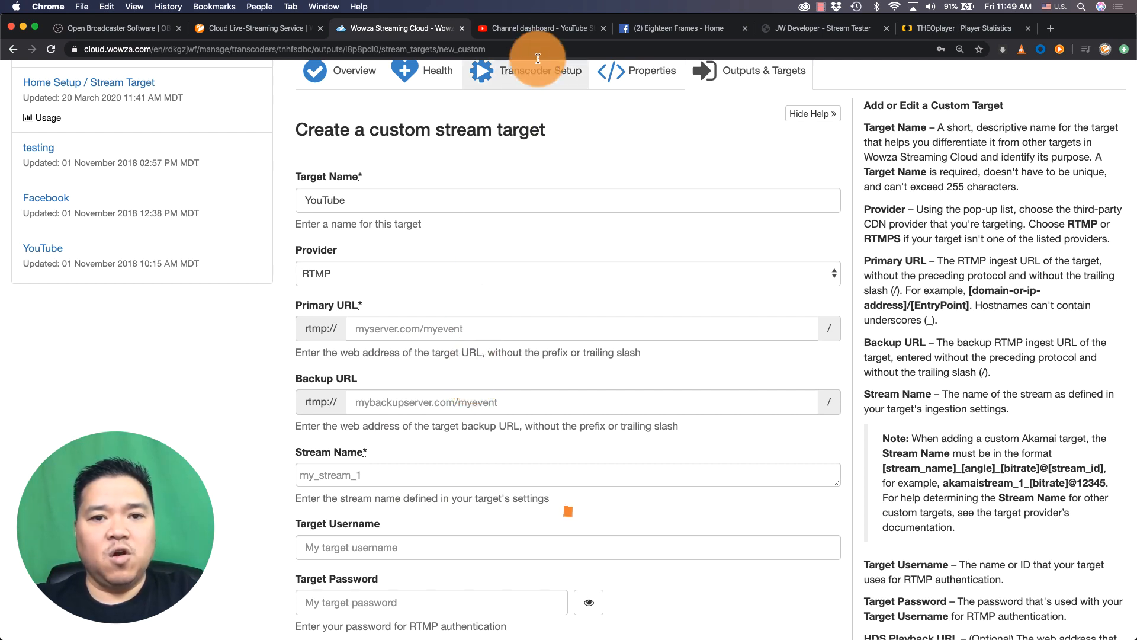
# Switch to YouTube Studio and create a new live stream titled How To Live Stream, marked not made for kids
pyautogui.click(555, 26)
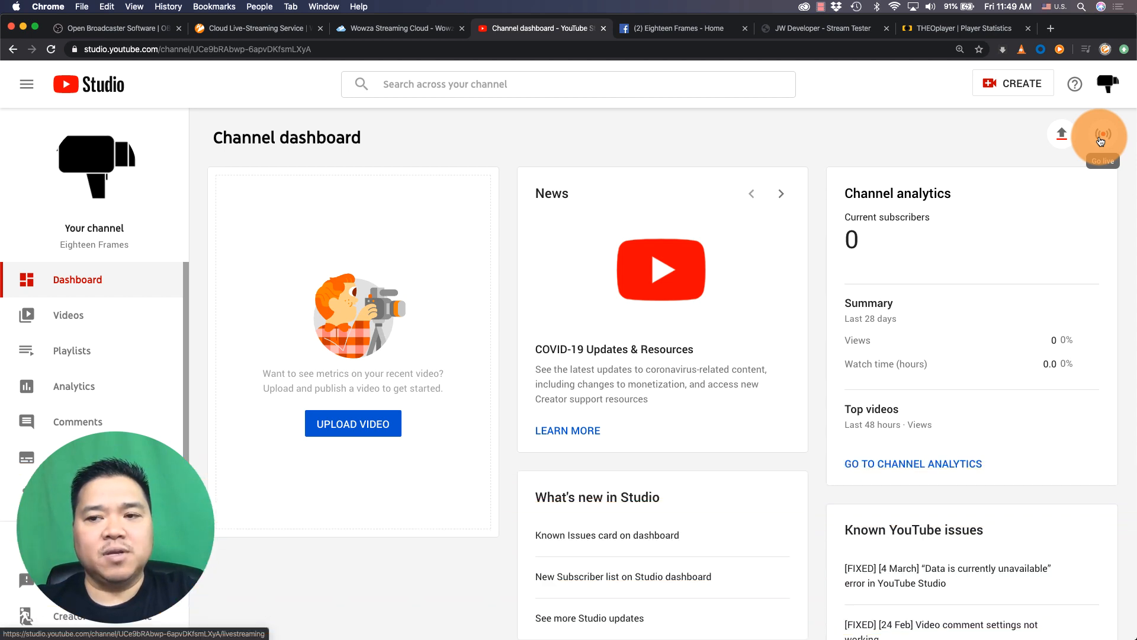
pyautogui.click(1100, 140)
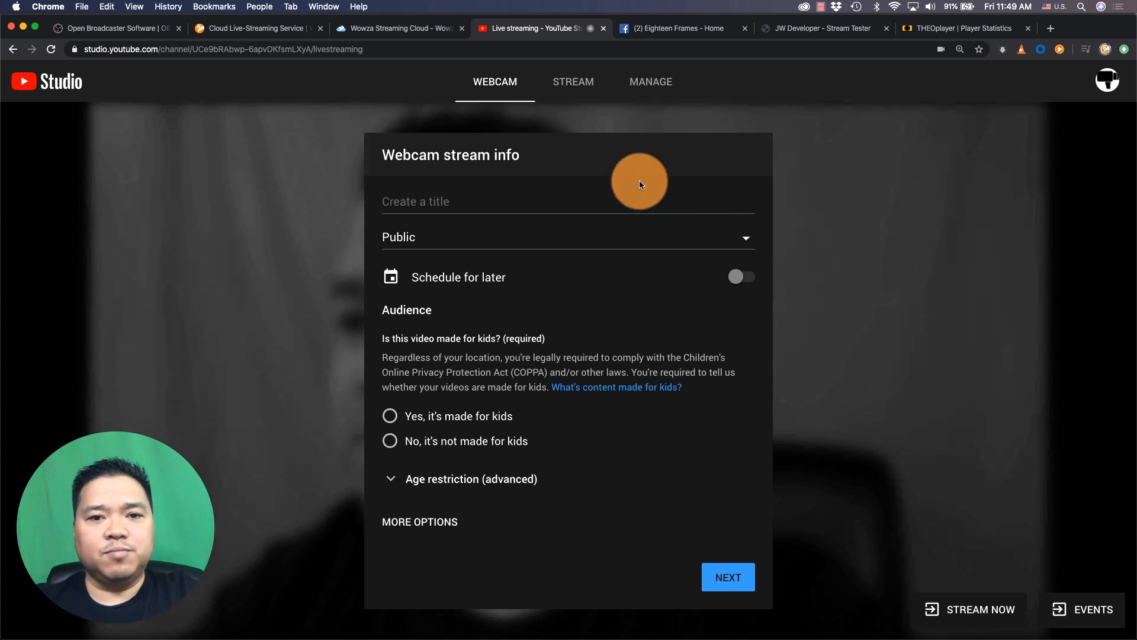
pyautogui.click(586, 92)
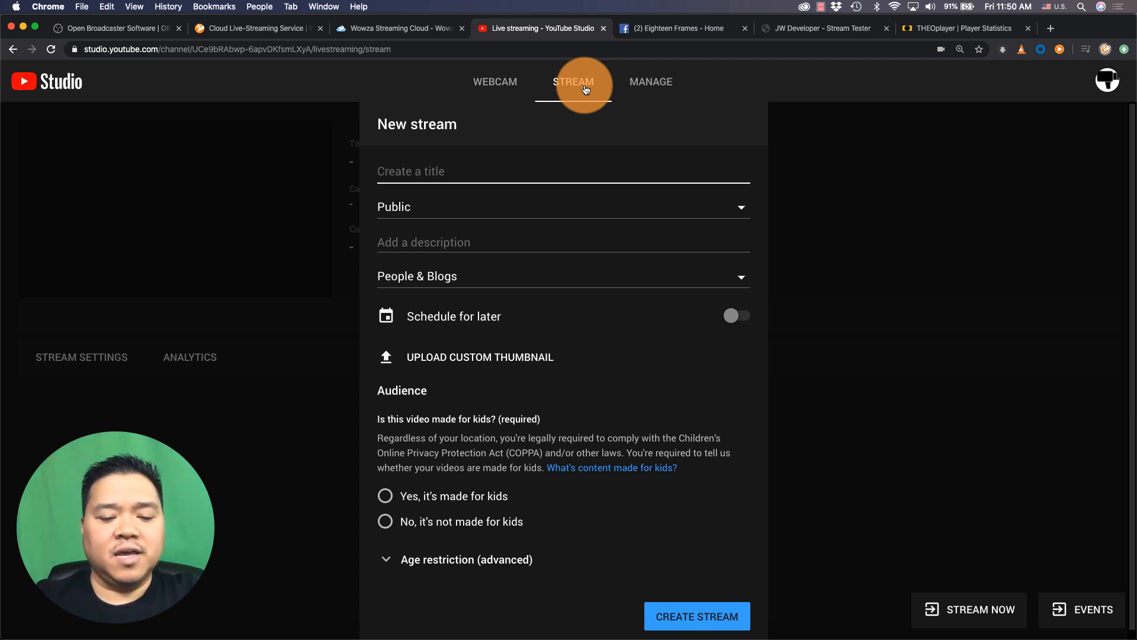
pyautogui.write('Live Str')
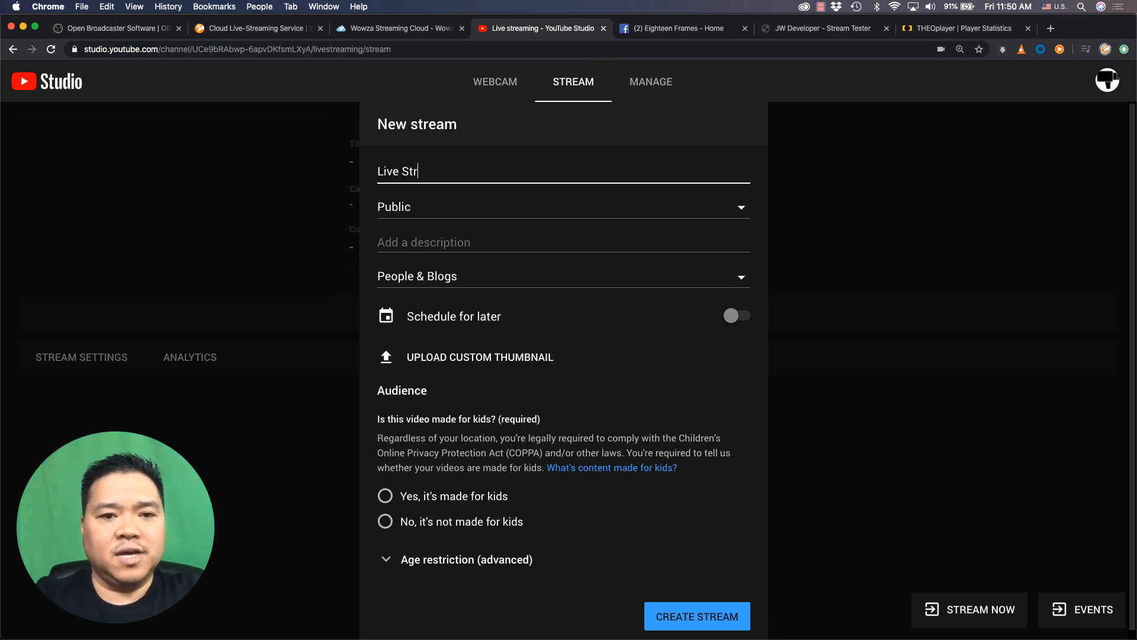
pyautogui.write('eaming')
pyautogui.click(435, 180)
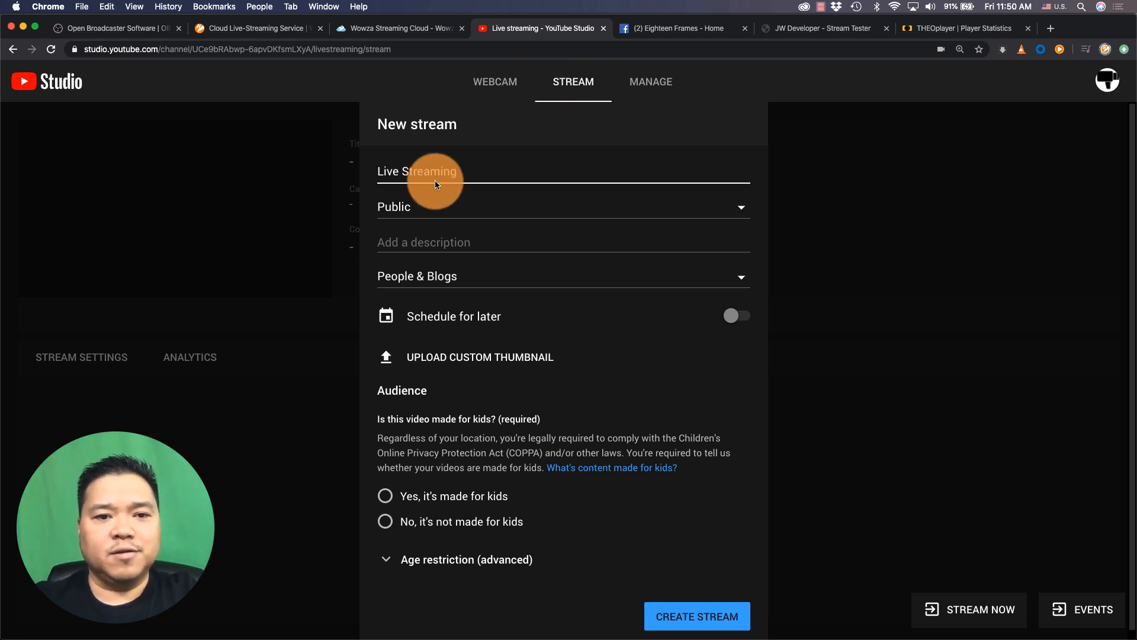
pyautogui.click(380, 174)
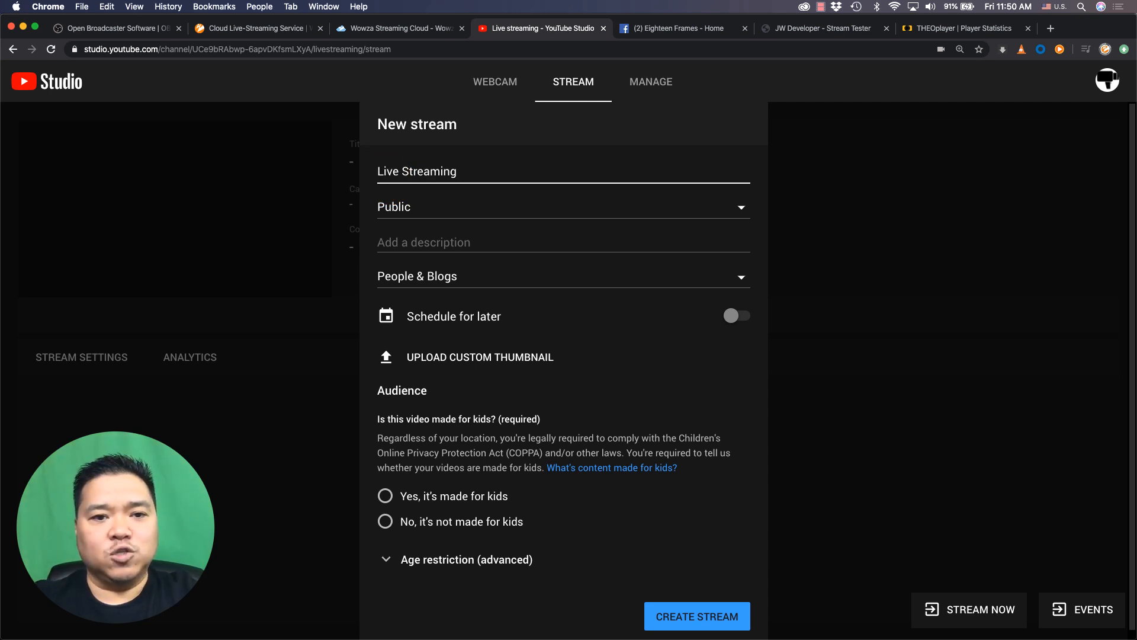
pyautogui.write('How To')
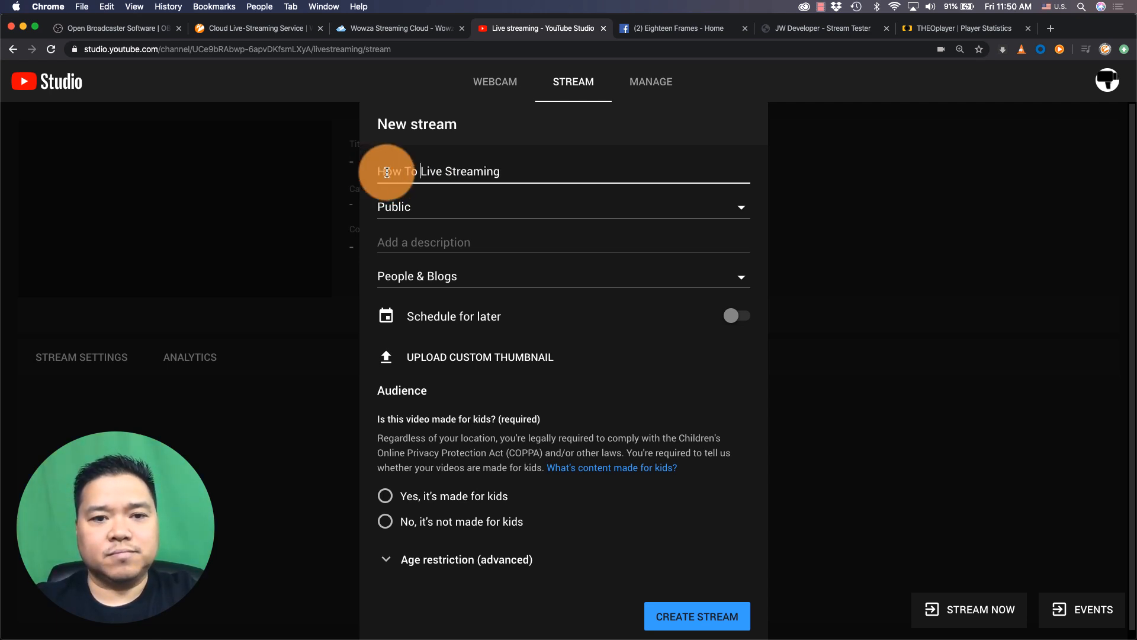
pyautogui.click(513, 173)
pyautogui.press('BackSpace')
pyautogui.press('BackSpace')
pyautogui.press('BackSpace')
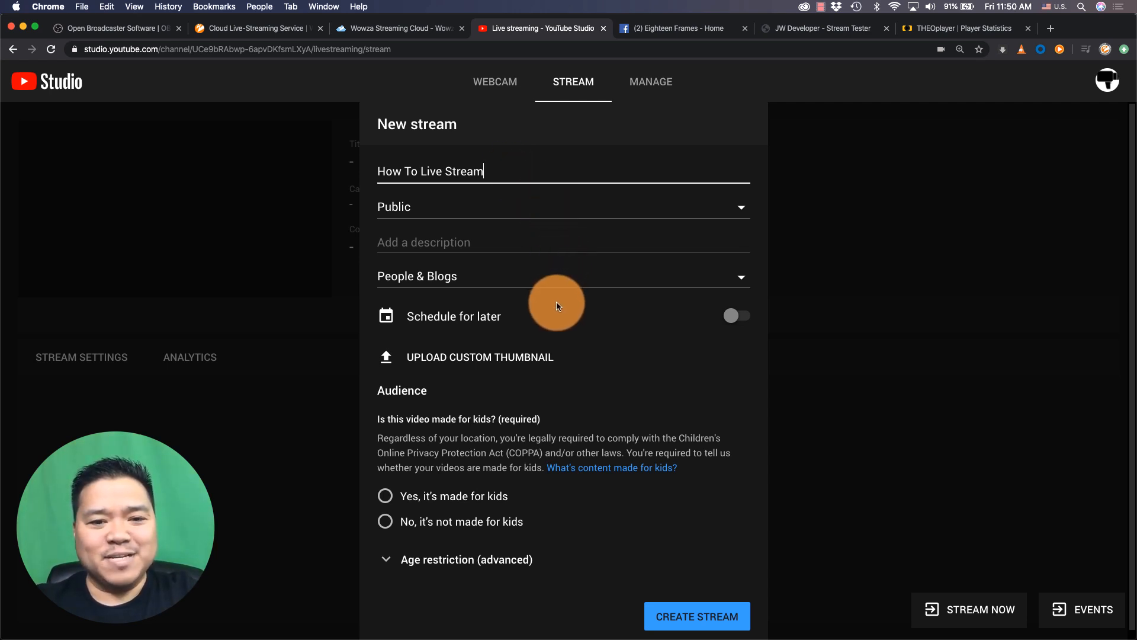
pyautogui.click(485, 522)
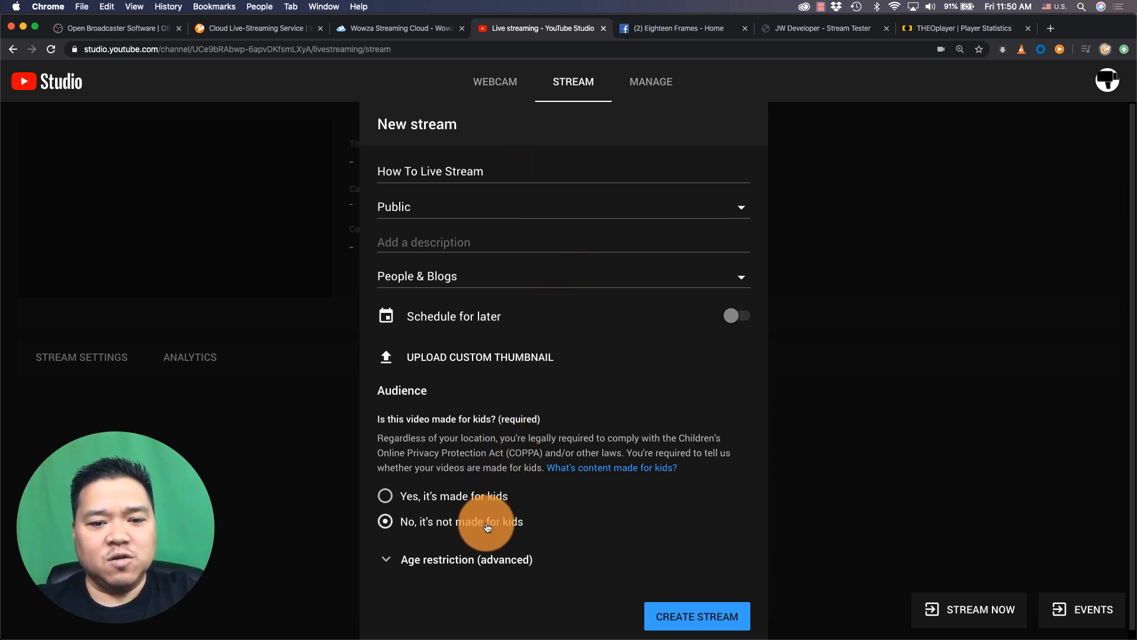
pyautogui.click(659, 613)
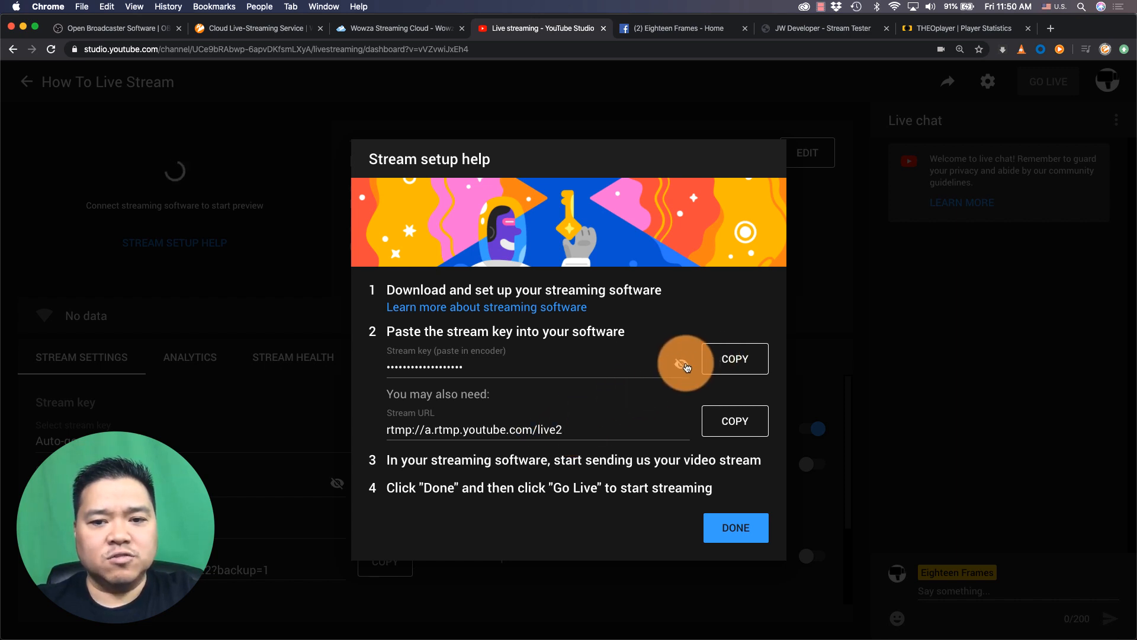
# Copy the YouTube stream key and paste it into the custom target's Stream Name field
pyautogui.click(751, 361)
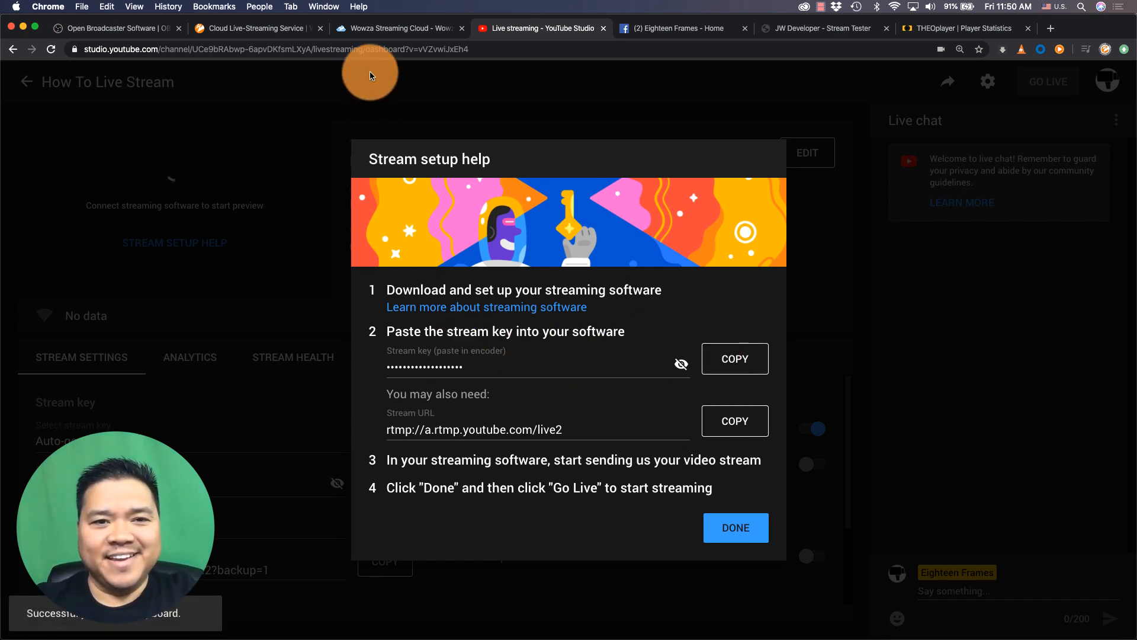
pyautogui.click(383, 31)
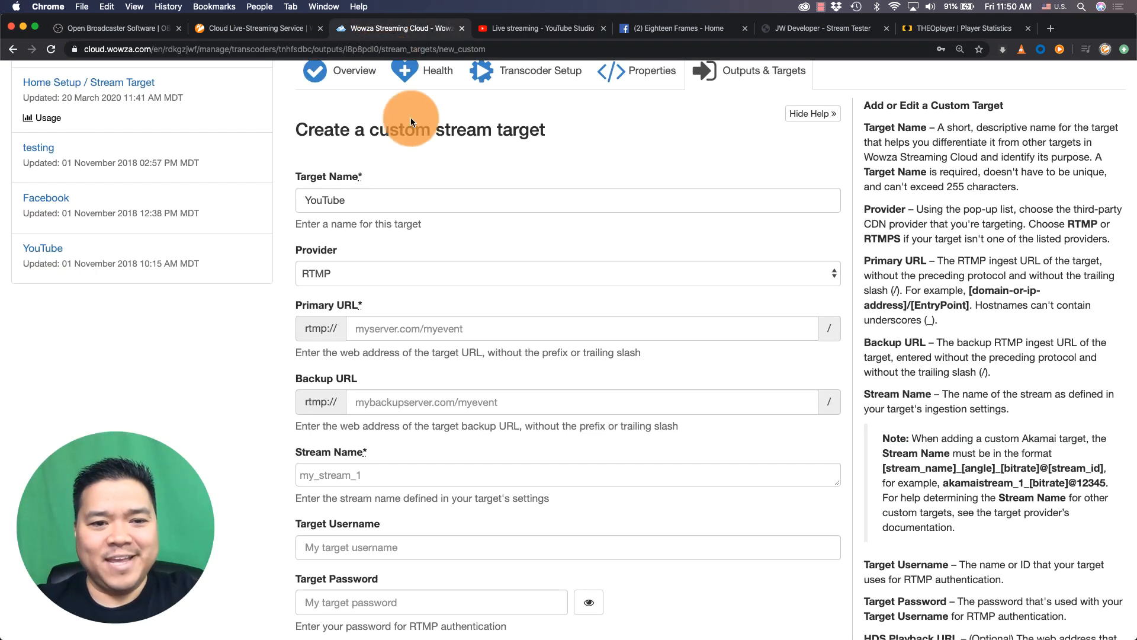
pyautogui.click(369, 477)
pyautogui.press('super+v')
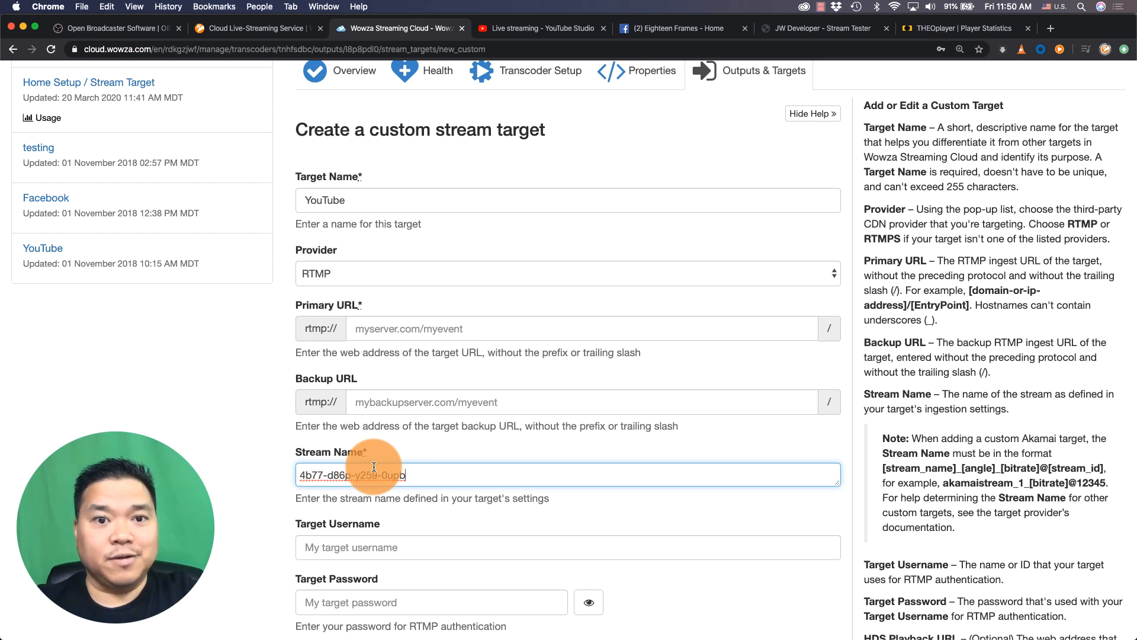
# Copy YouTube's stream URL into the Primary URL field as a.rtmp.youtube.com/live2, removing the duplicated rtmp:// prefix
pyautogui.click(549, 27)
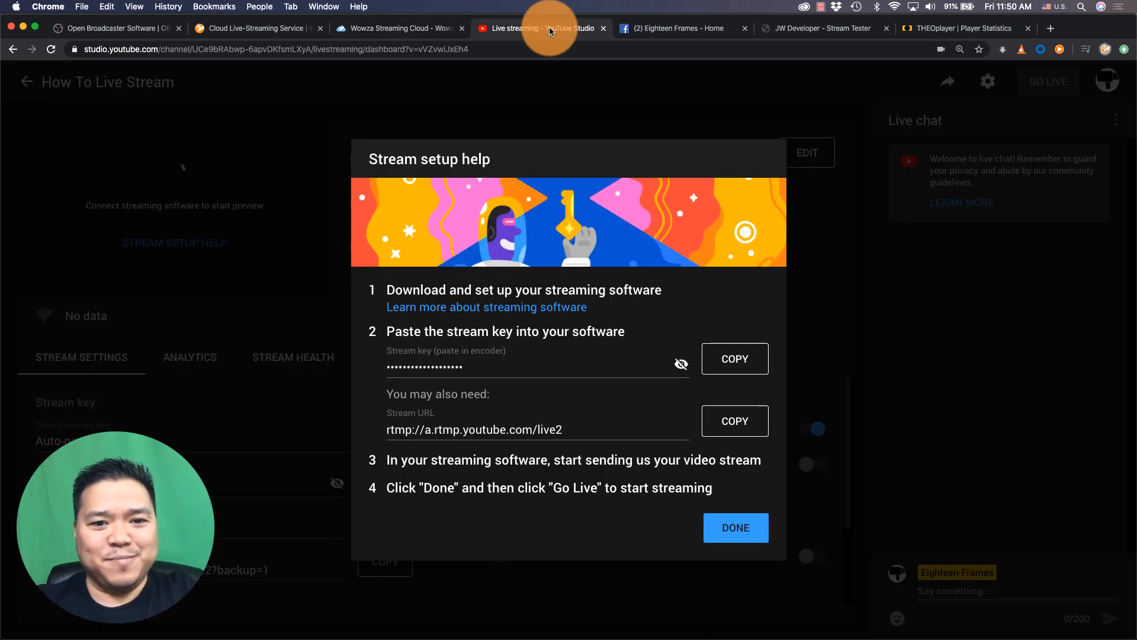
pyautogui.click(713, 425)
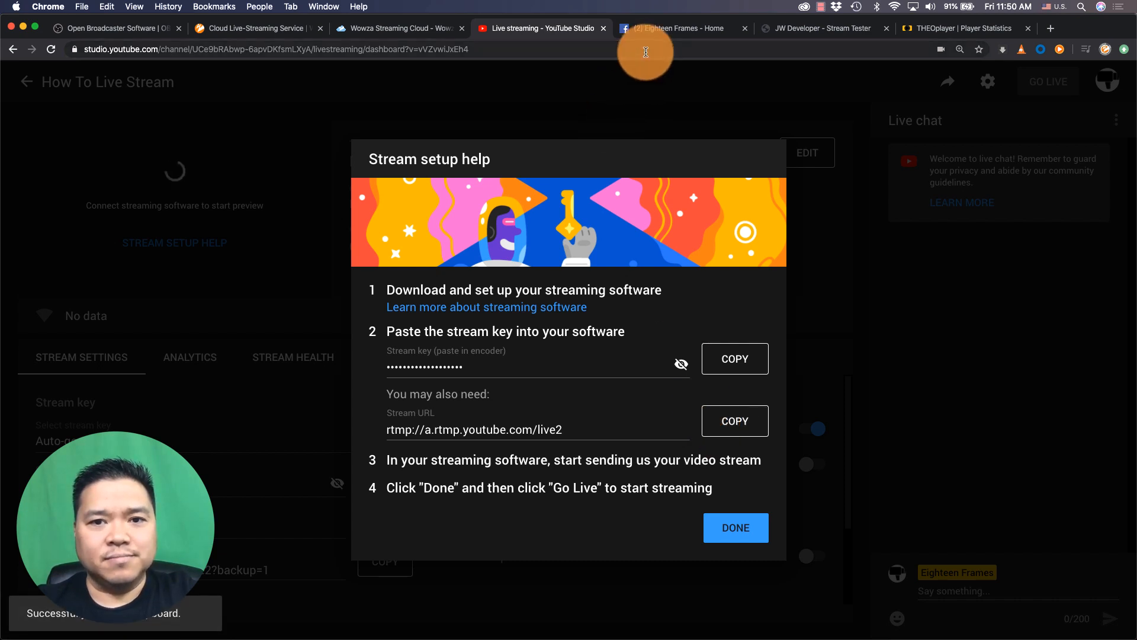
pyautogui.click(428, 29)
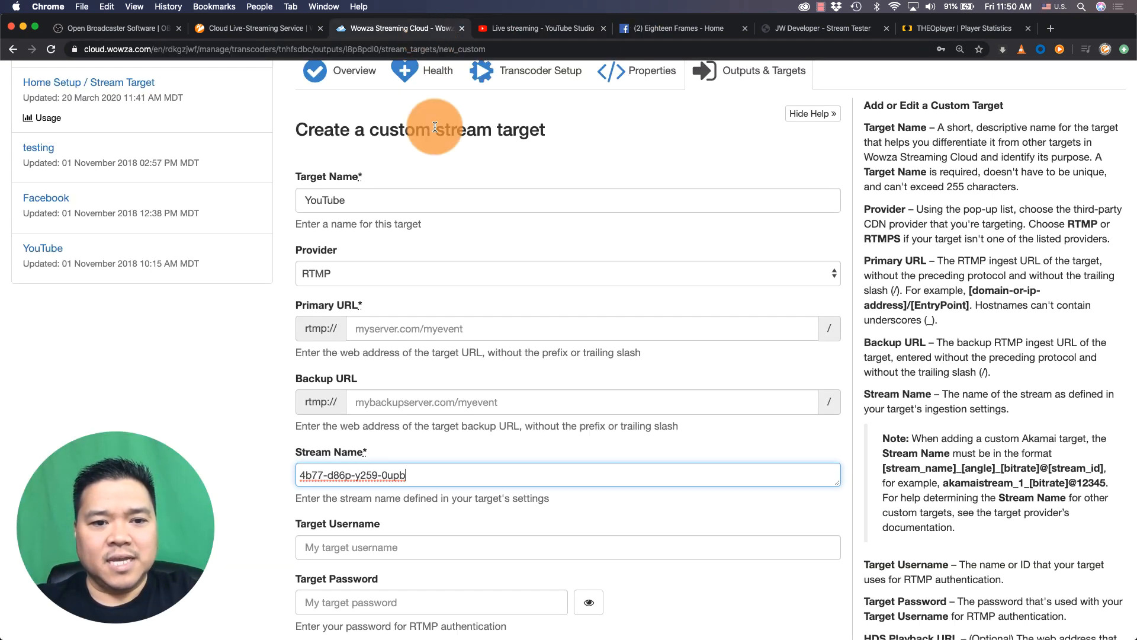
pyautogui.click(419, 330)
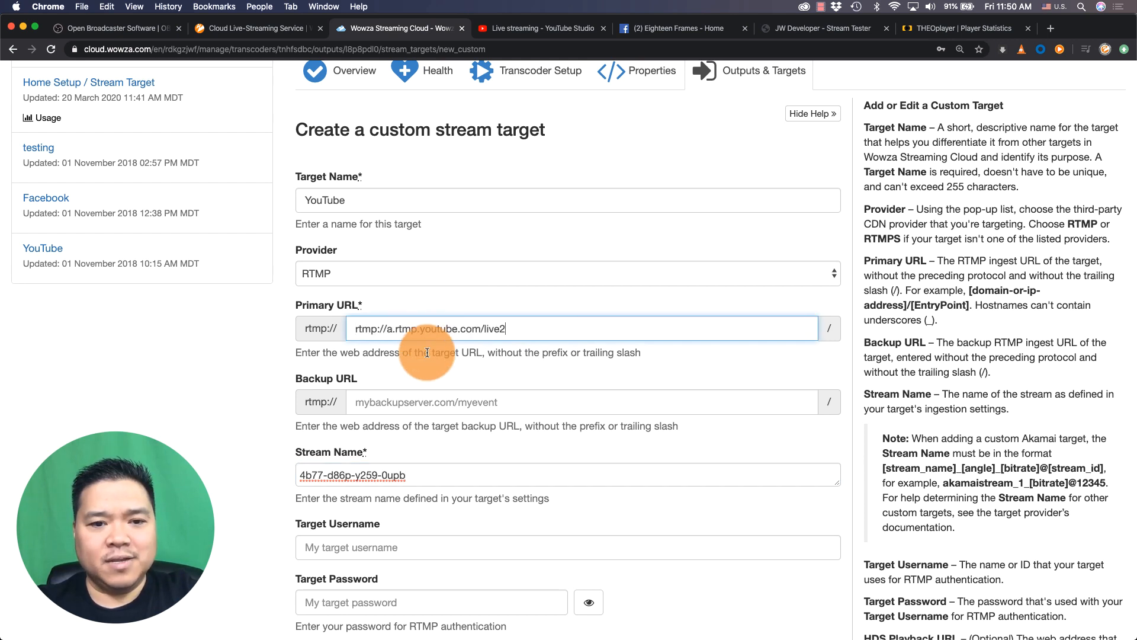
pyautogui.click(426, 357)
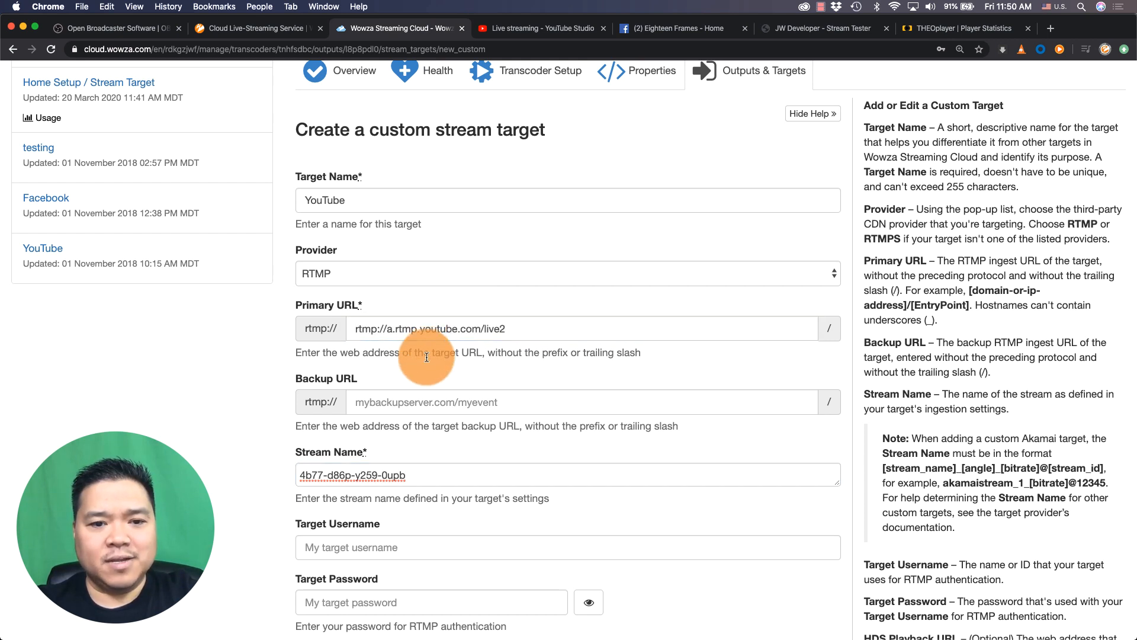
pyautogui.click(363, 333)
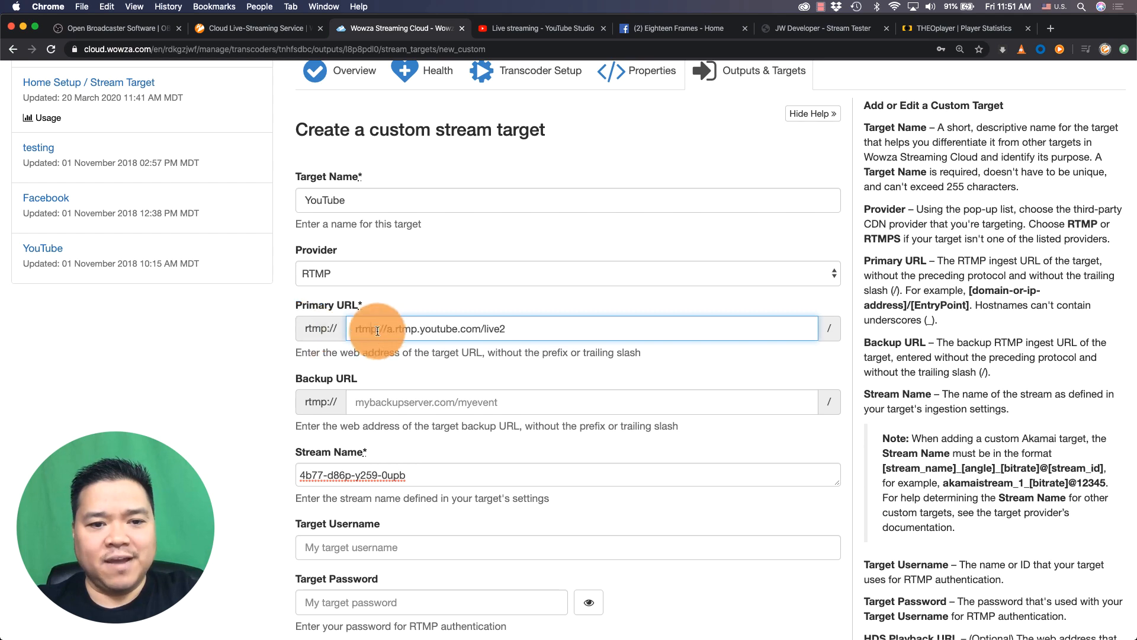
pyautogui.moveTo(389, 329); pyautogui.dragTo(320, 327)
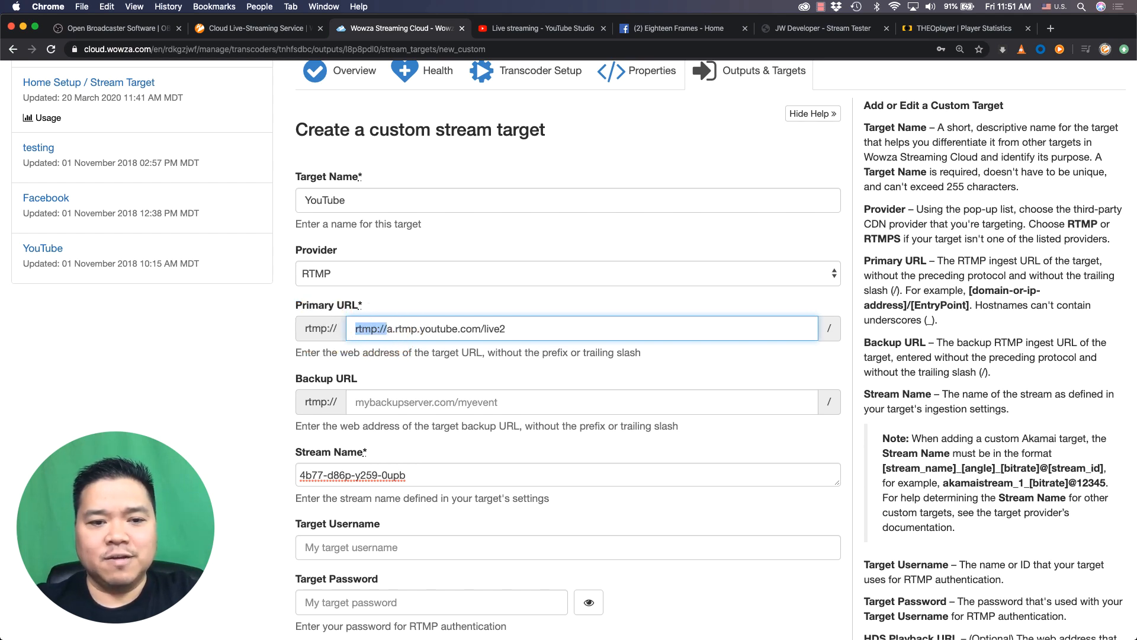
pyautogui.press('BackSpace')
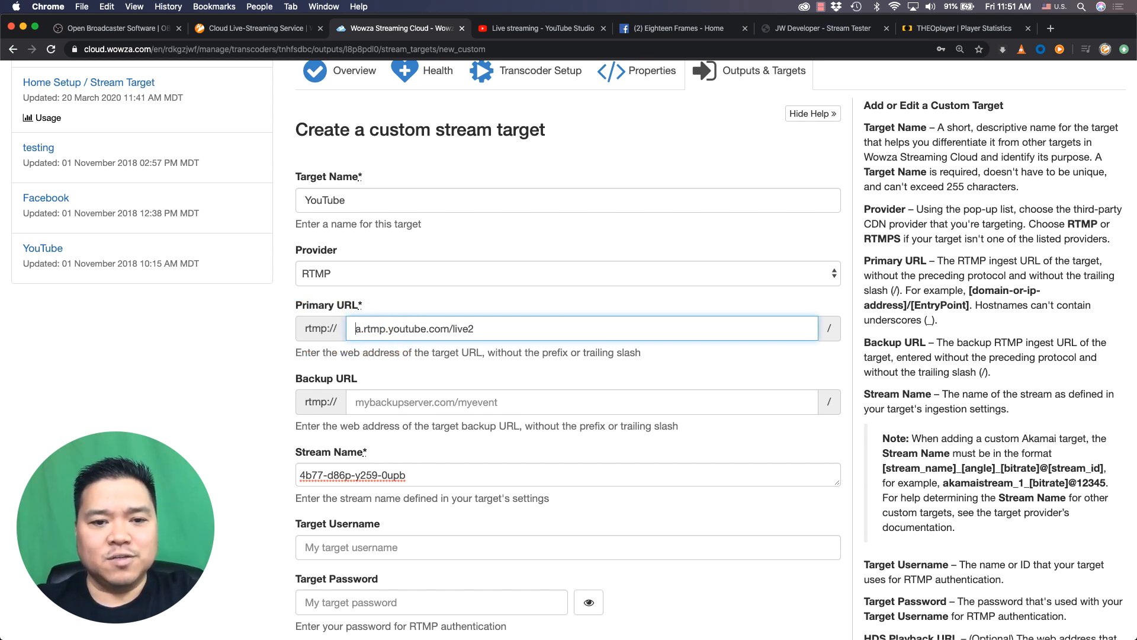
# Close the setup help, copy YouTube's backup URL and enter it as Backup URL b.rtmp.youtube.com/live2?backup=1 without the rtmp:// prefix
pyautogui.click(528, 27)
pyautogui.click(740, 532)
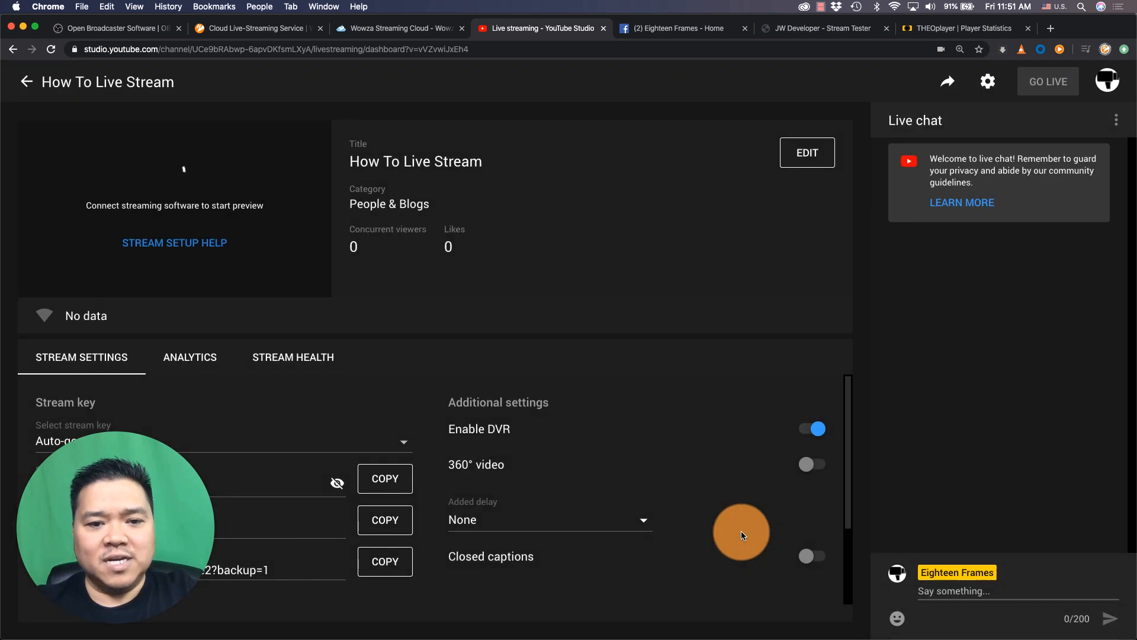
pyautogui.scroll(-2, 667, 419)
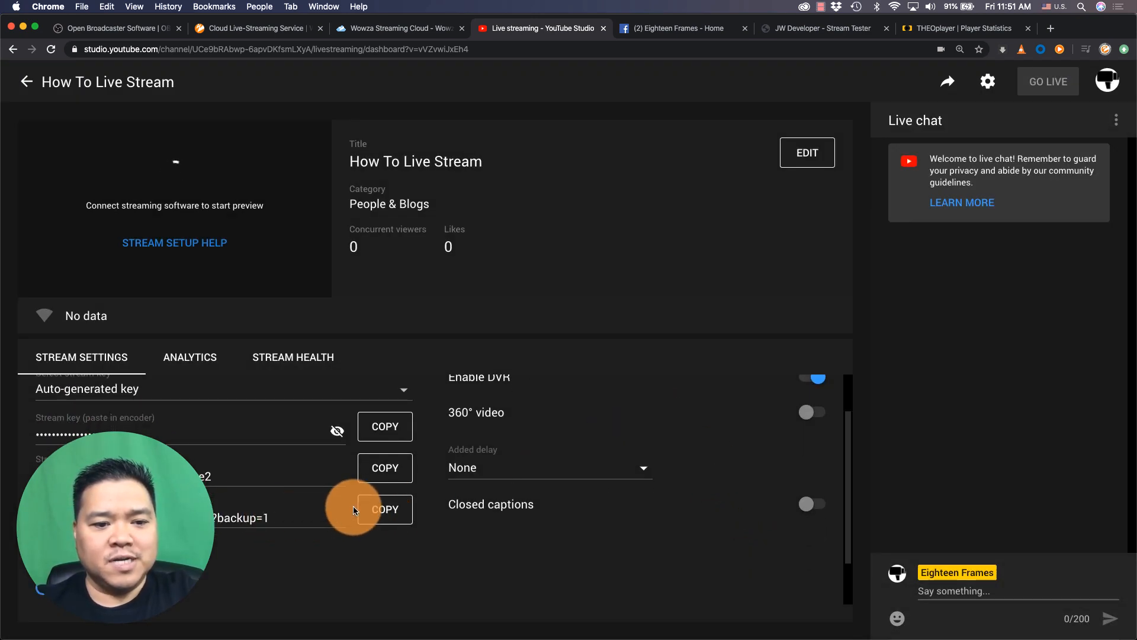
pyautogui.click(382, 511)
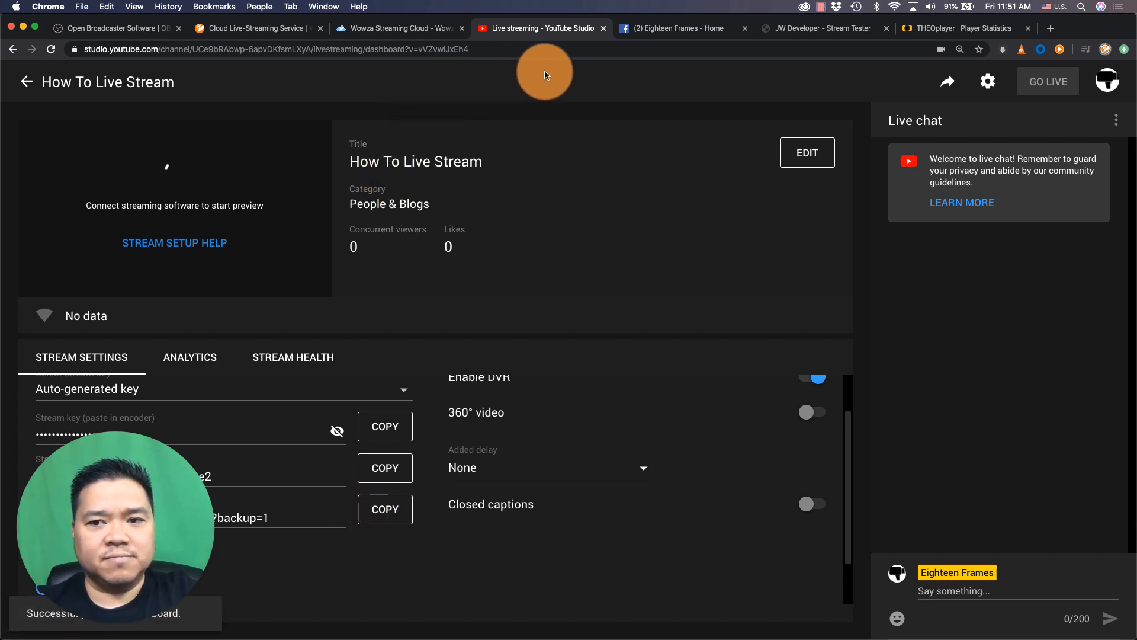
pyautogui.click(418, 29)
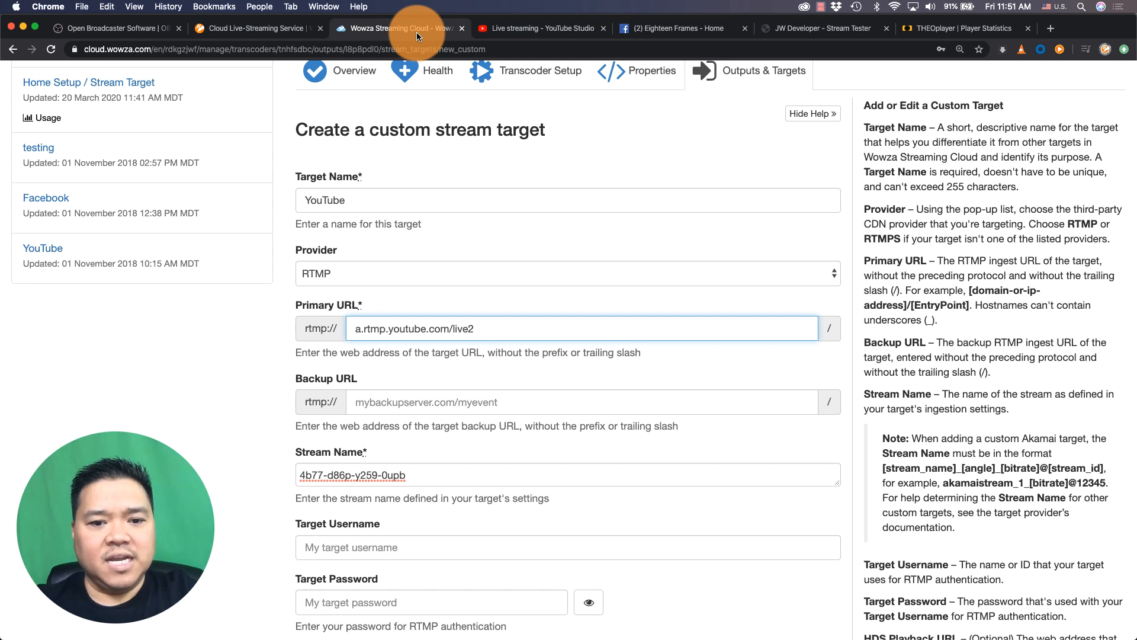
pyautogui.click(452, 403)
pyautogui.press('super+v')
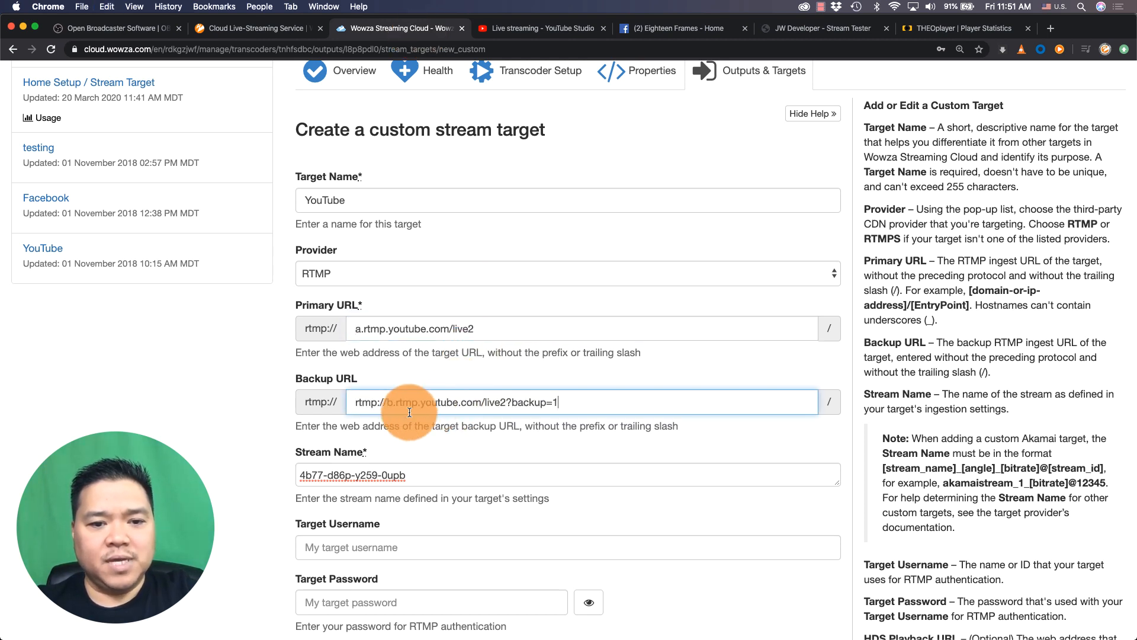
pyautogui.moveTo(386, 405); pyautogui.dragTo(335, 403)
pyautogui.press('BackSpace')
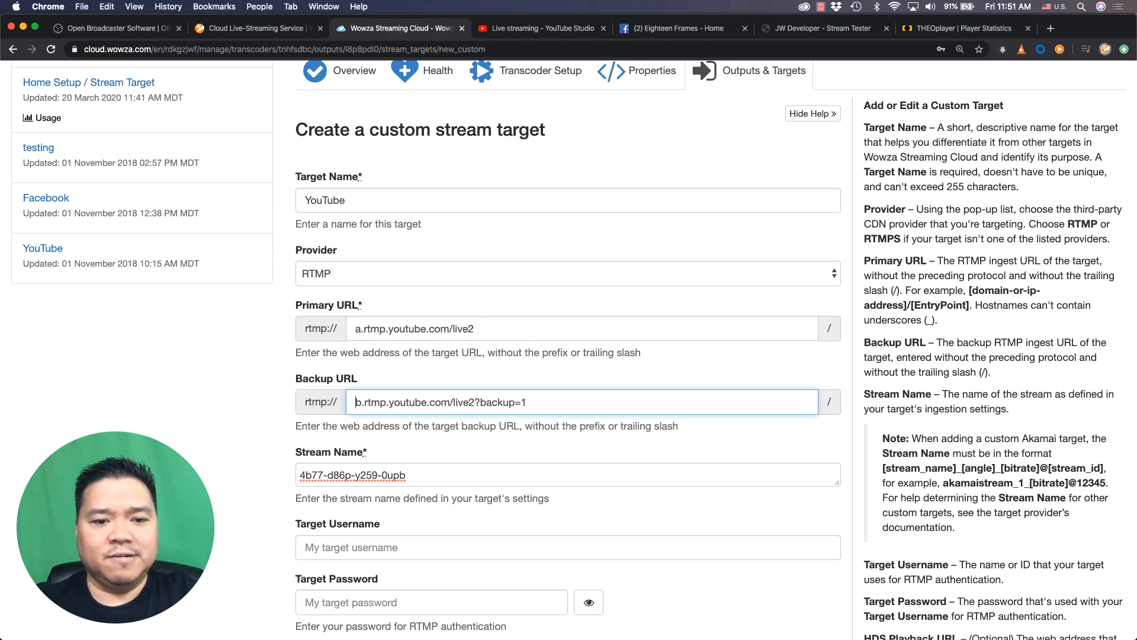
# Add the YouTube custom stream target
pyautogui.scroll(-5, 656, 350)
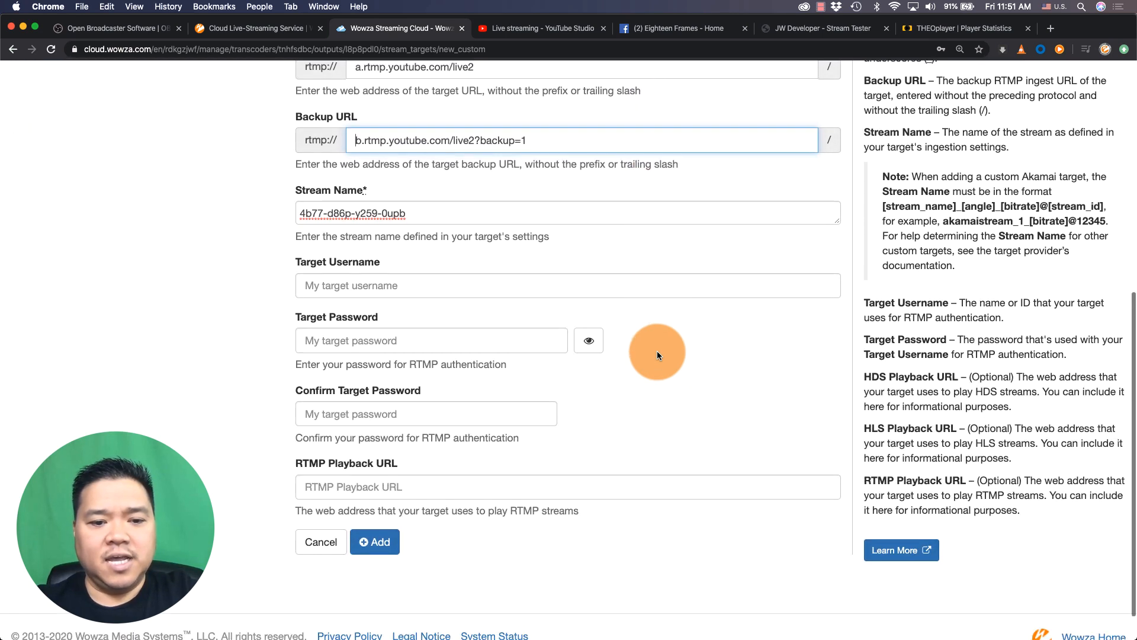
pyautogui.click(373, 508)
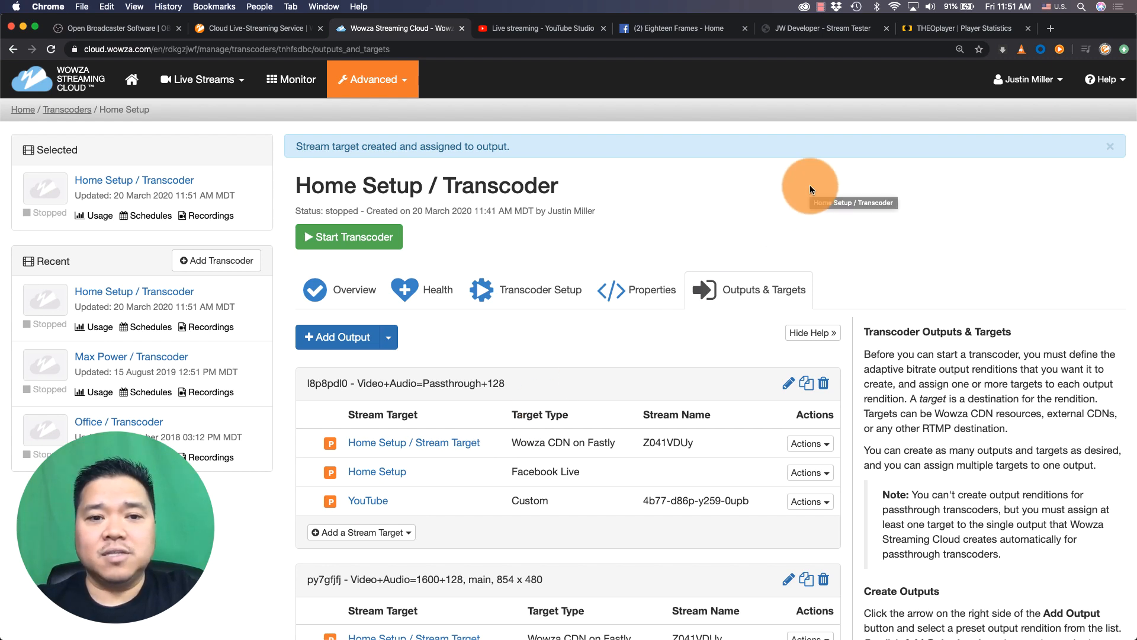
# Open the Live Streams list in Wowza Streaming Cloud
pyautogui.click(562, 27)
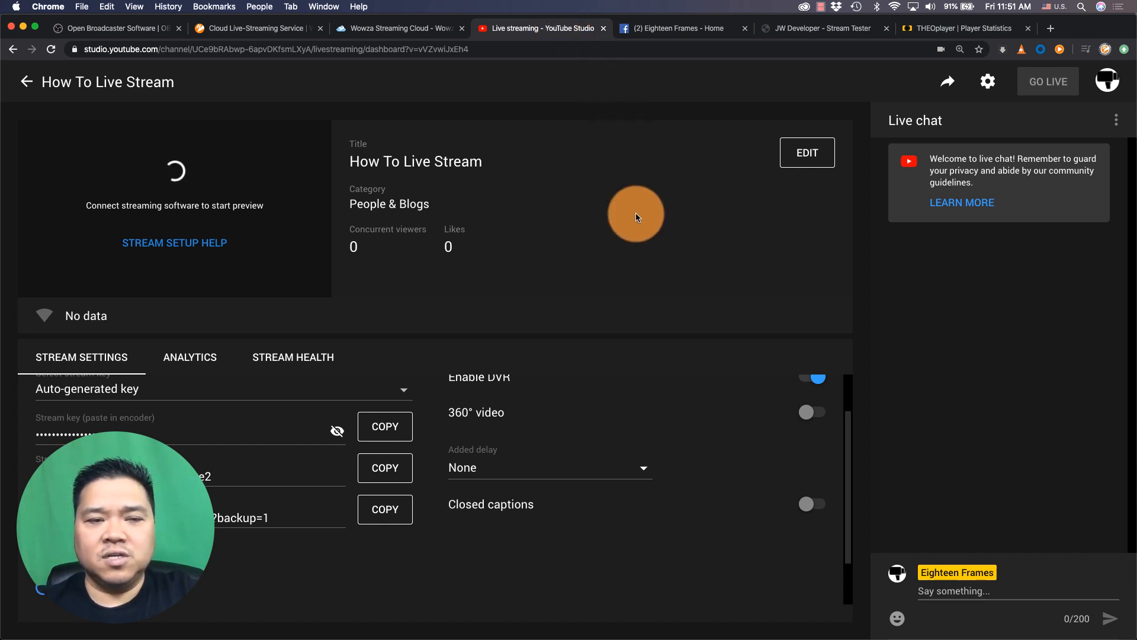
pyautogui.click(397, 30)
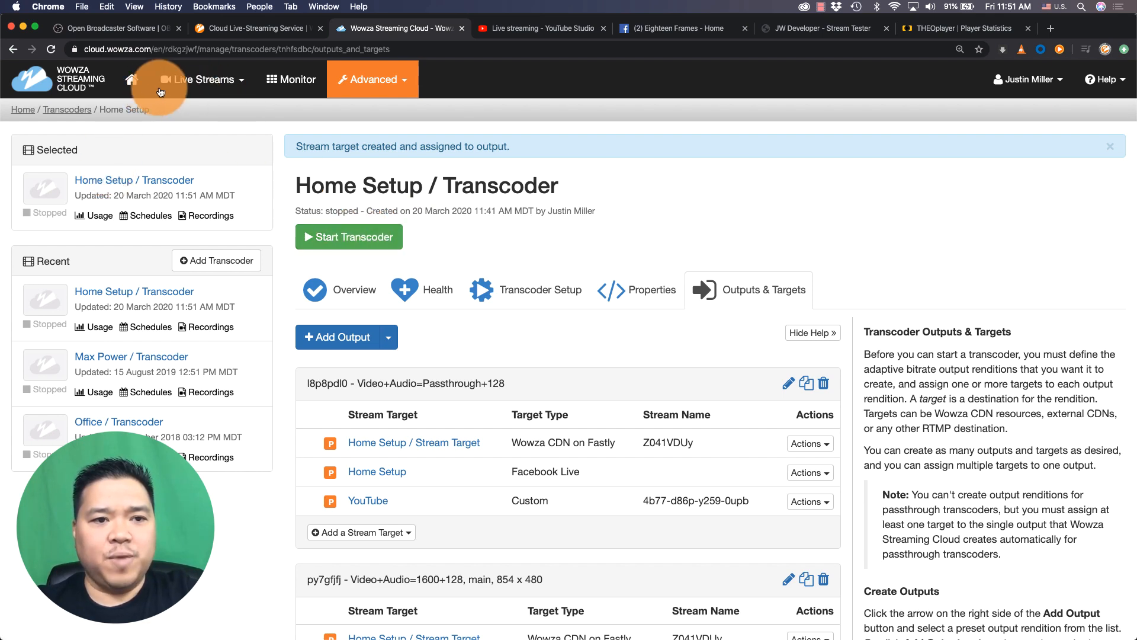
pyautogui.click(212, 81)
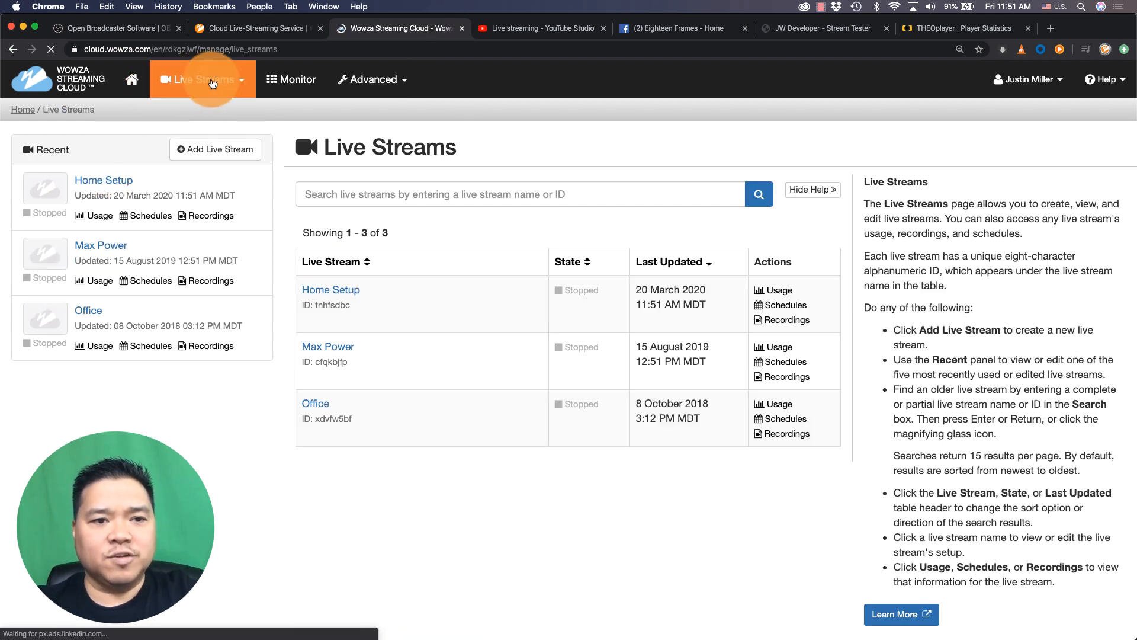
# Open the Home Setup live stream and start it in Wowza Streaming Cloud
pyautogui.click(116, 181)
pyautogui.click(333, 208)
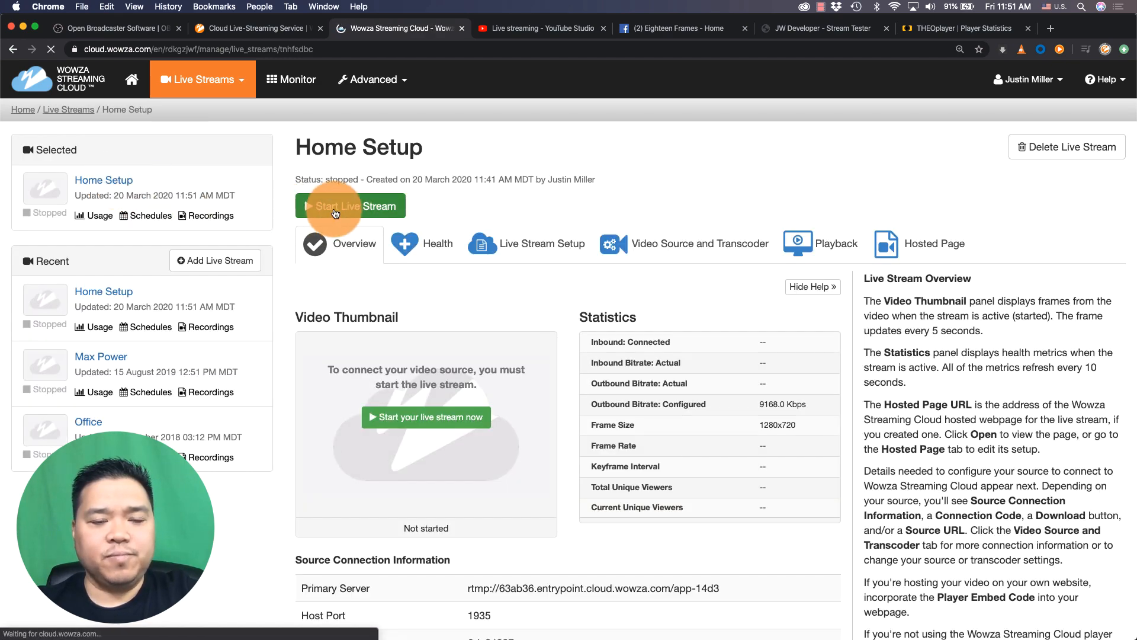
pyautogui.click(754, 212)
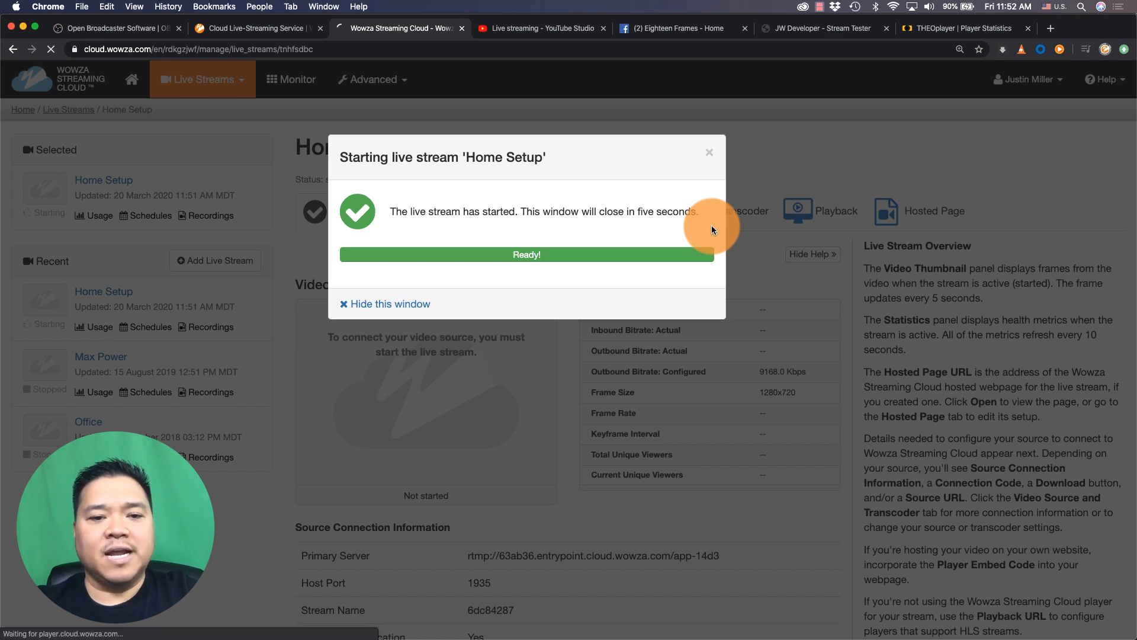
# Switch to Finder and launch OBS from the Applications folder
pyautogui.press('super+Tab')
pyautogui.press('super+Tab')
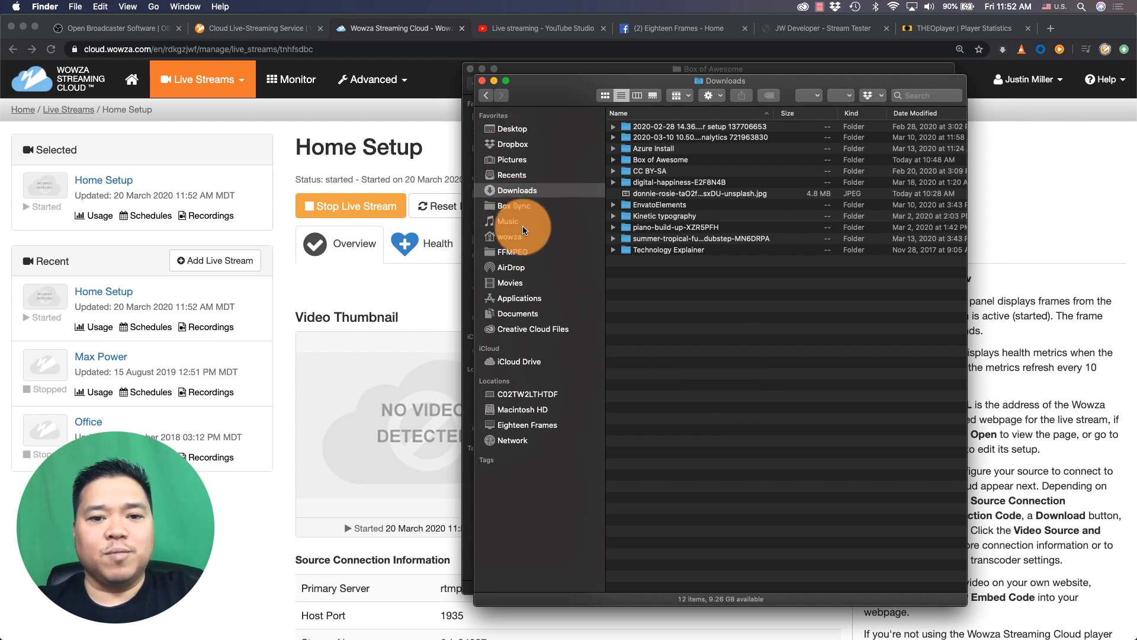
pyautogui.click(520, 298)
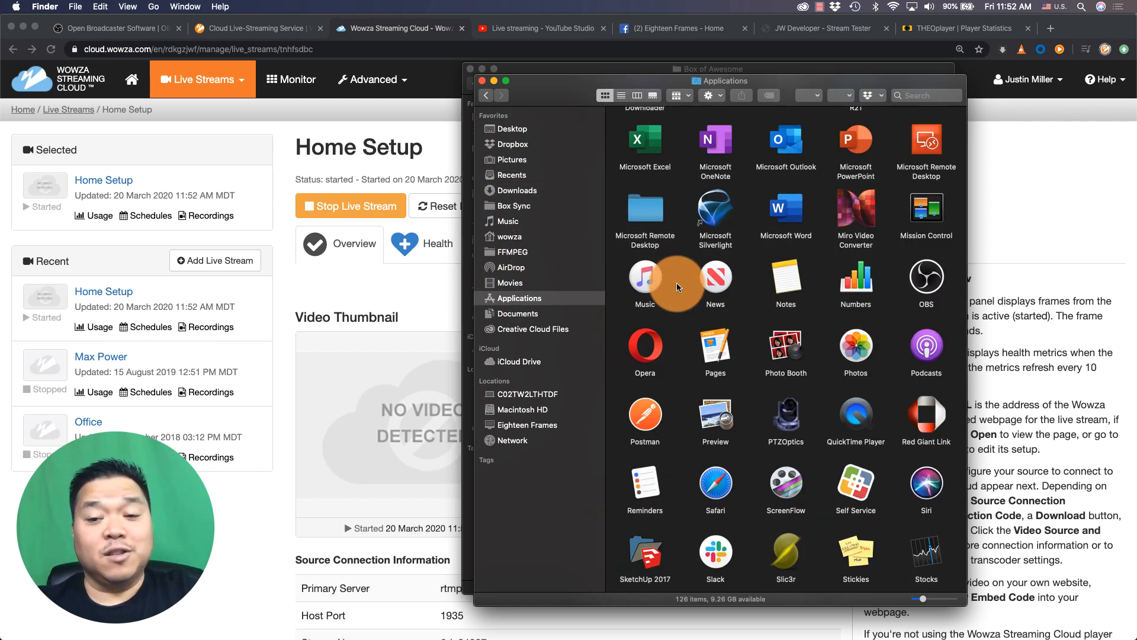
pyautogui.doubleClick(918, 274)
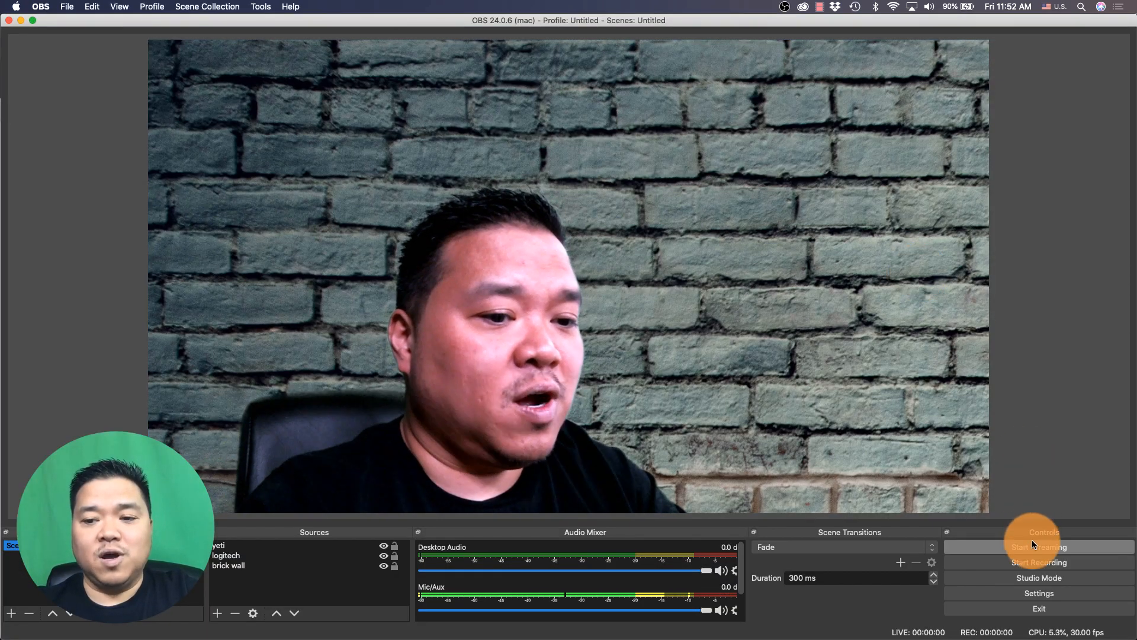
# Review the custom Wowza server in OBS's Stream settings, close them, and start streaming
pyautogui.click(1034, 592)
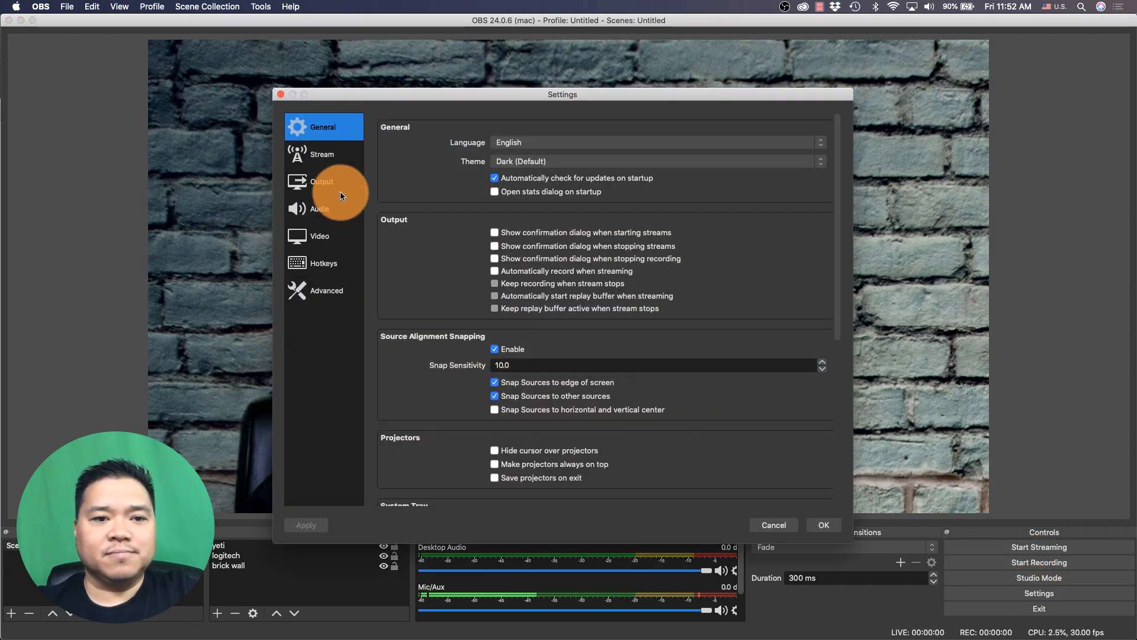
pyautogui.click(328, 155)
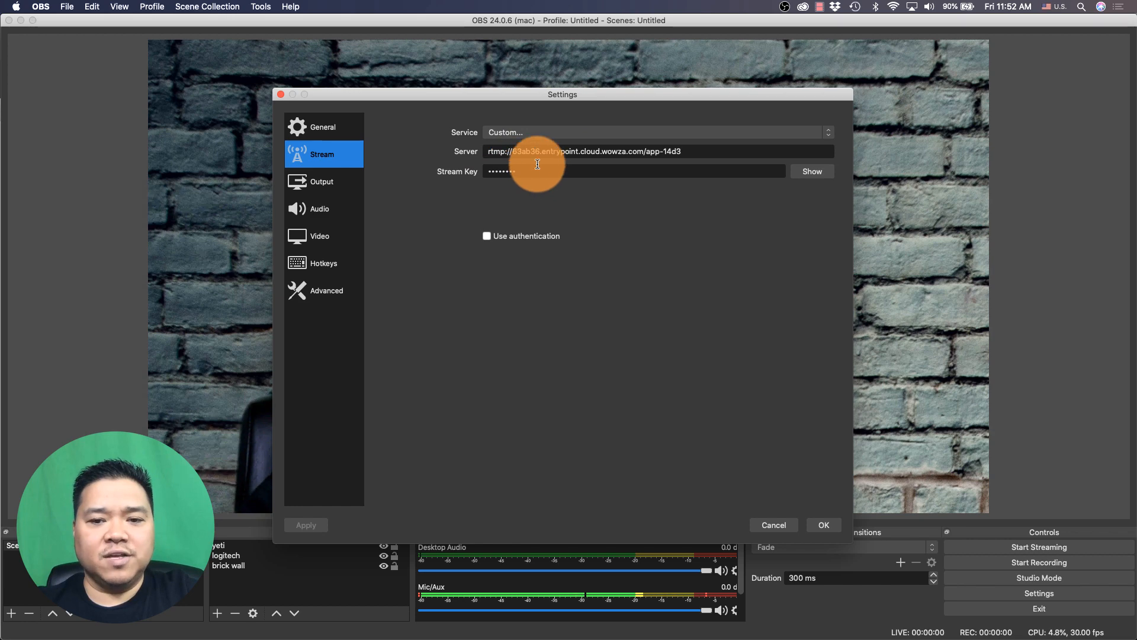
pyautogui.click(818, 524)
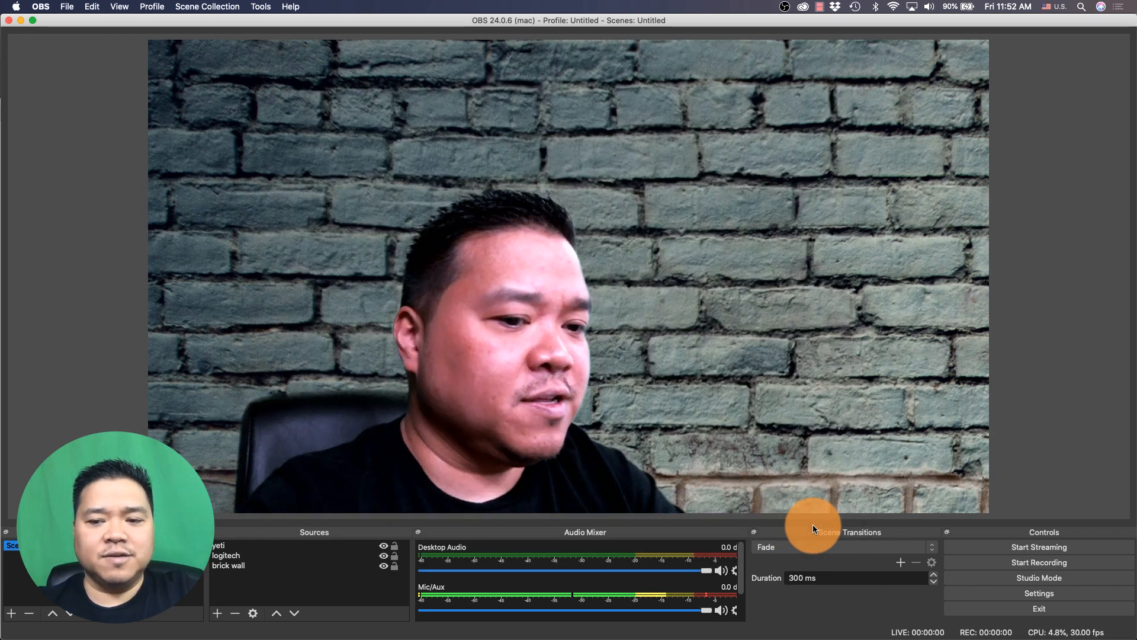
pyautogui.click(998, 549)
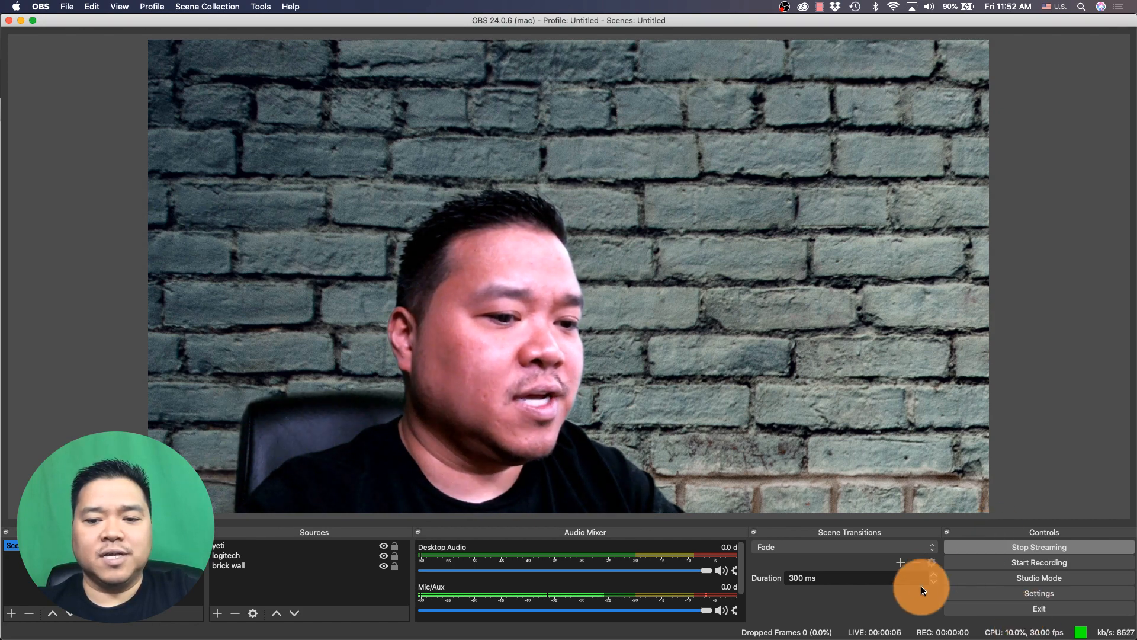
# Return to the Home Setup stream overview and copy its HLS playback URL
pyautogui.press('super+Tab')
pyautogui.press('super+Tab')
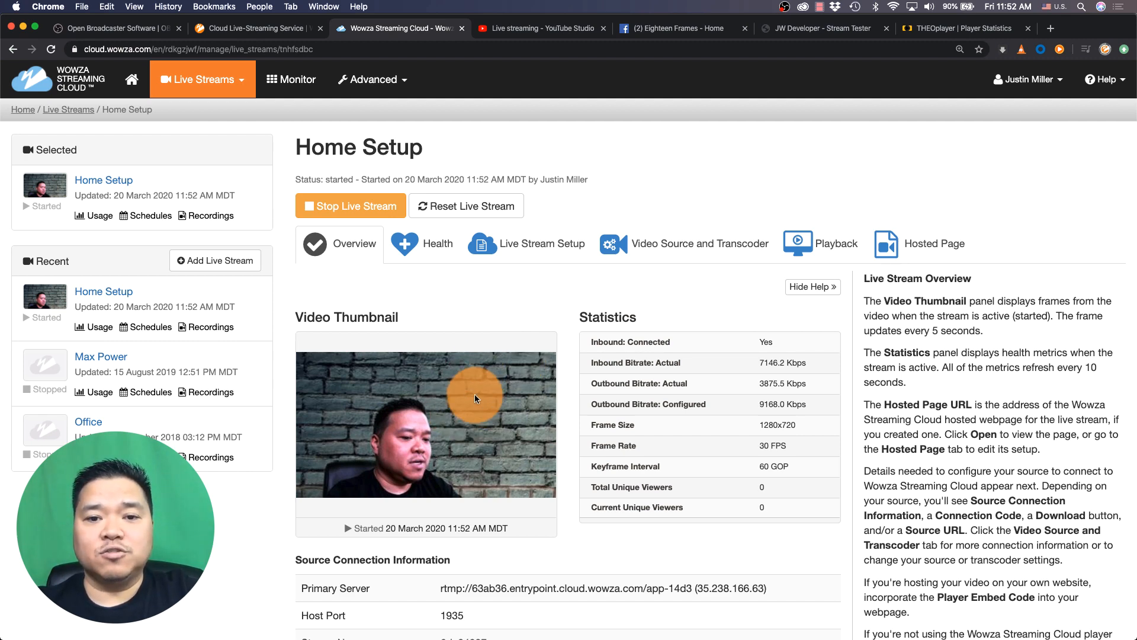
pyautogui.scroll(-5, 475, 395)
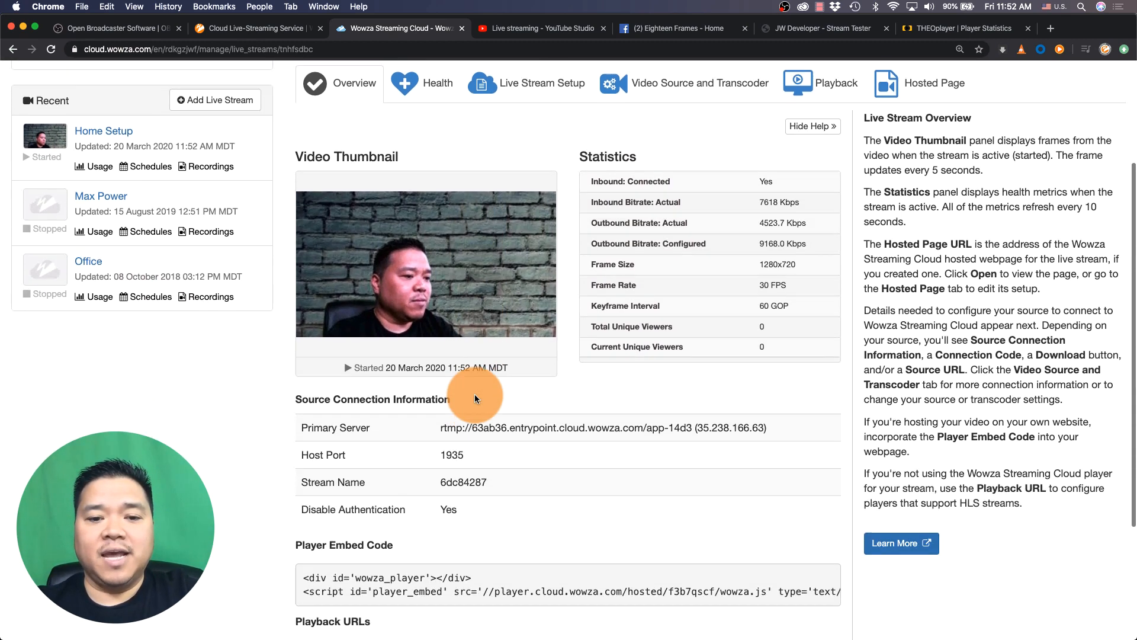
pyautogui.scroll(-3, 509, 425)
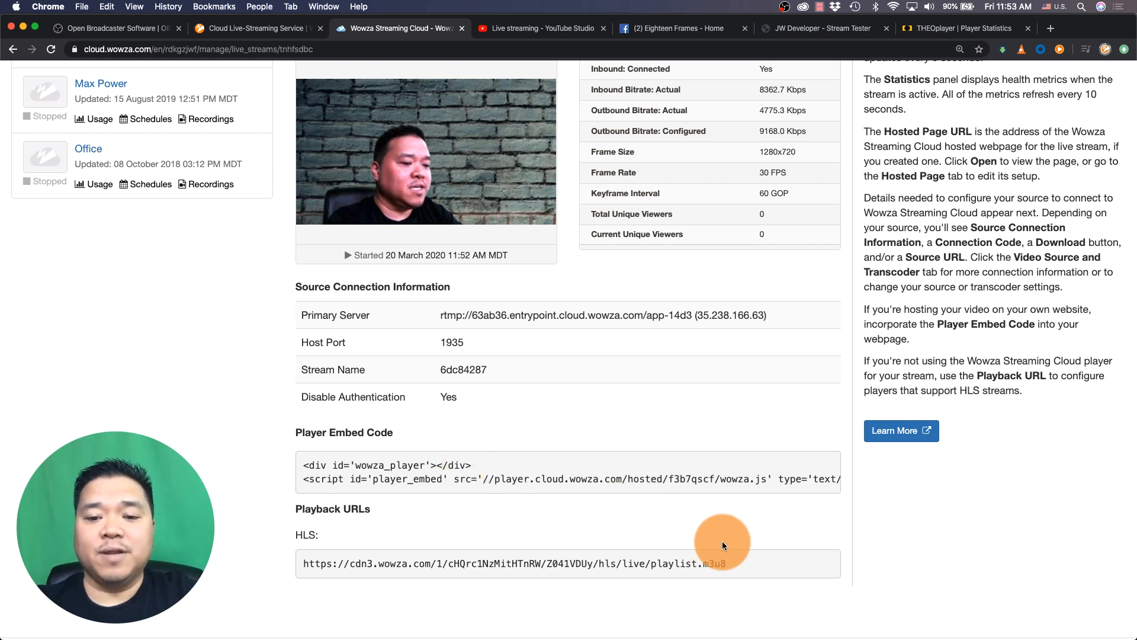
pyautogui.moveTo(727, 563); pyautogui.dragTo(303, 558)
pyautogui.press('super+c')
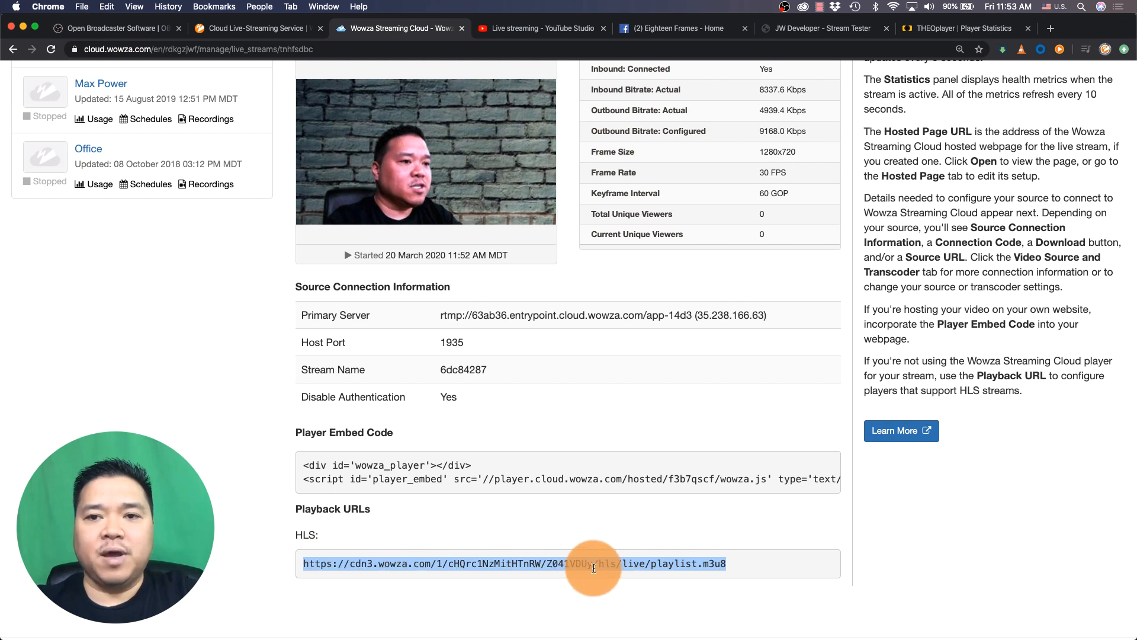
# Paste the HLS playback URL into the JW Player Stream Tester's File URL and test the stream
pyautogui.click(816, 31)
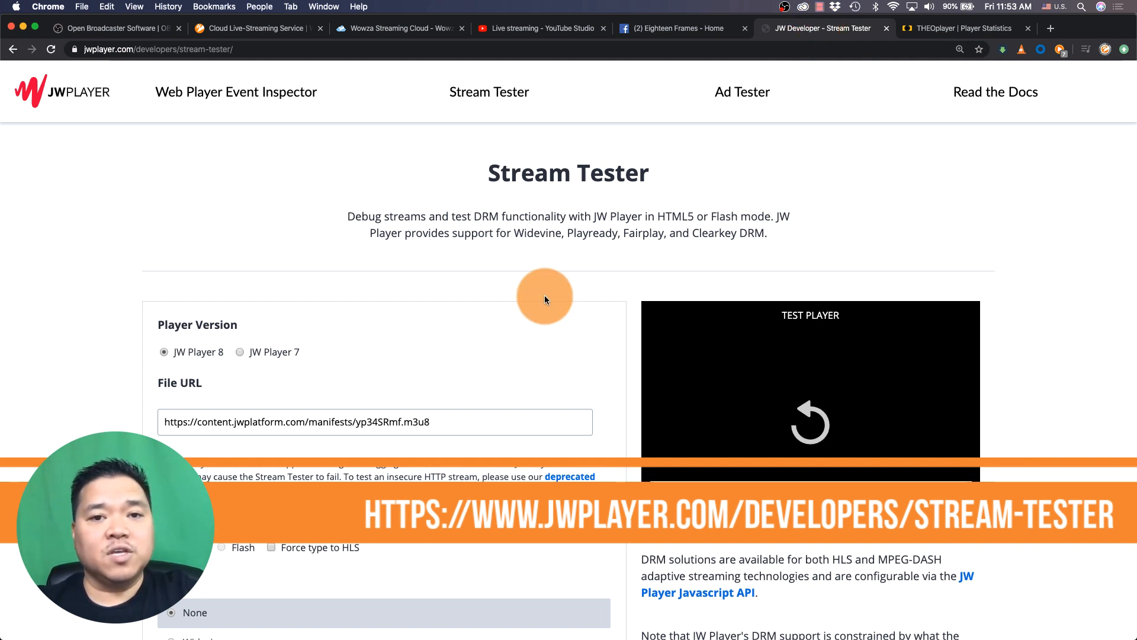
pyautogui.tripleClick(464, 422)
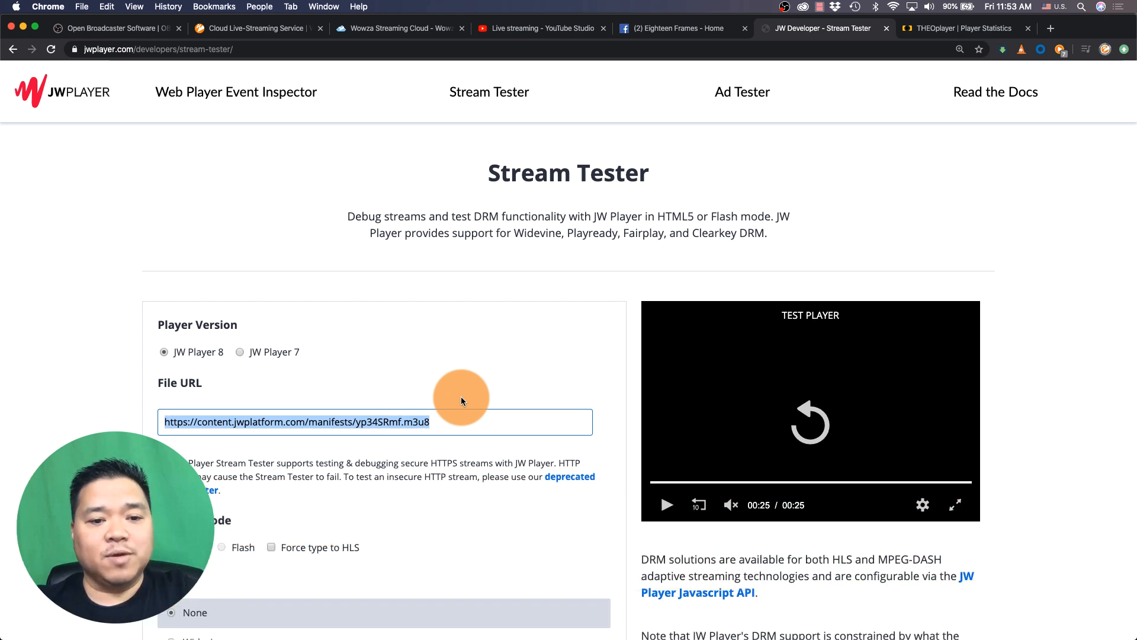
pyautogui.press('super+v')
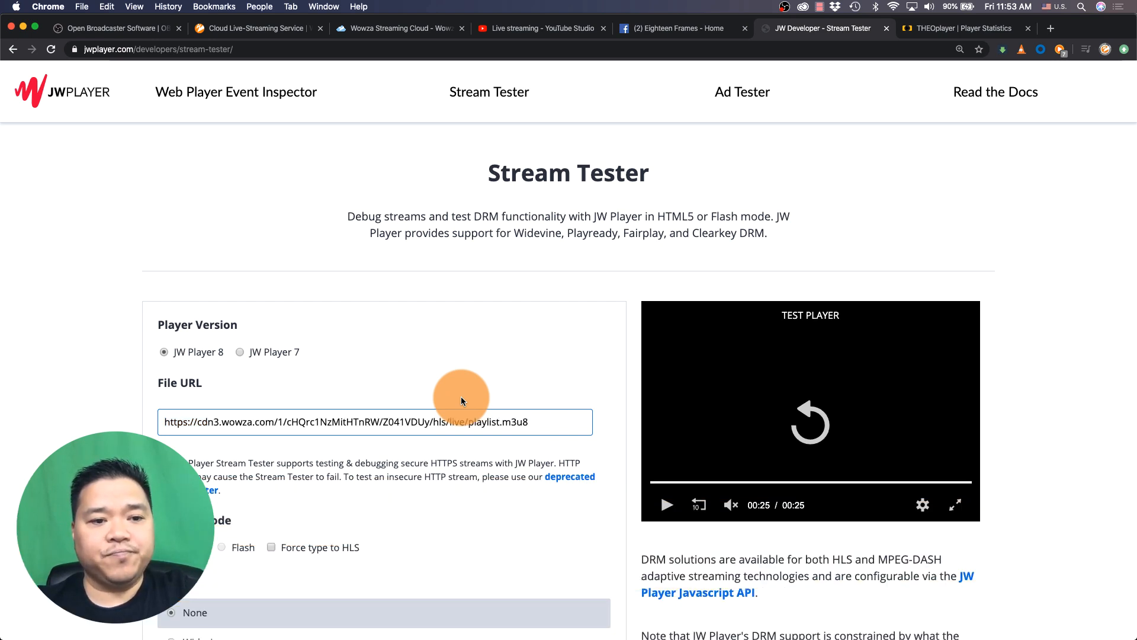
pyautogui.scroll(-3, 461, 397)
pyautogui.scroll(-5, 461, 396)
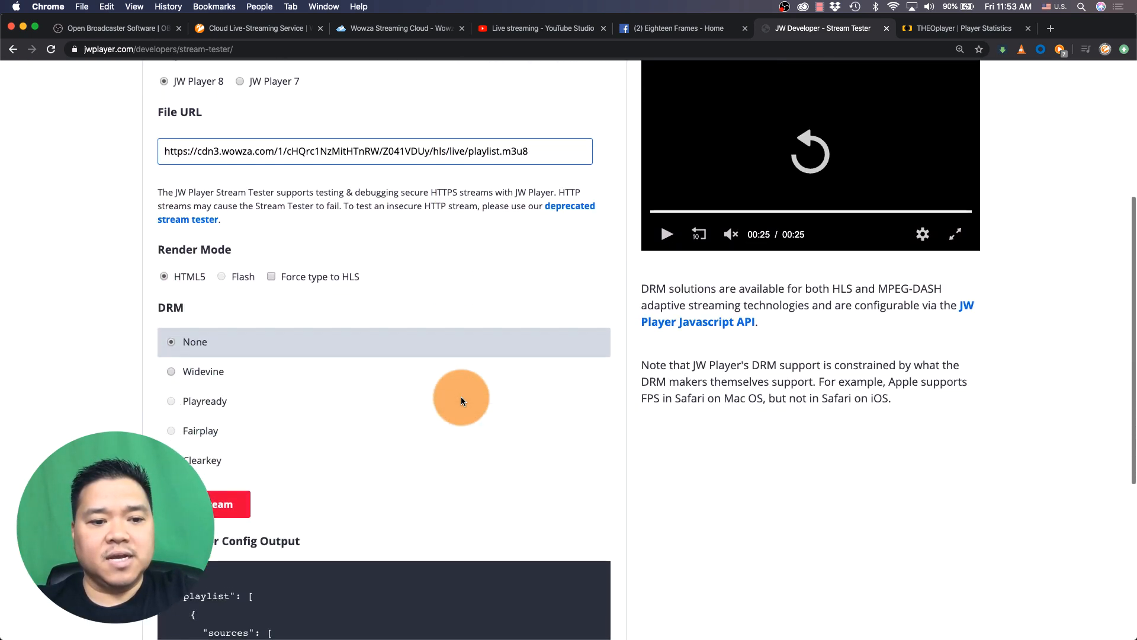
pyautogui.click(222, 484)
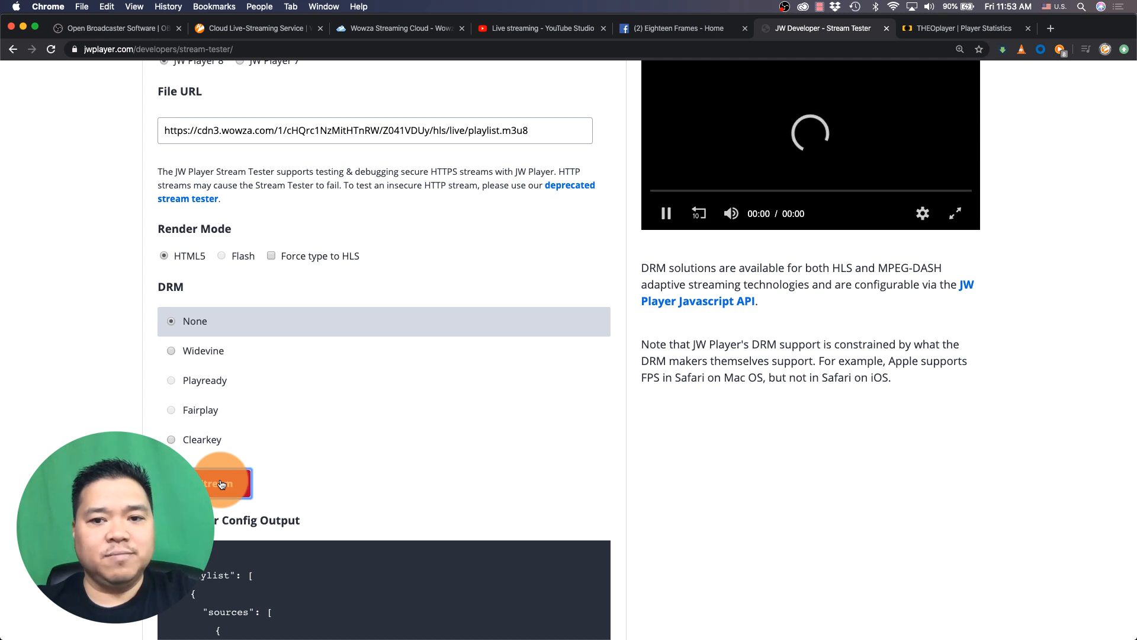
pyautogui.scroll(3, 448, 430)
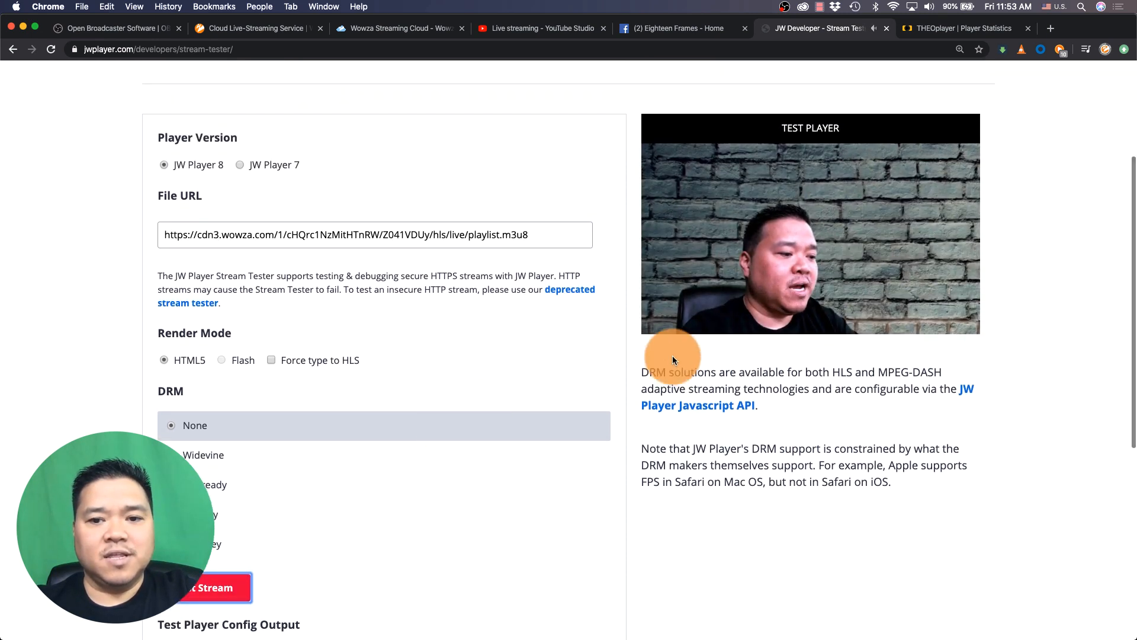
pyautogui.moveTo(699, 320)
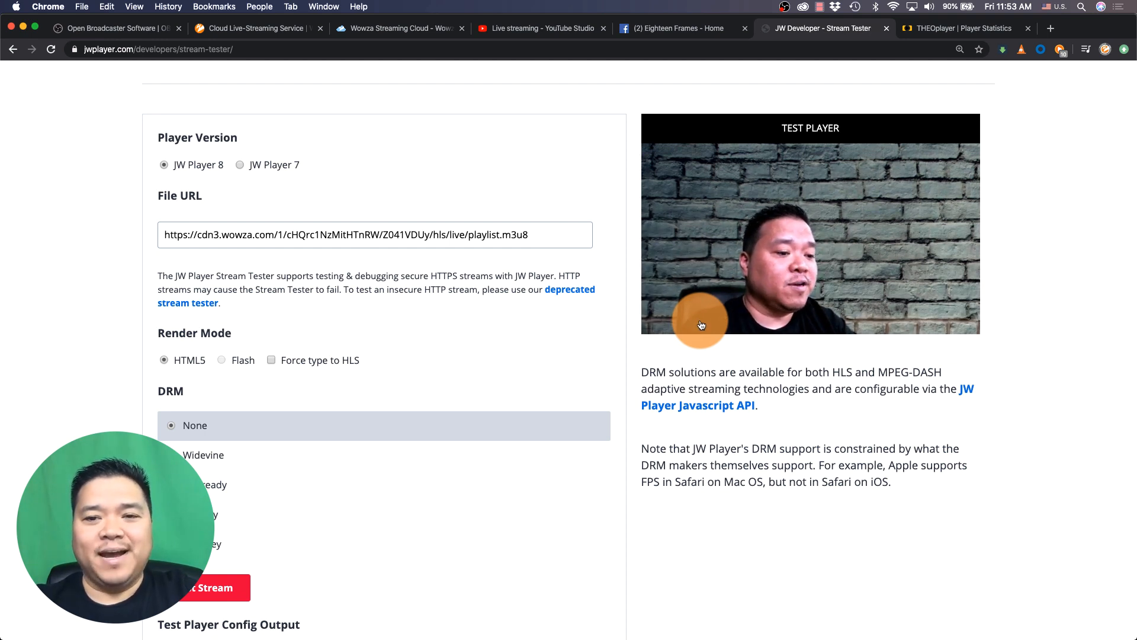
pyautogui.moveTo(720, 295)
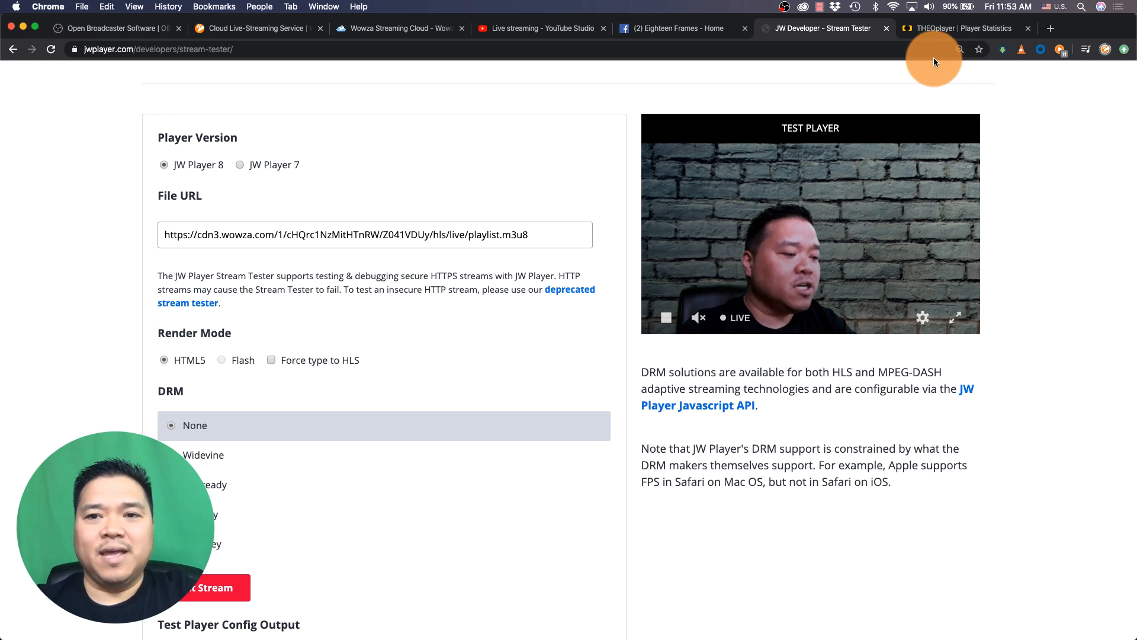
# Load the HLS playback URL in the THEOplayer playback statistics page, play it and mute the audio
pyautogui.click(934, 32)
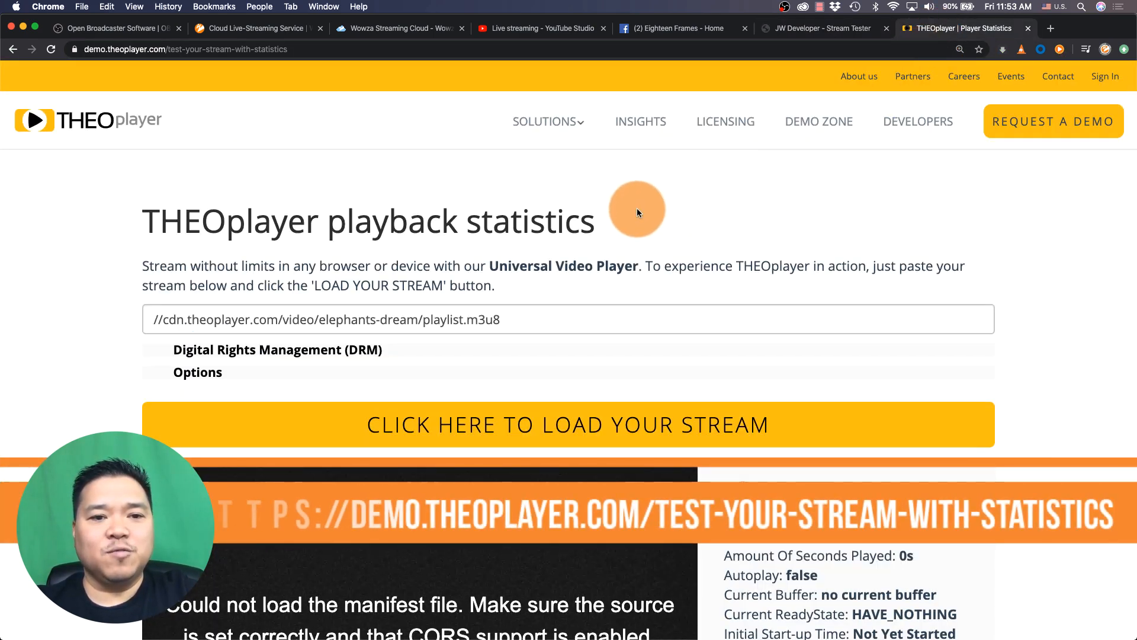
pyautogui.scroll(-3, 638, 211)
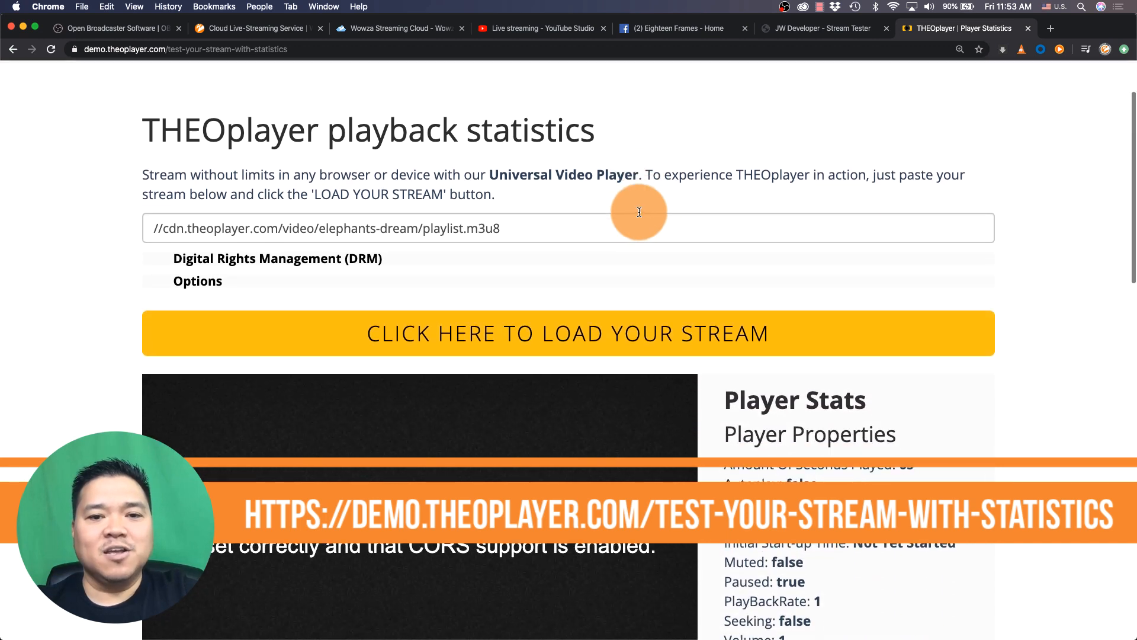
pyautogui.tripleClick(632, 225)
pyautogui.press('super+v')
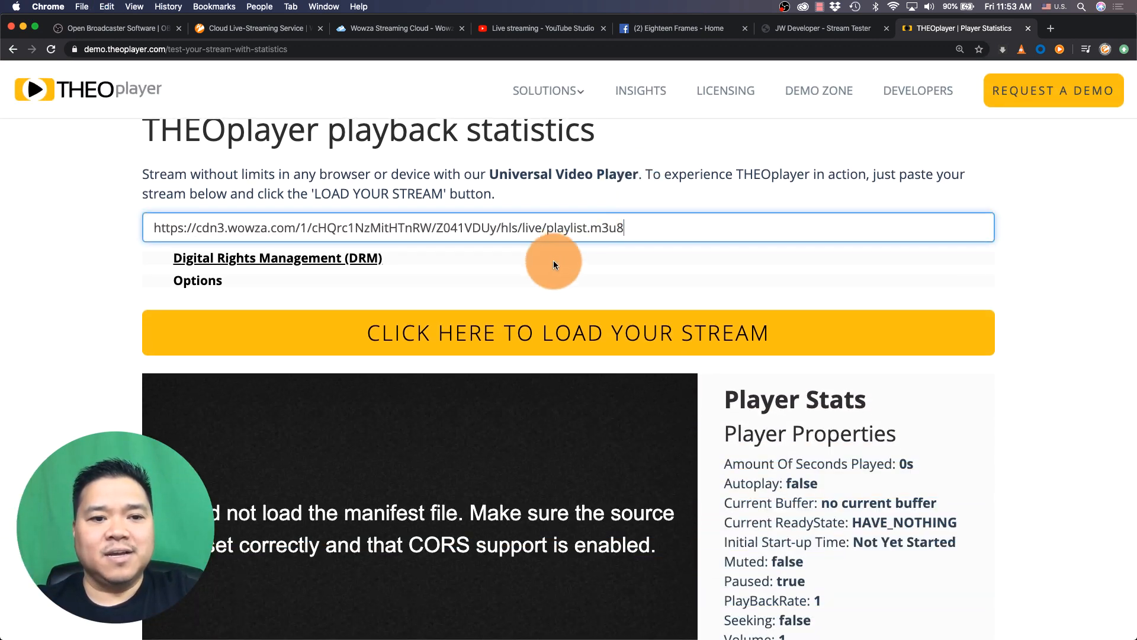
pyautogui.click(538, 338)
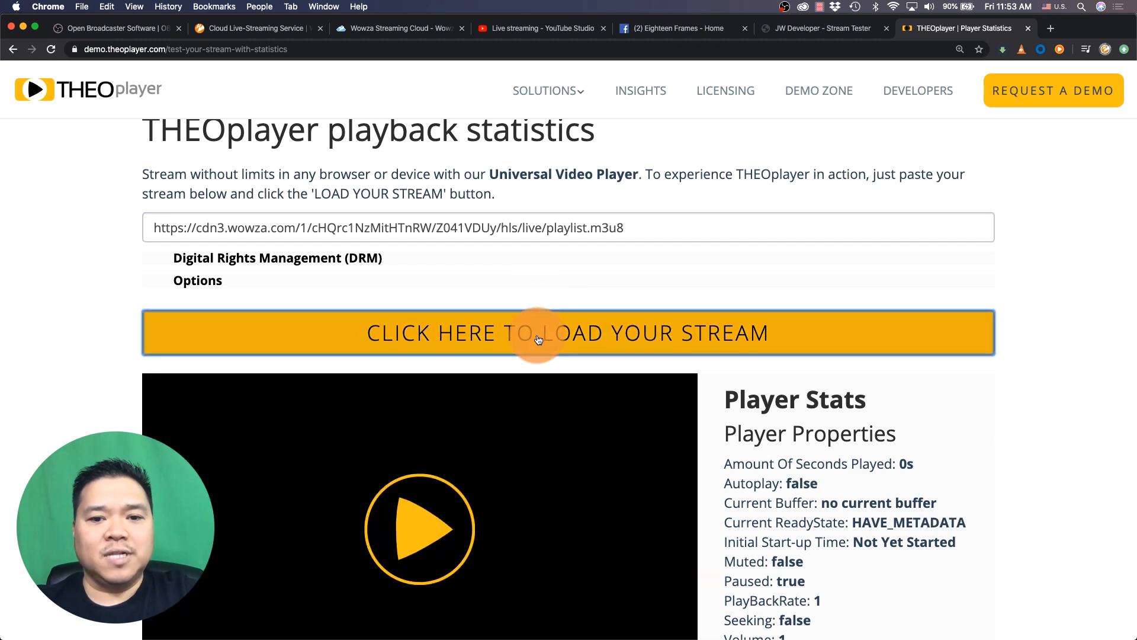
pyautogui.scroll(-5, 536, 335)
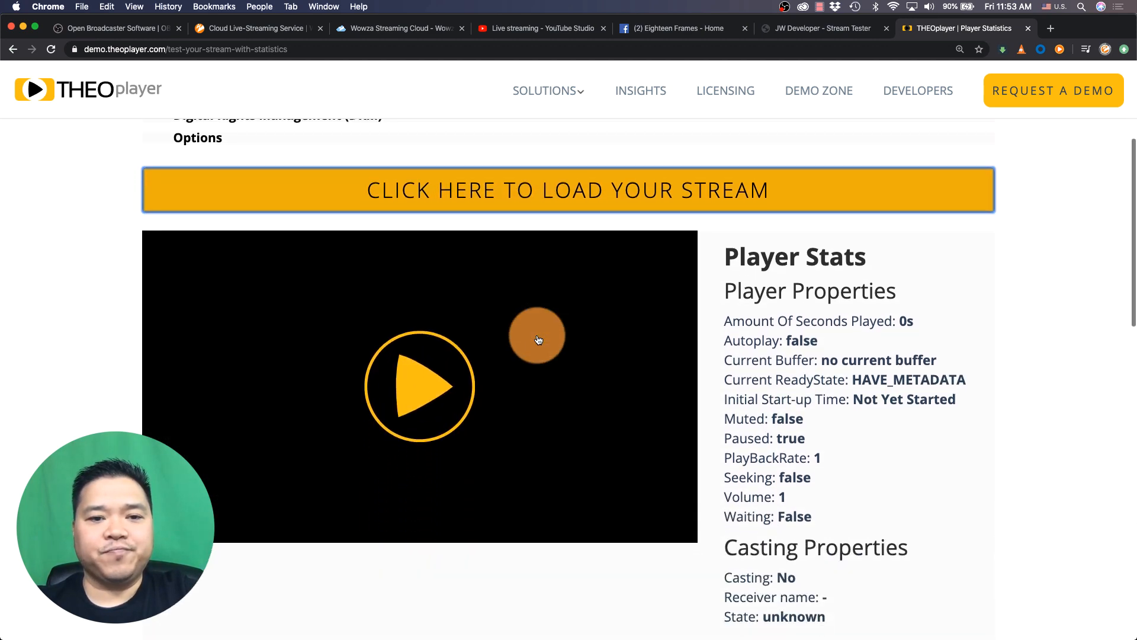
pyautogui.click(428, 377)
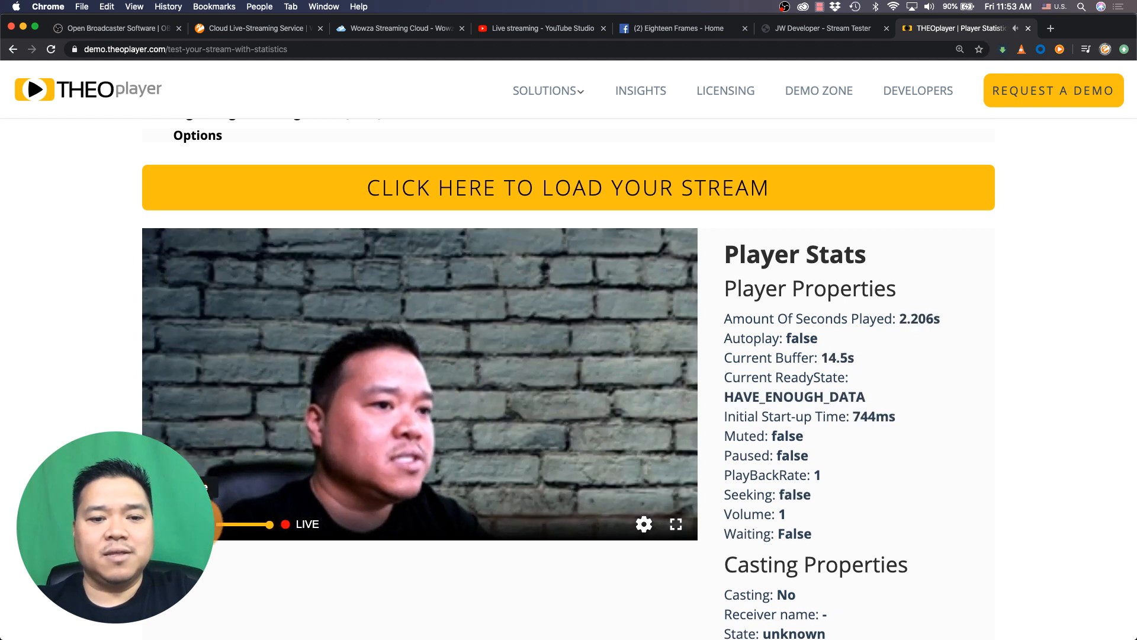
pyautogui.click(195, 522)
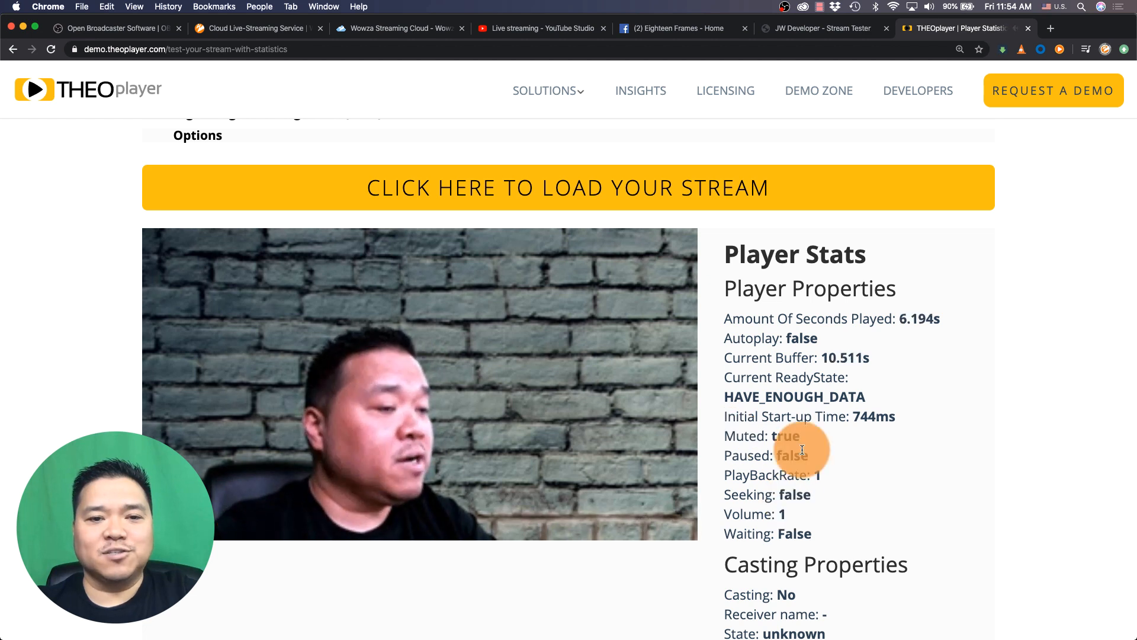
pyautogui.scroll(-2, 793, 448)
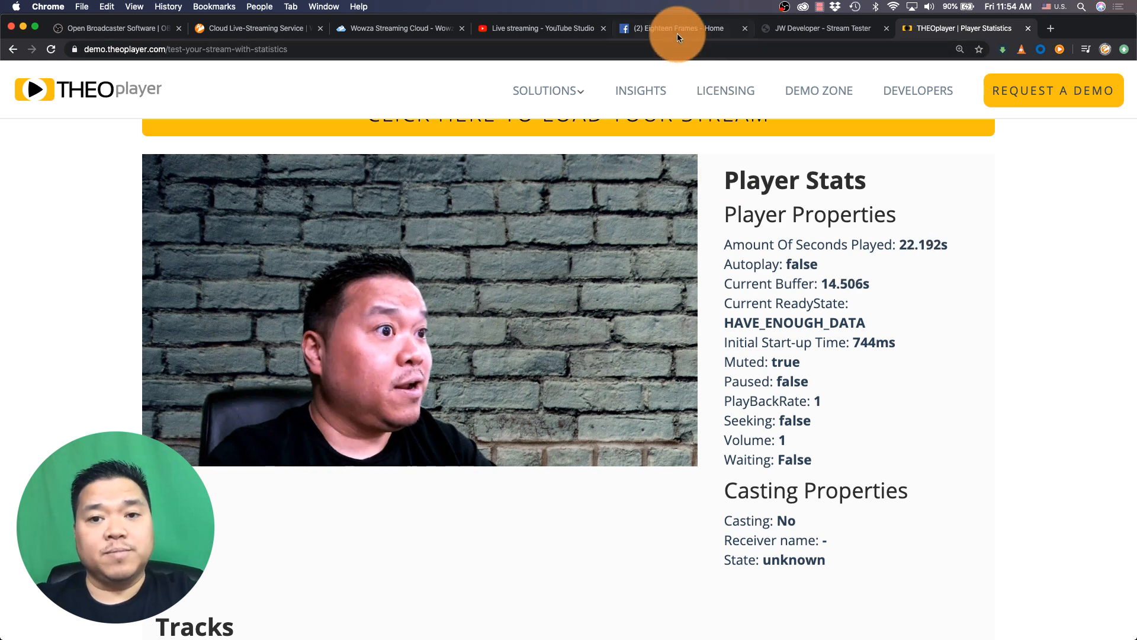
# Go live with the How To Live Stream broadcast in YouTube Studio
pyautogui.click(543, 28)
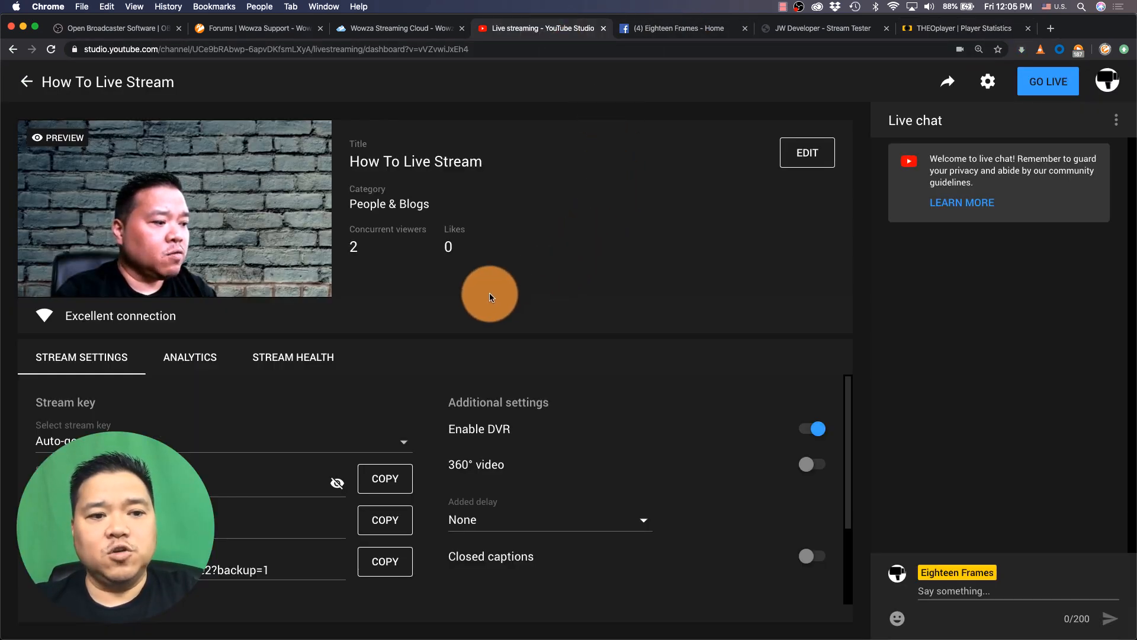
pyautogui.moveTo(196, 207)
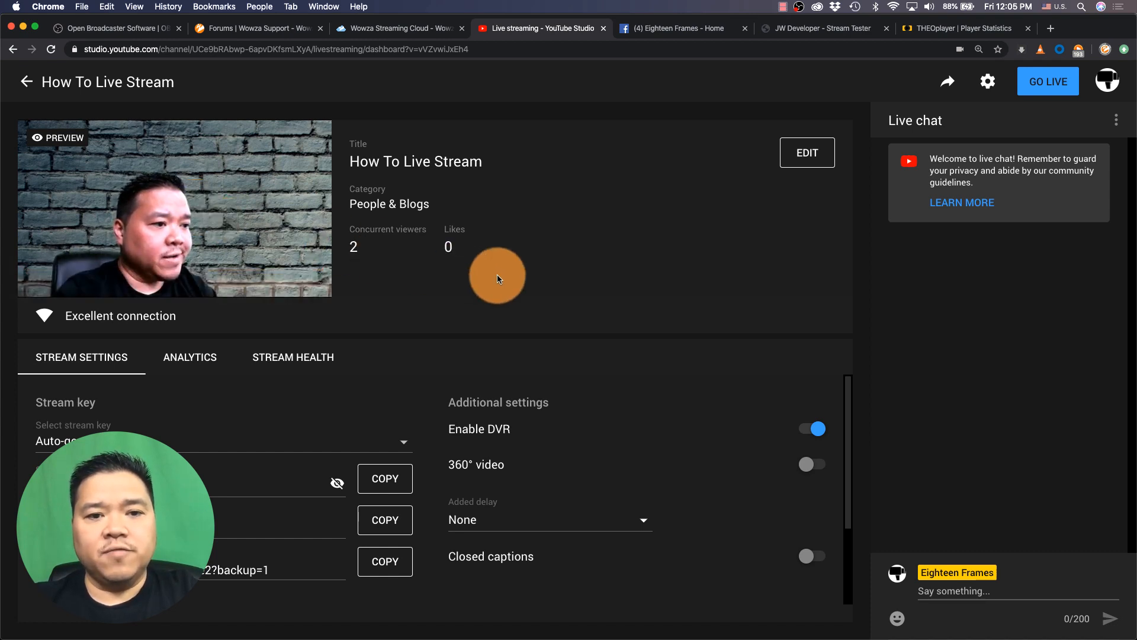
pyautogui.click(1043, 91)
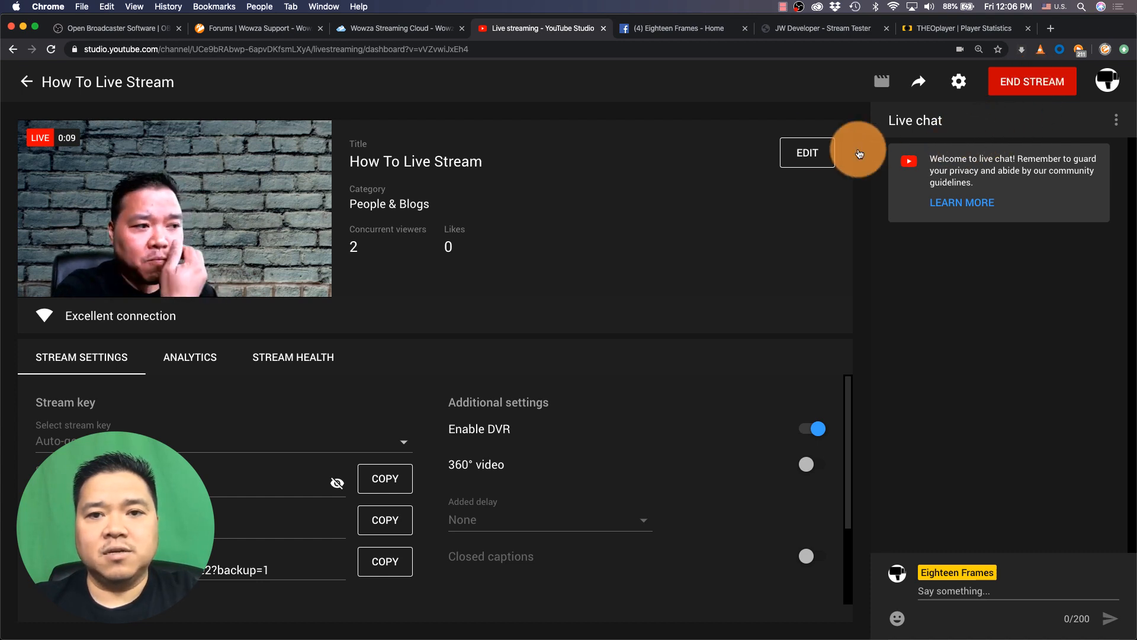
# Reload the Eighteen Frames Facebook page and return to the JW Player Stream Tester
pyautogui.click(664, 34)
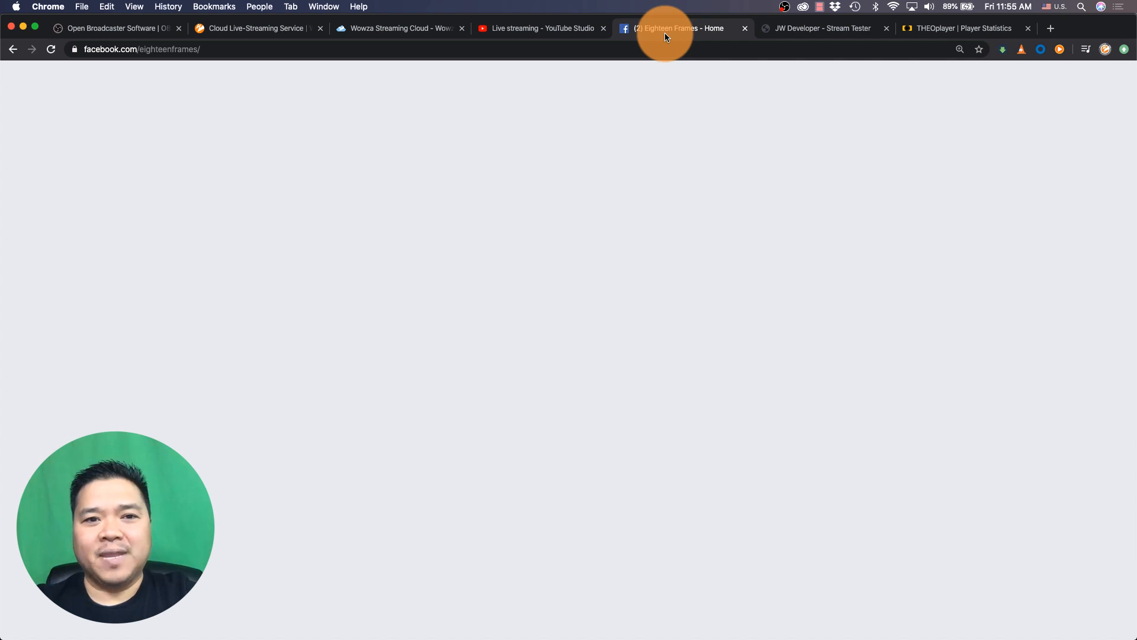
pyautogui.click(657, 47)
pyautogui.press('Return')
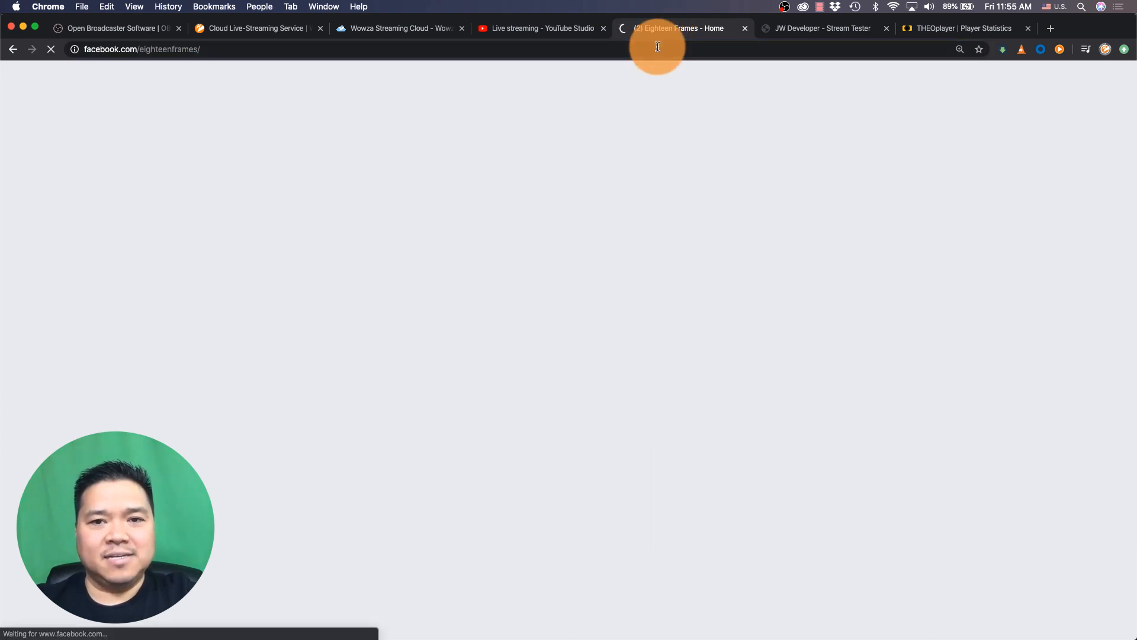
pyautogui.click(811, 33)
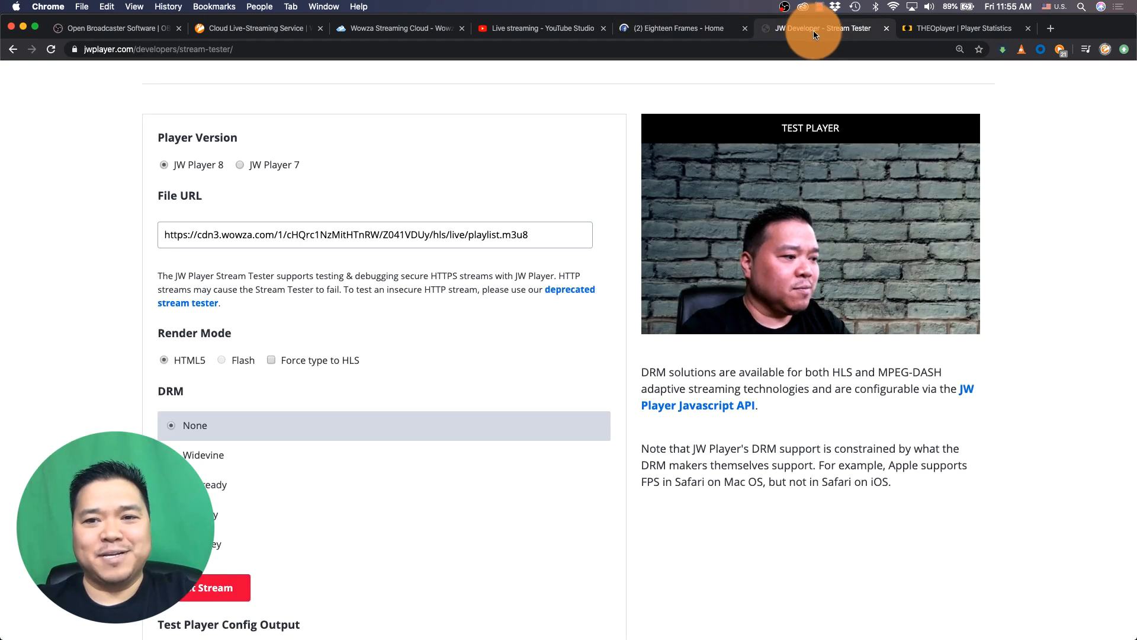
# Close the JW Player and THEOplayer tabs, reload the Eighteen Frames Facebook page and scroll to its live post
pyautogui.click(884, 28)
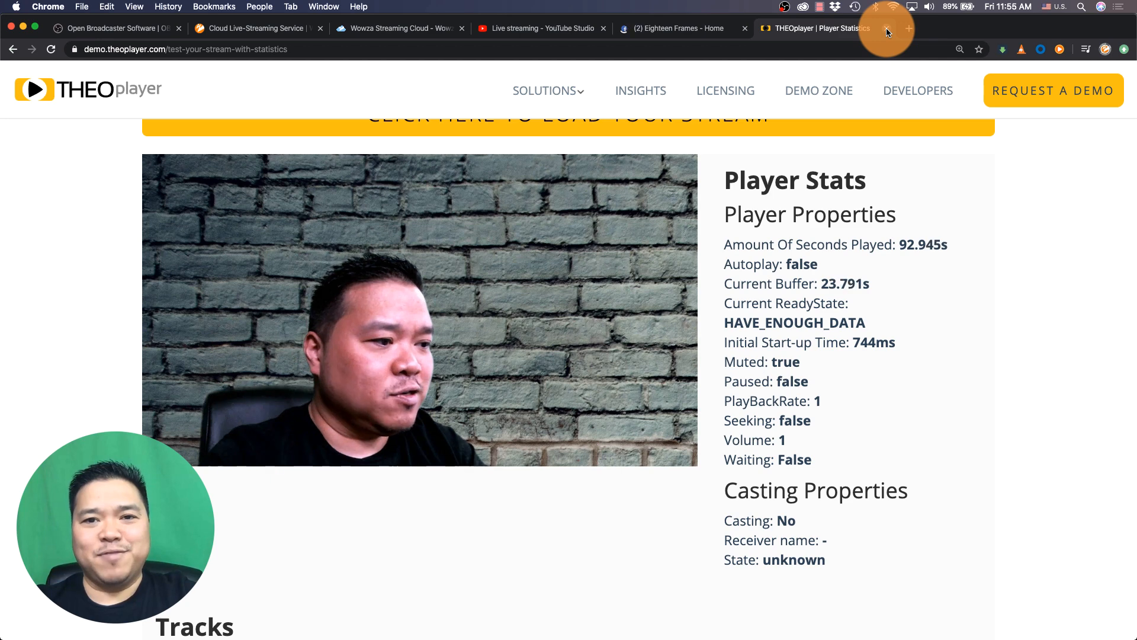
pyautogui.click(886, 28)
pyautogui.click(762, 53)
pyautogui.press('Return')
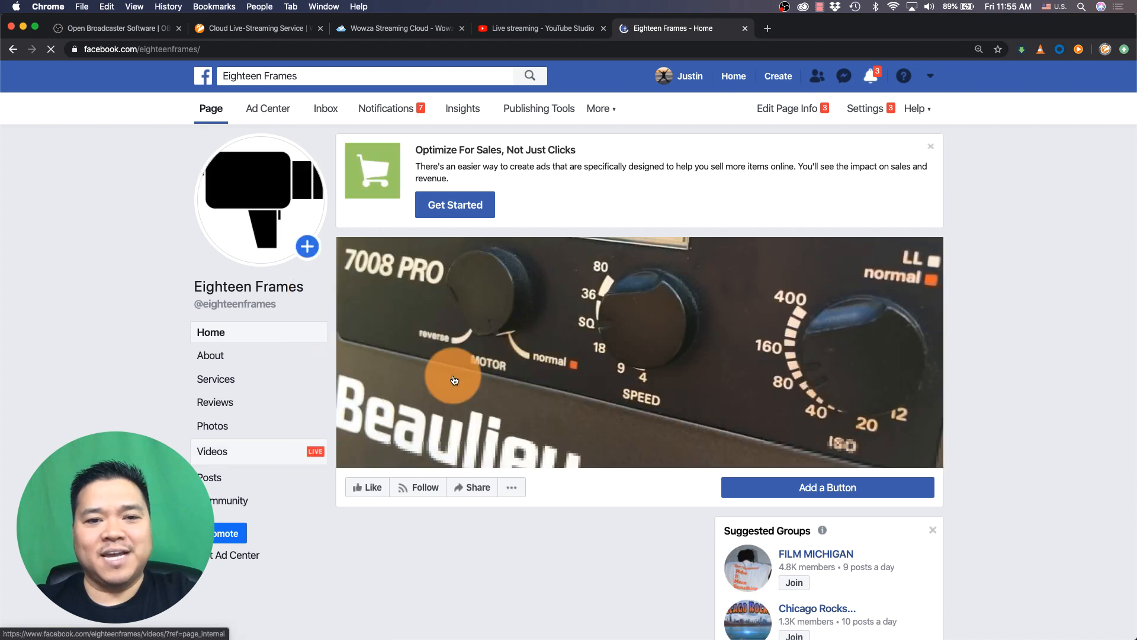
pyautogui.scroll(-5, 452, 377)
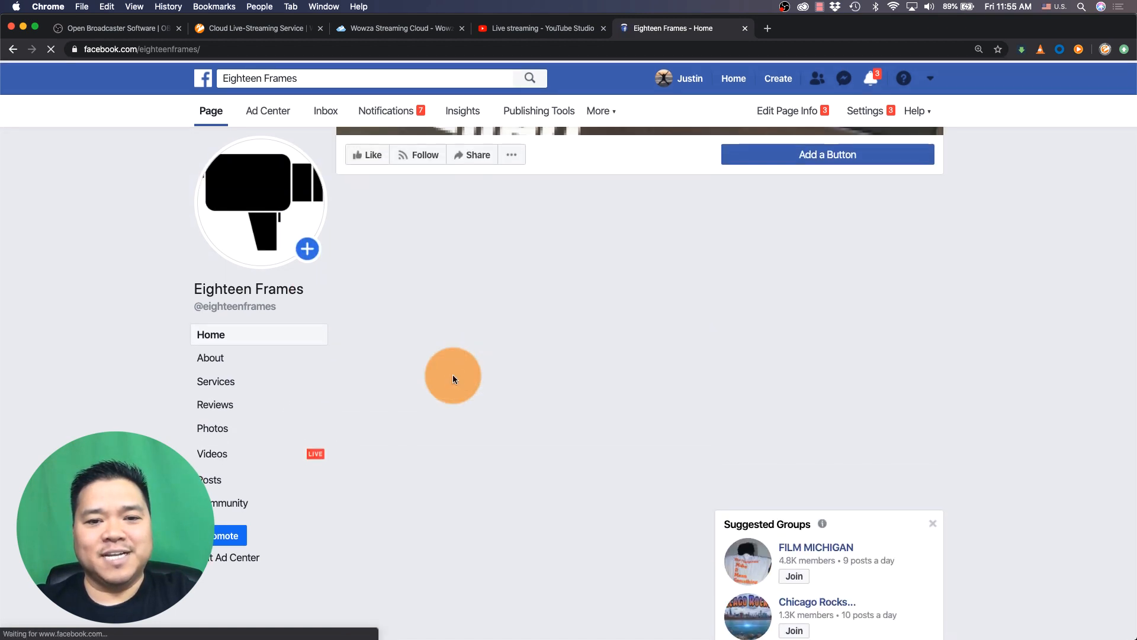
pyautogui.scroll(-4, 453, 375)
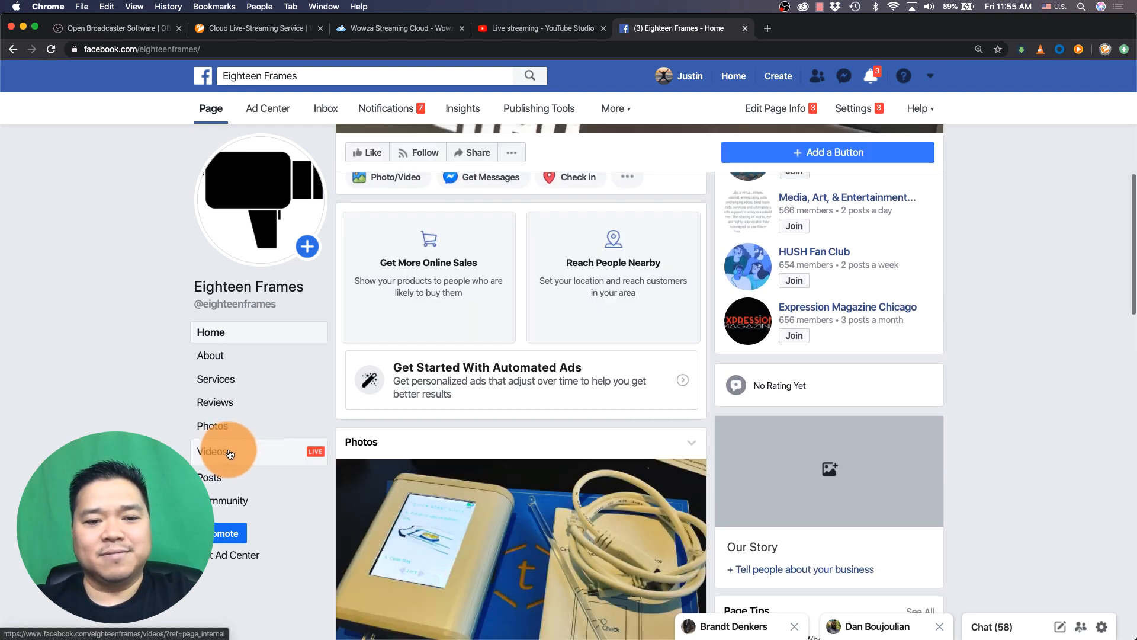
pyautogui.scroll(-6, 482, 379)
pyautogui.scroll(-10, 482, 384)
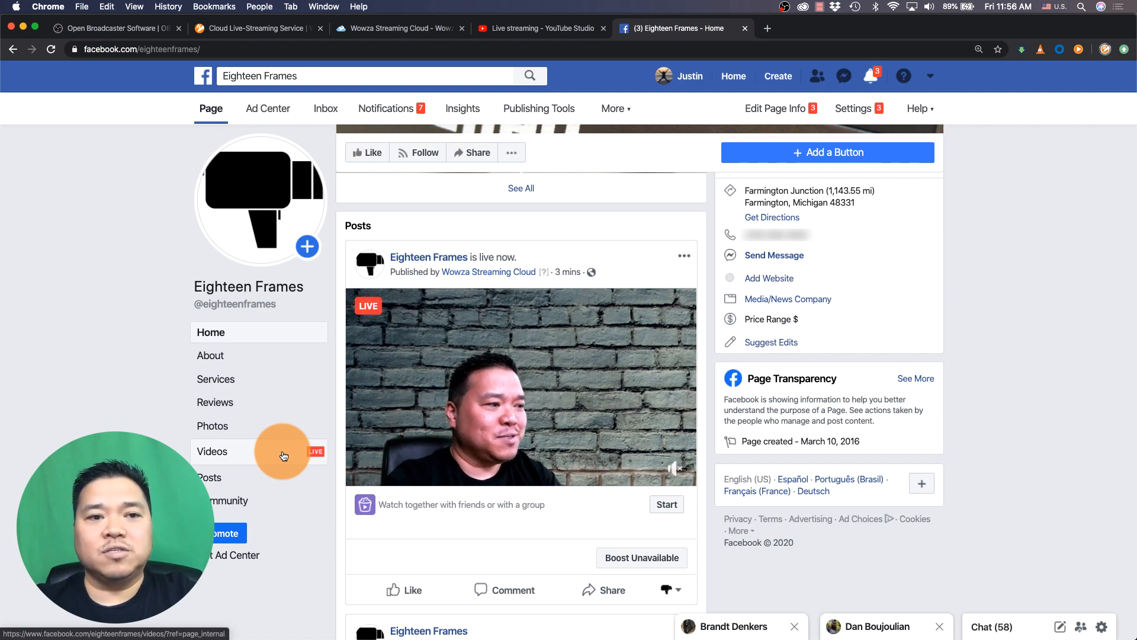
# Stop the Home Setup live stream in Wowza Streaming Cloud
pyautogui.click(404, 26)
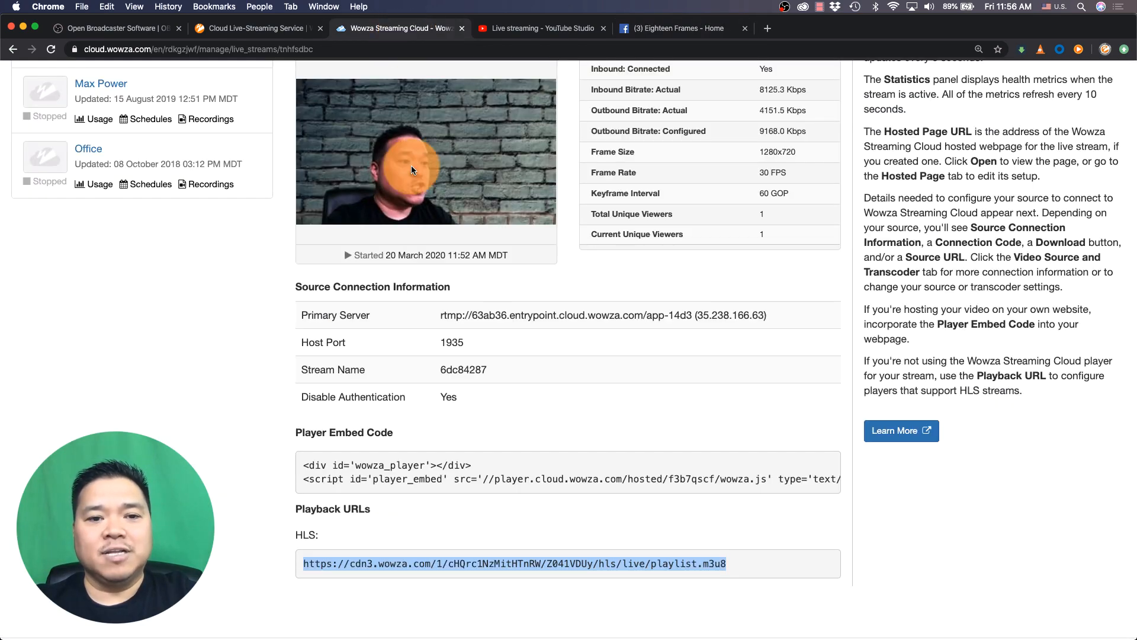
pyautogui.scroll(5, 411, 165)
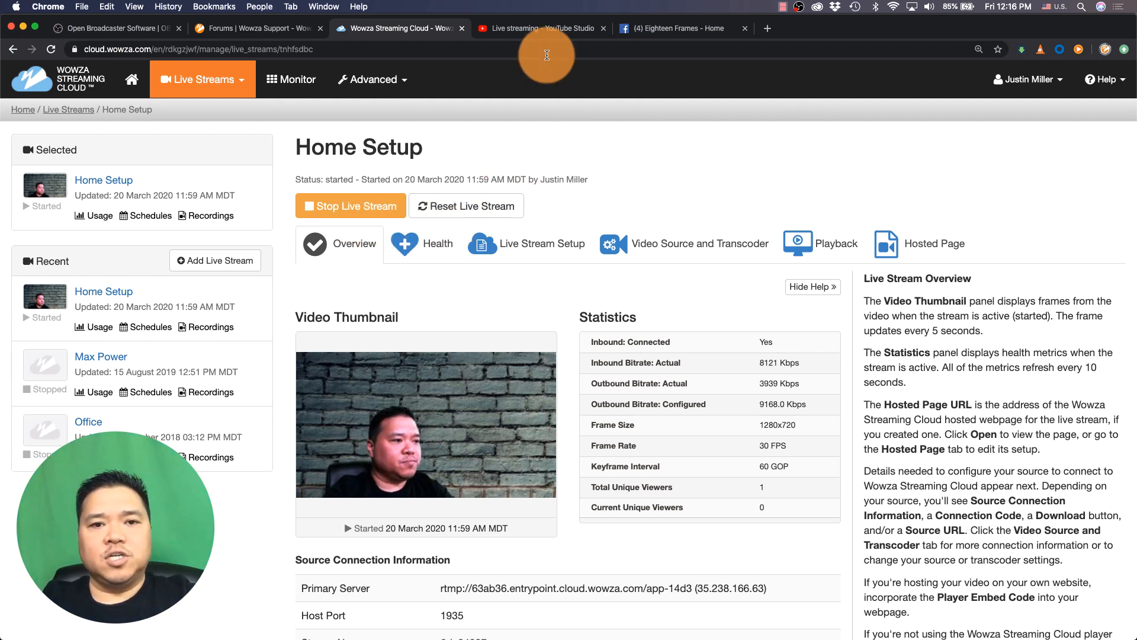
pyautogui.click(537, 33)
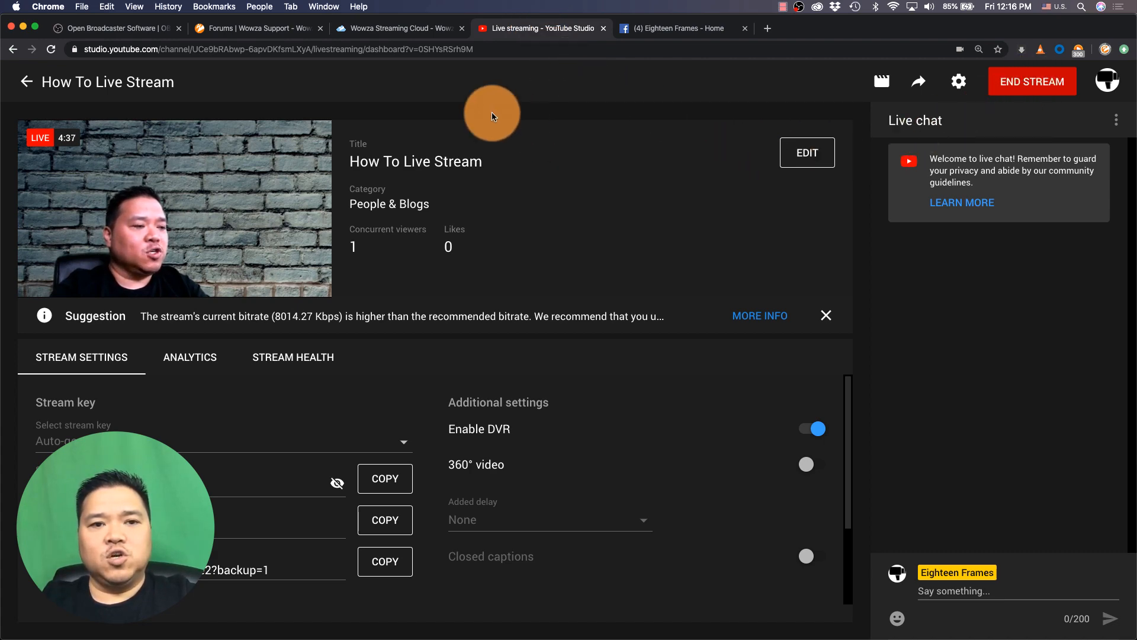
pyautogui.click(396, 29)
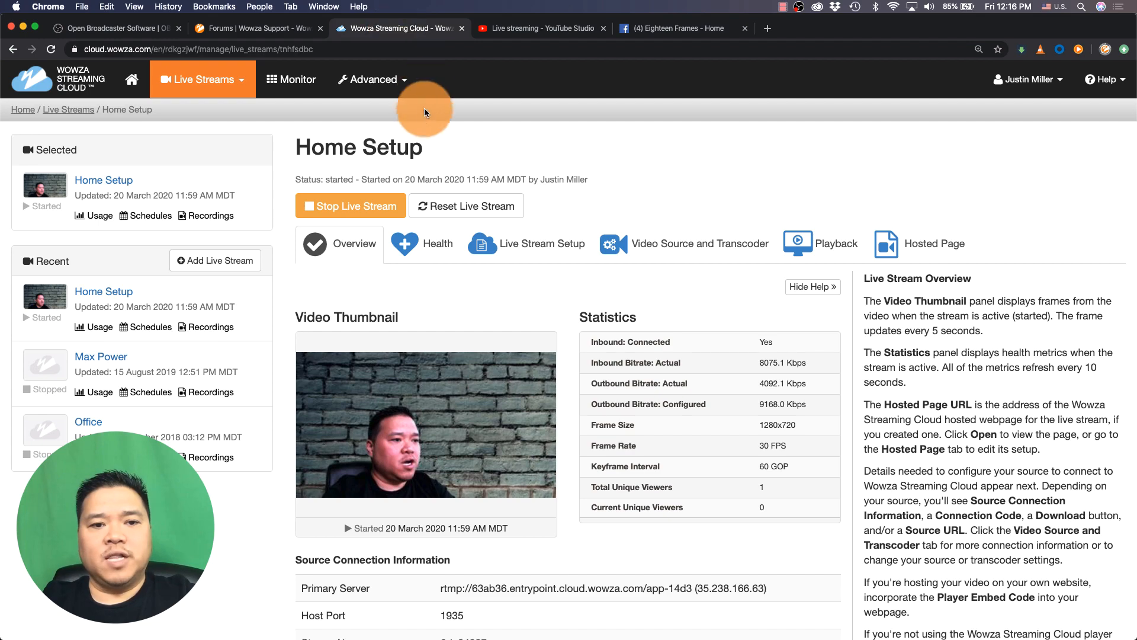
pyautogui.click(351, 208)
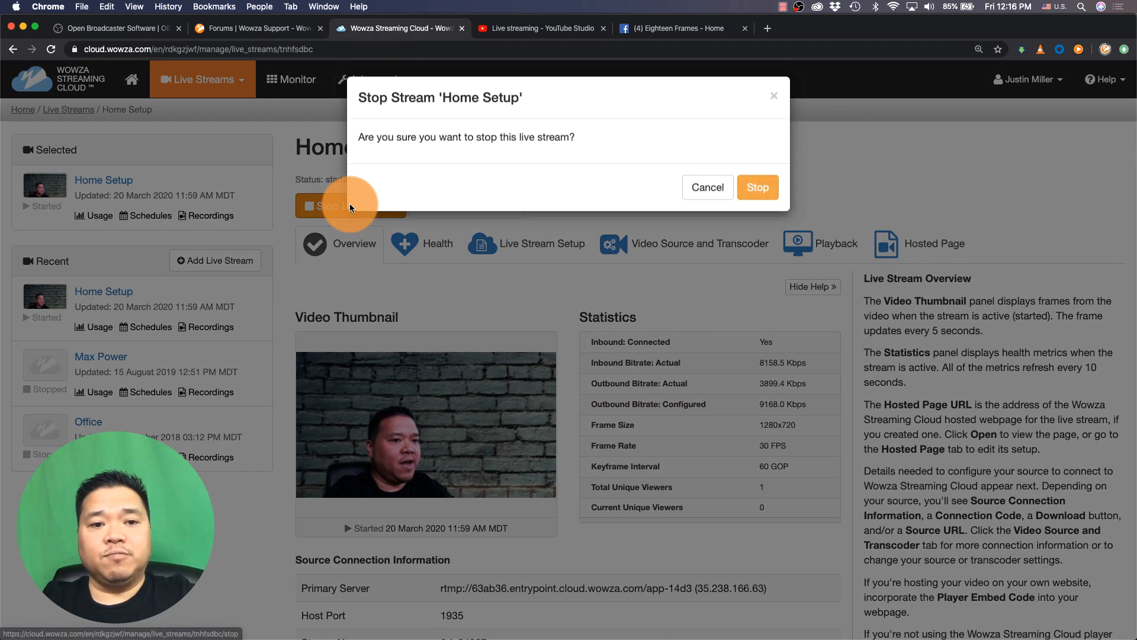
pyautogui.click(758, 196)
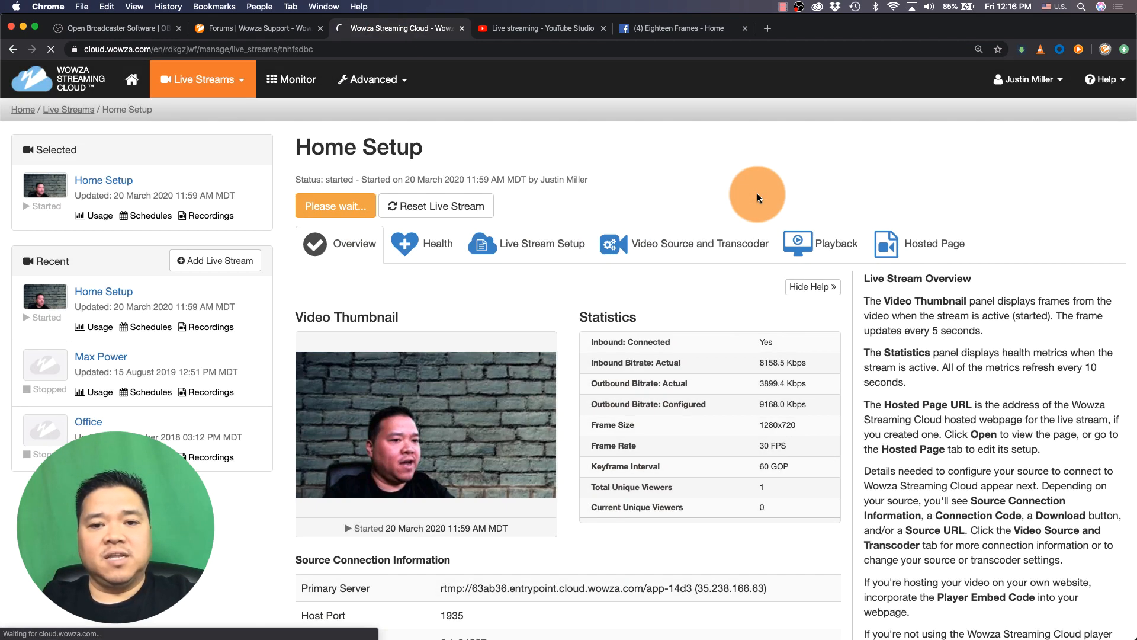
# Switch to OBS and stop streaming
pyautogui.press('super+Tab')
pyautogui.press('super+Tab')
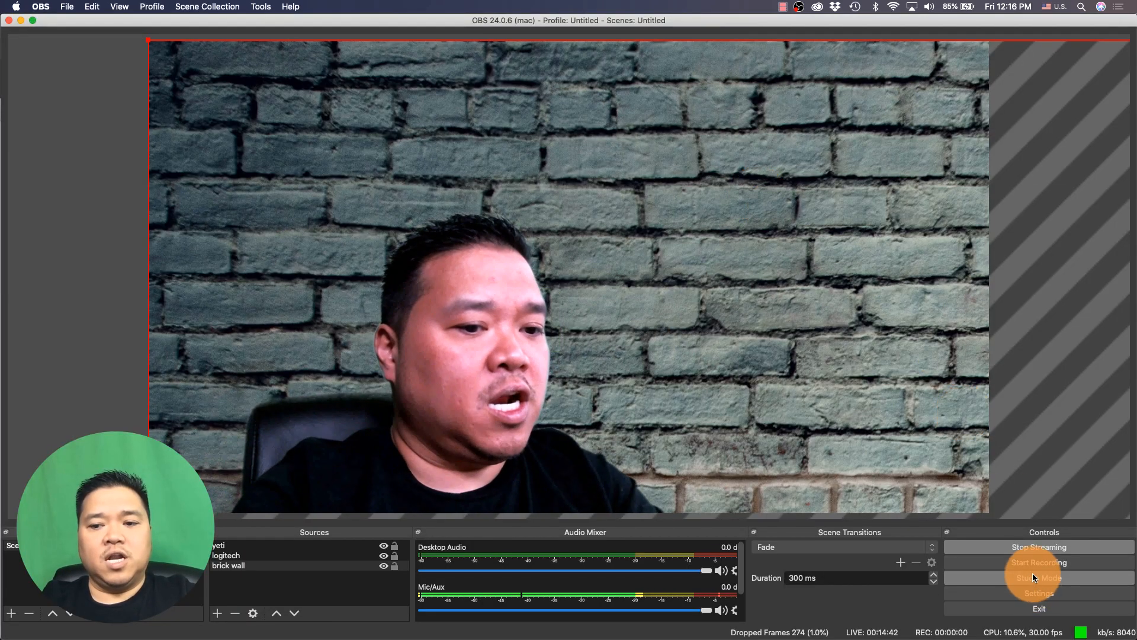
pyautogui.click(1028, 546)
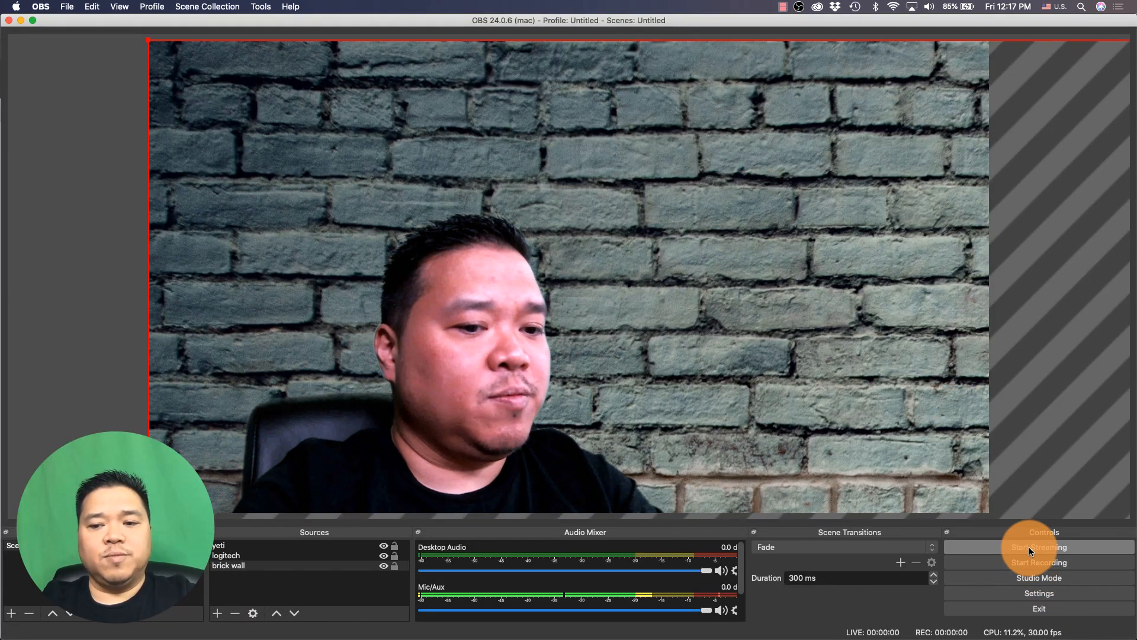
# Return to the browser and end the How To Live Stream broadcast in YouTube Studio
pyautogui.press('super+Tab')
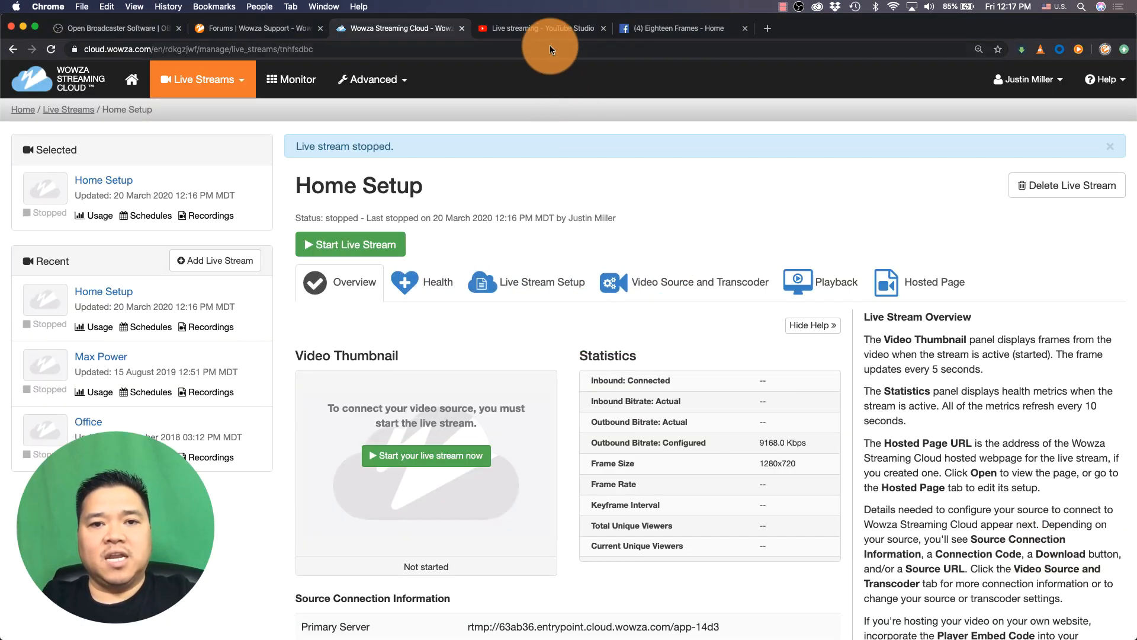
pyautogui.click(546, 29)
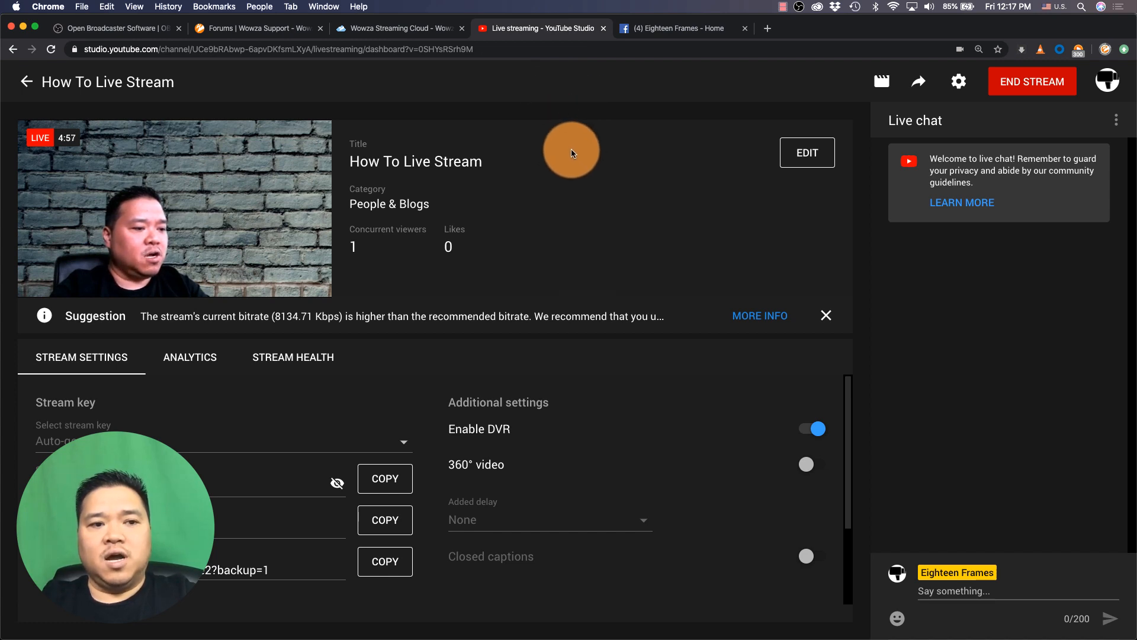
pyautogui.click(685, 31)
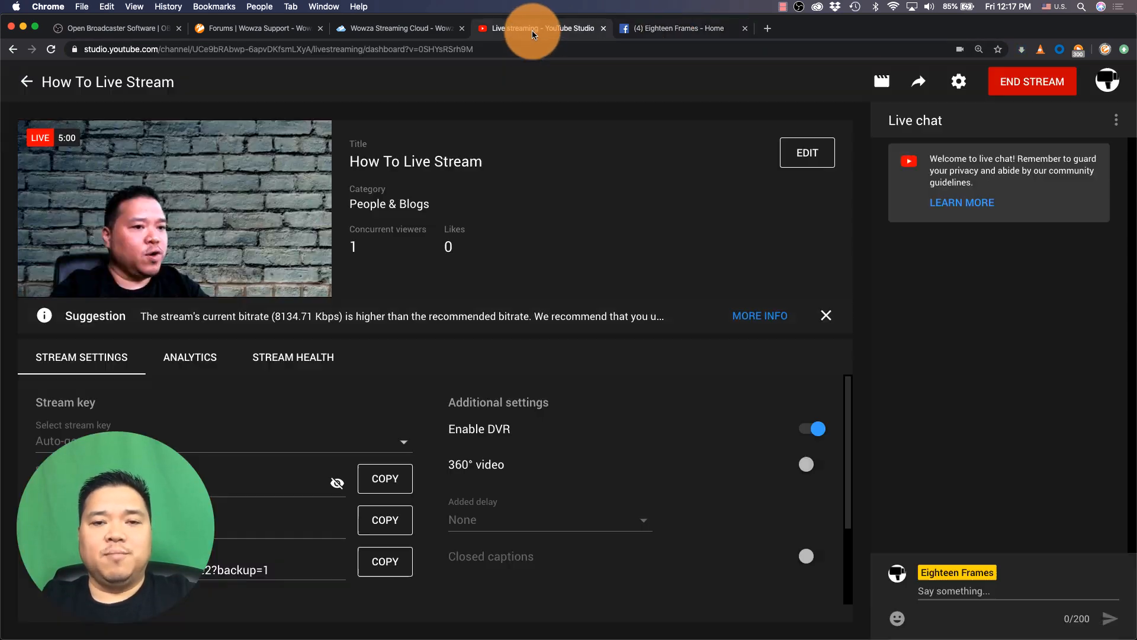
pyautogui.click(532, 30)
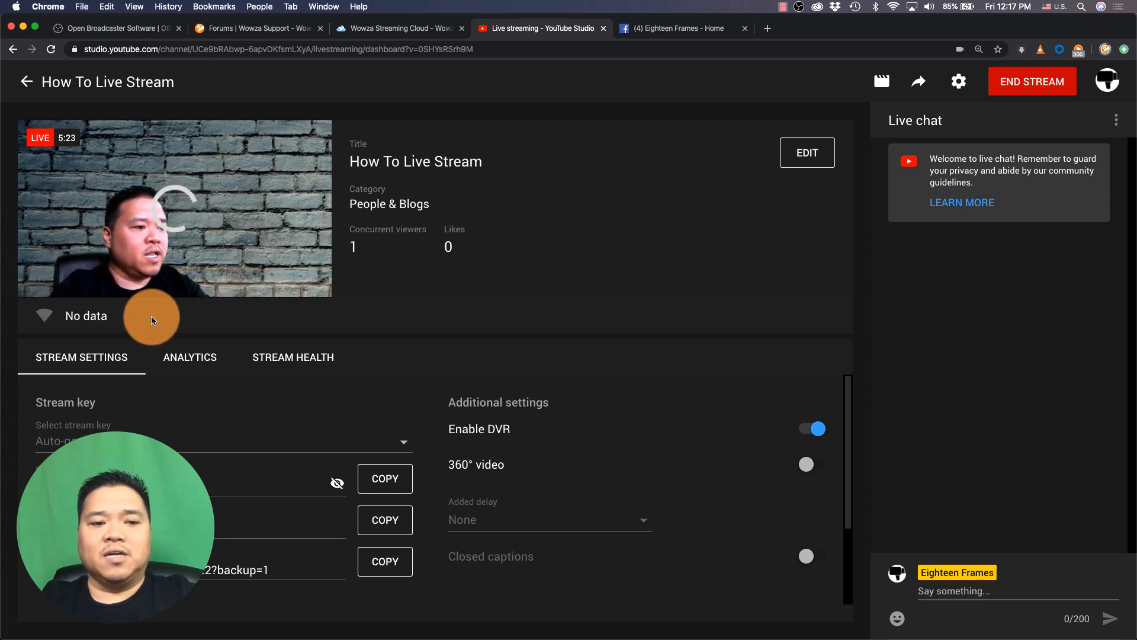
pyautogui.click(1010, 83)
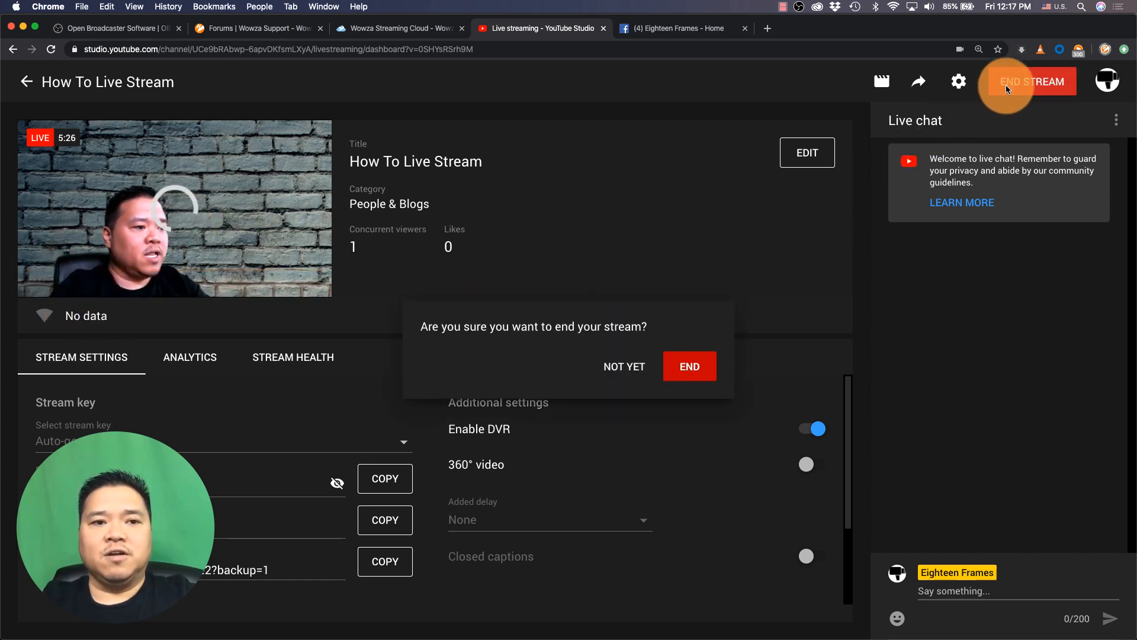
pyautogui.click(698, 369)
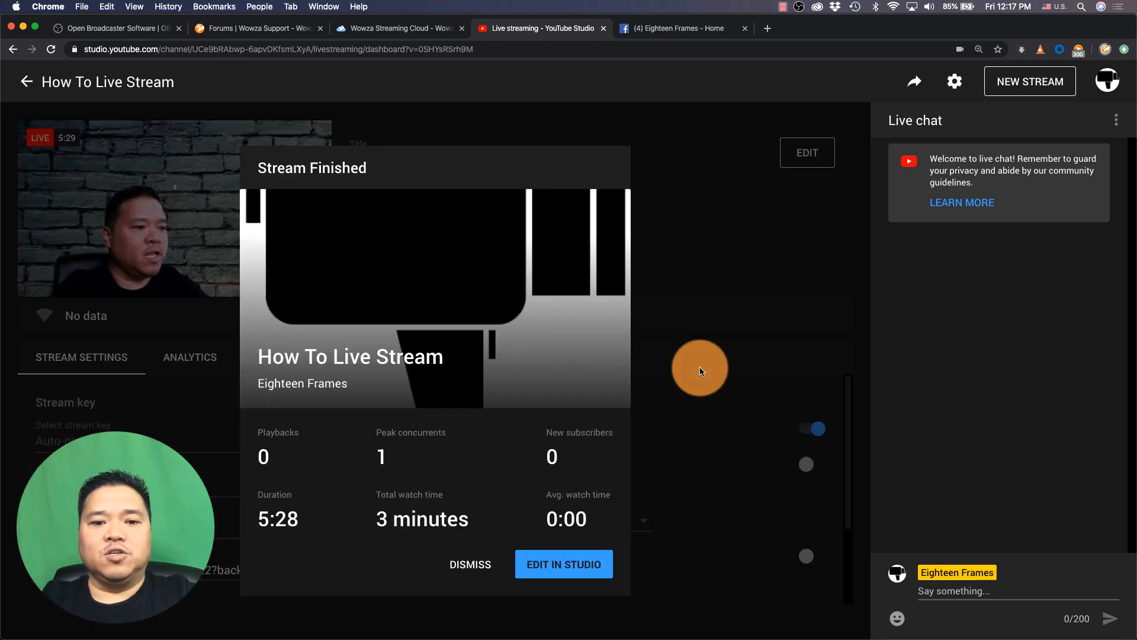
# Check the ended Facebook live post, then browse the Wowza community forums page and its Support menu
pyautogui.click(669, 27)
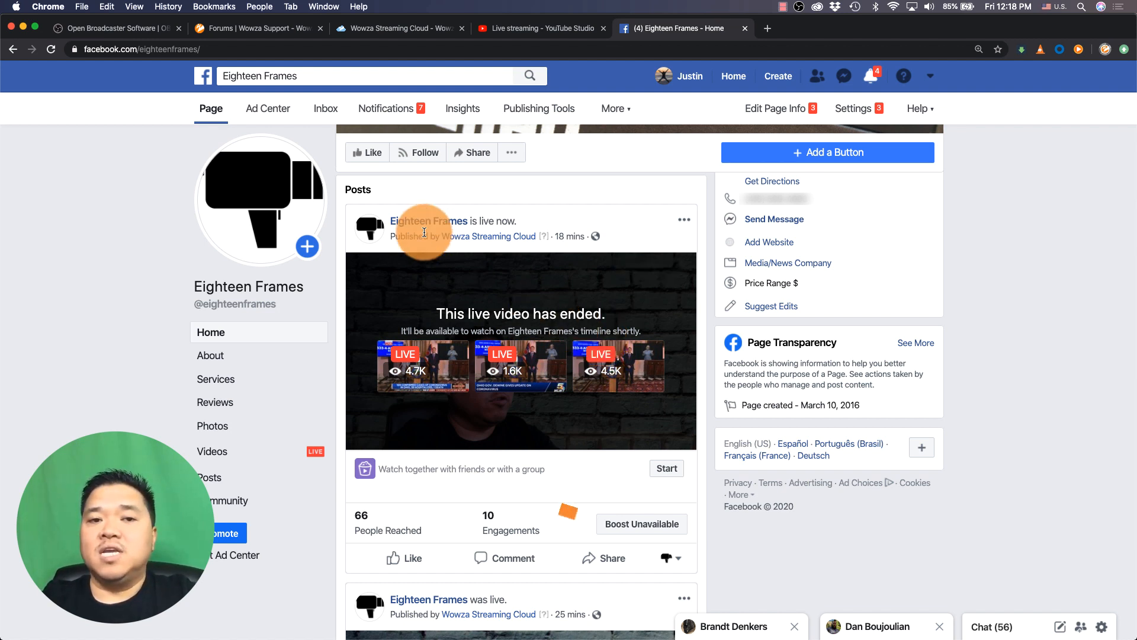
pyautogui.click(266, 31)
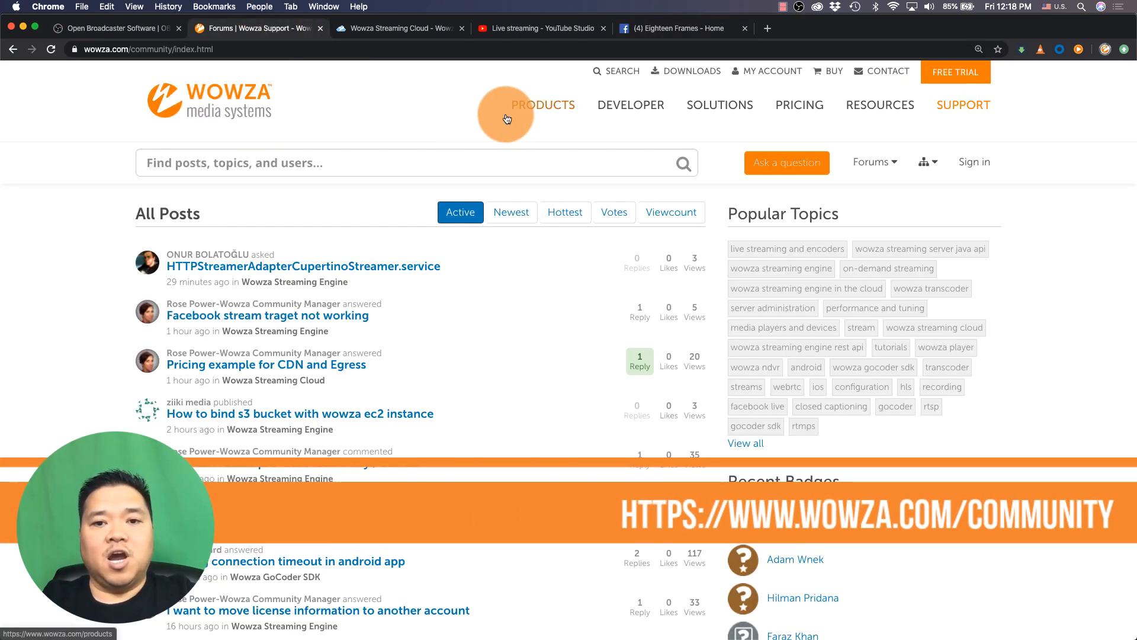
pyautogui.scroll(-10, 507, 119)
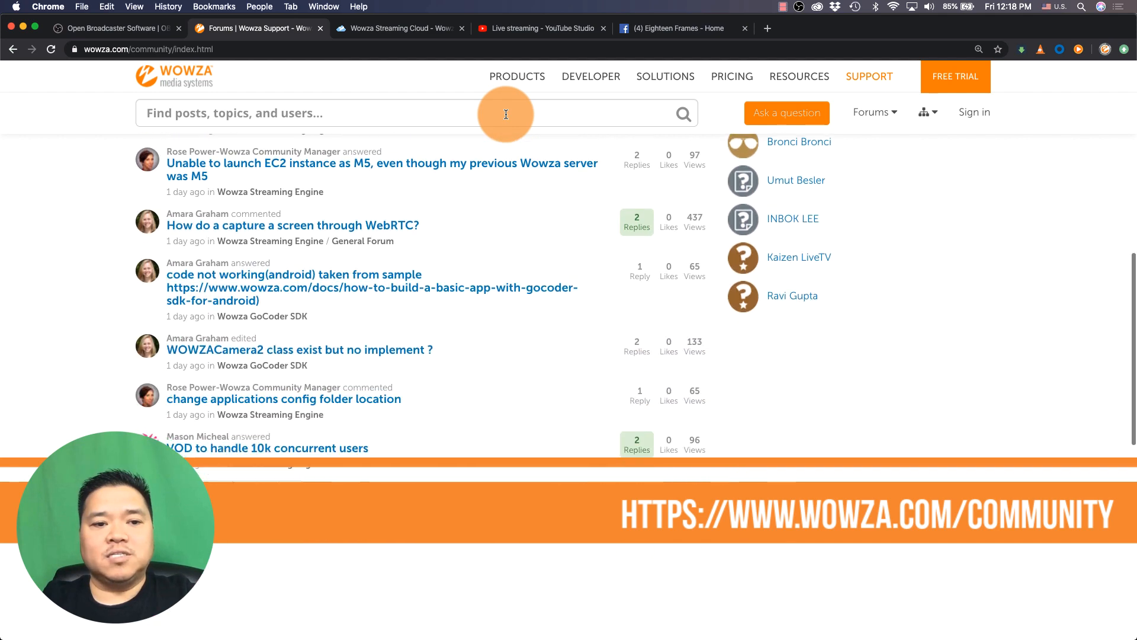
pyautogui.scroll(-3, 505, 114)
pyautogui.scroll(20, 506, 112)
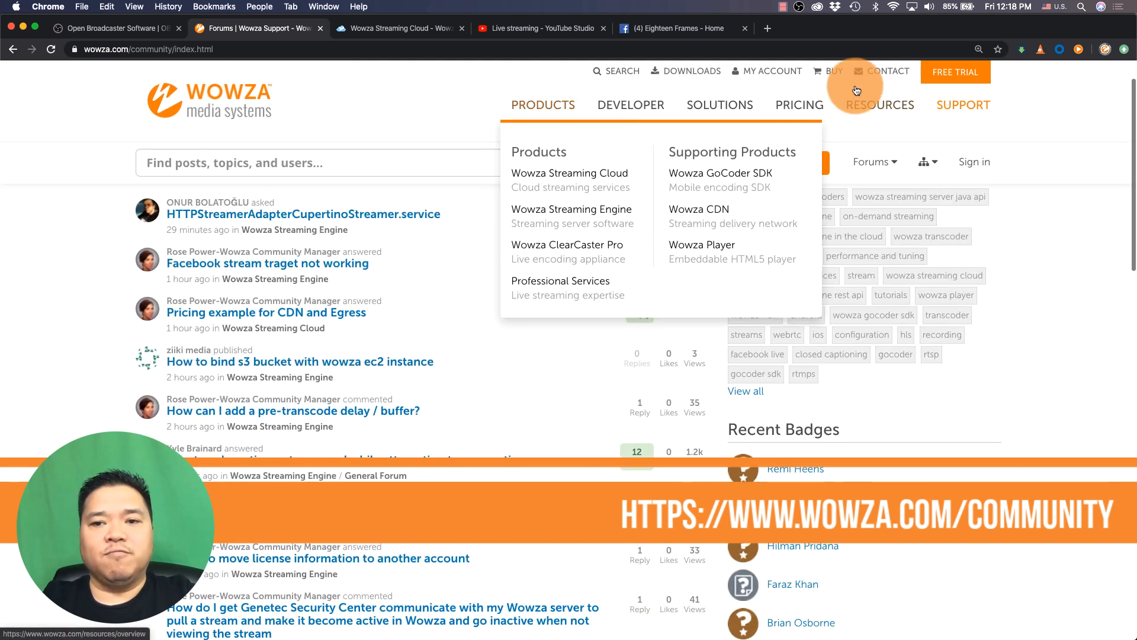
pyautogui.moveTo(964, 107)
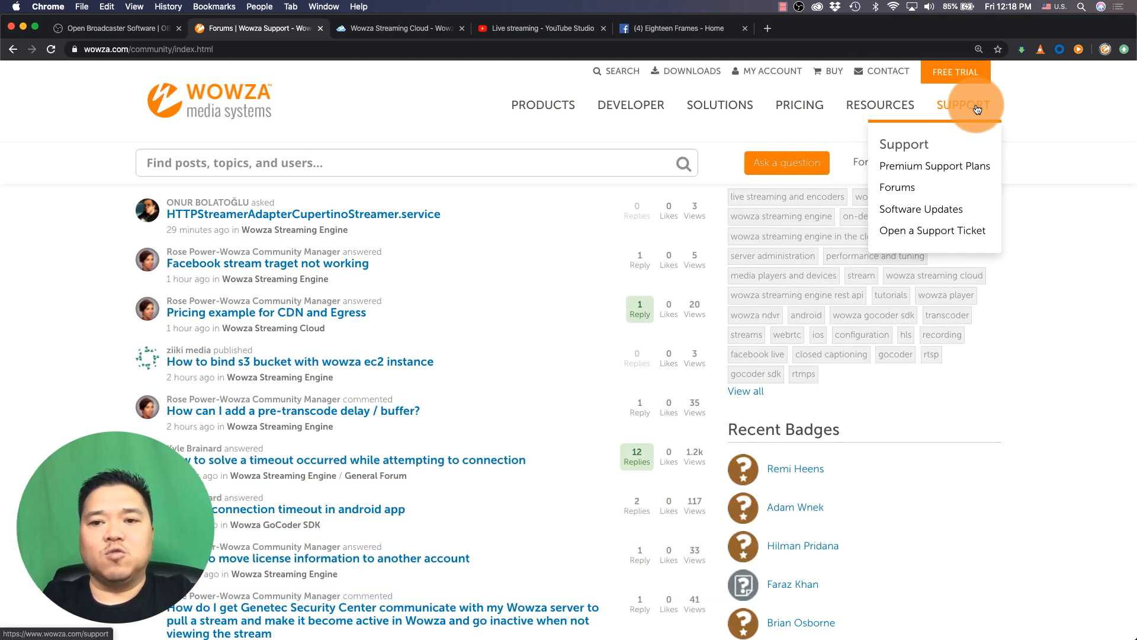